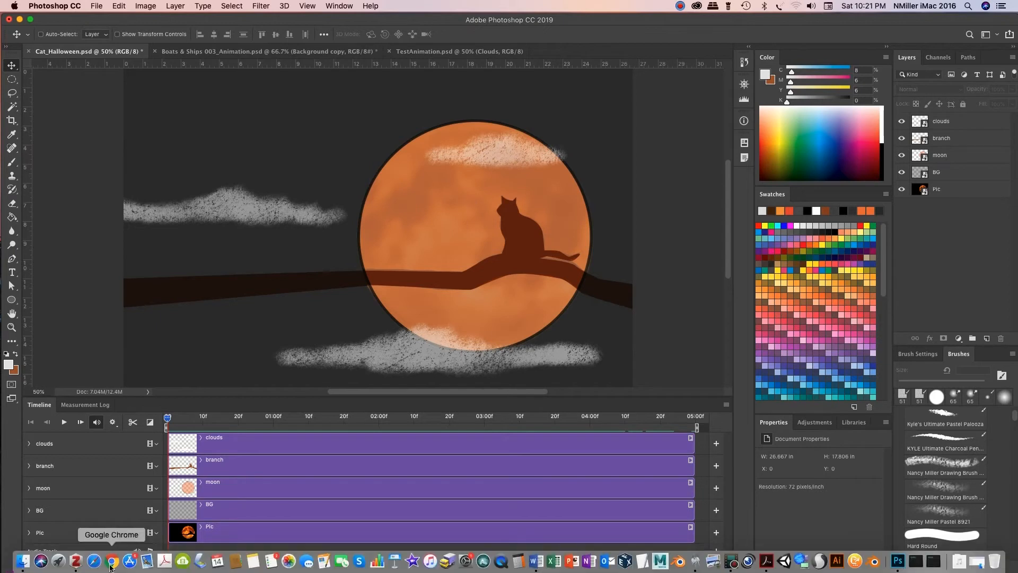
# Step: Switch to Chrome and open the pexels.com stock photo site
pyautogui.click(112, 561)
pyautogui.click(117, 42)
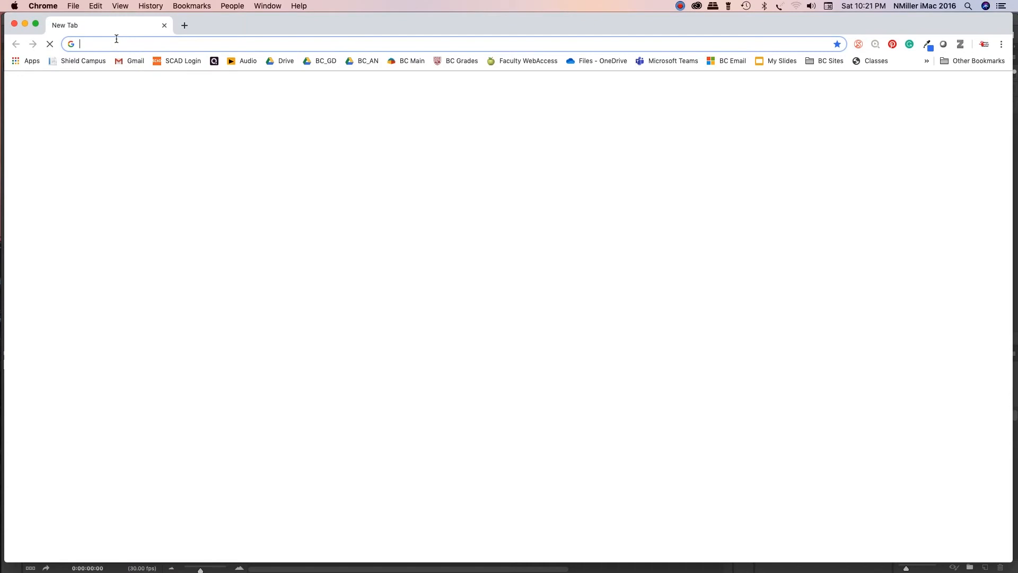
pyautogui.write('pexels')
pyautogui.press('Return')
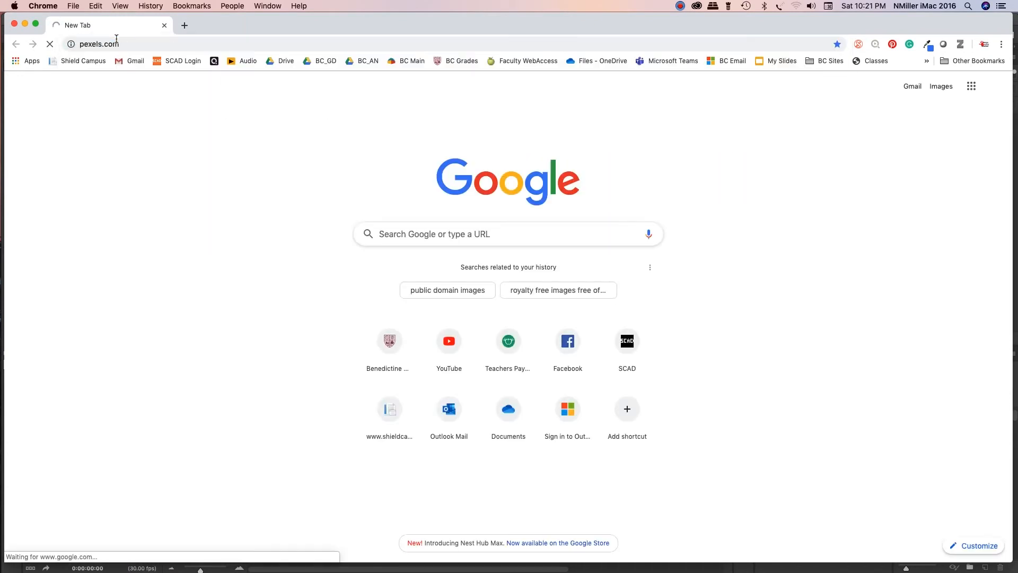
# Step: Search for "unsplash free stock photos" in a new browser tab and open the Unsplash site
pyautogui.click(184, 25)
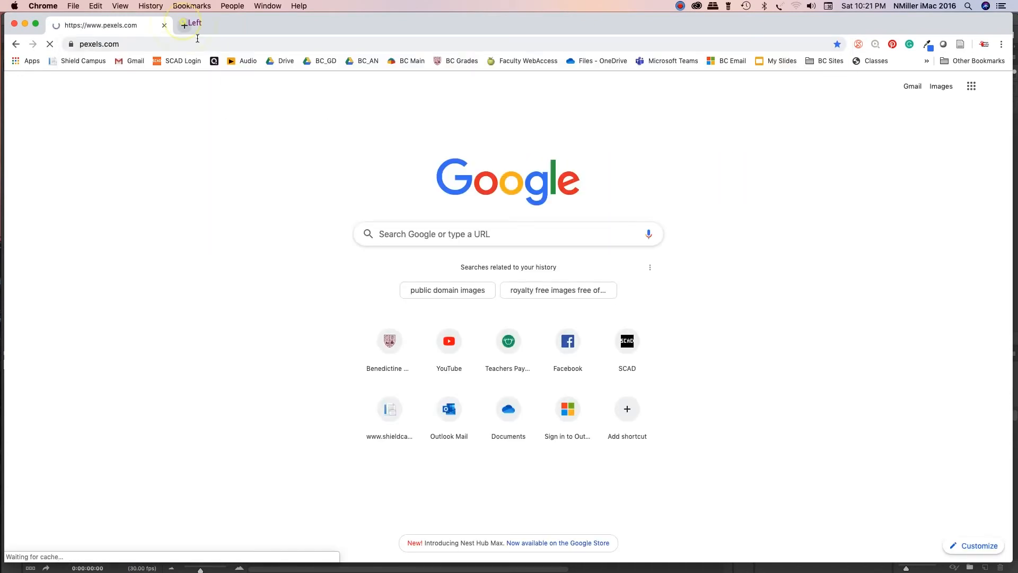
pyautogui.click(195, 45)
pyautogui.write('un')
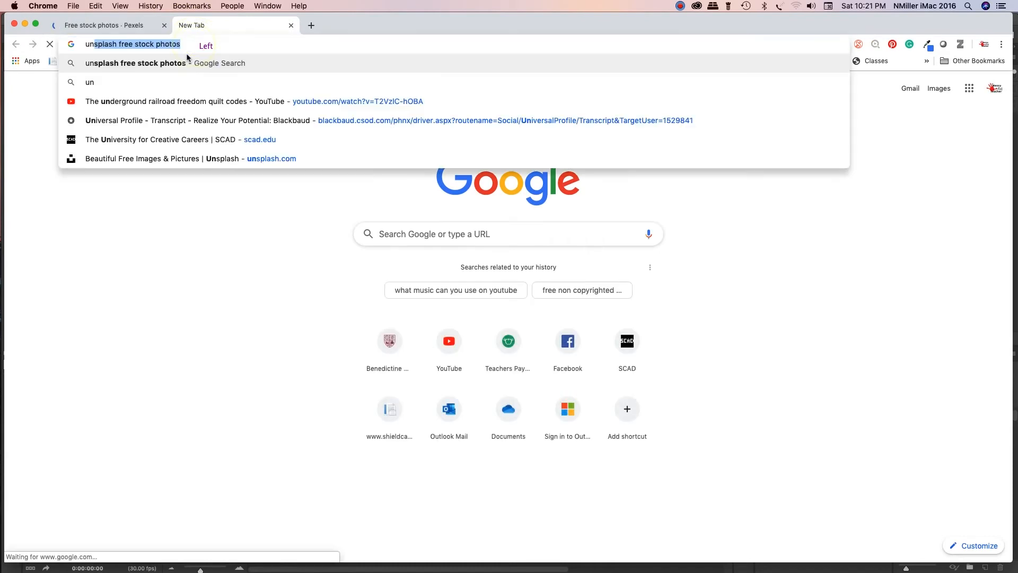
pyautogui.press('Return')
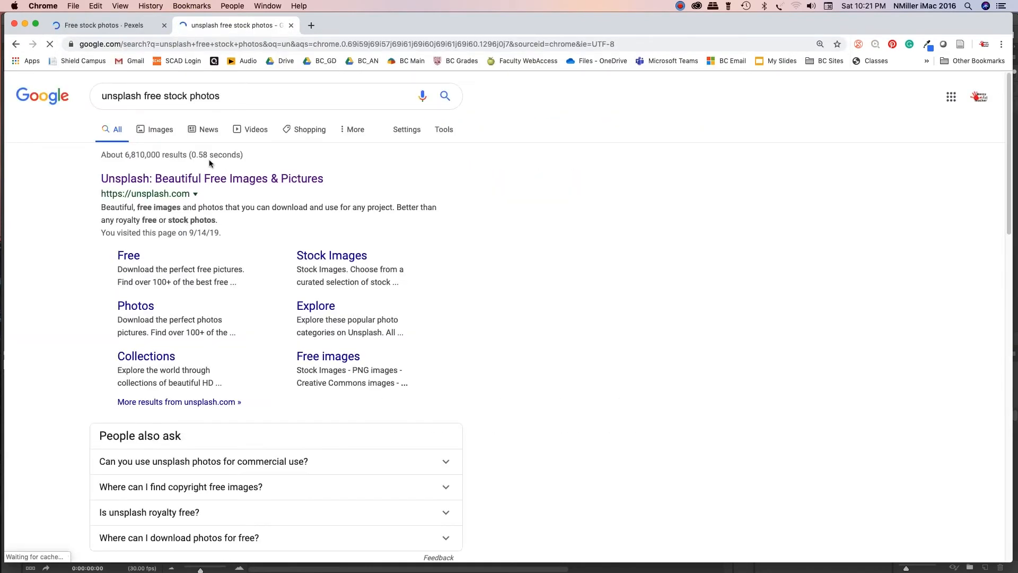
pyautogui.click(207, 183)
# Step: Open the suggested freeimages.com/image page for "free images" in another new browser tab
pyautogui.press('super+t')
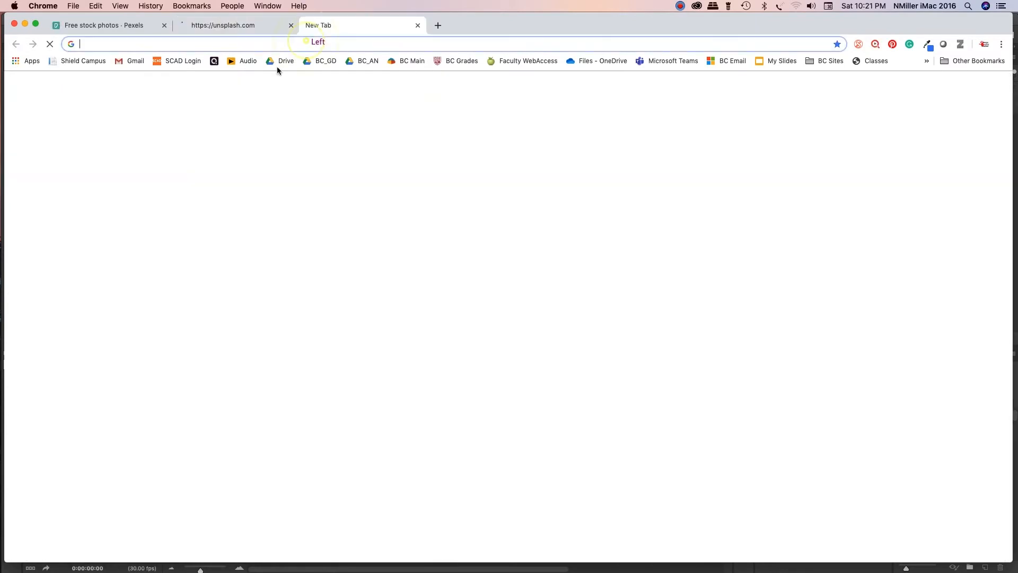
pyautogui.write('free images')
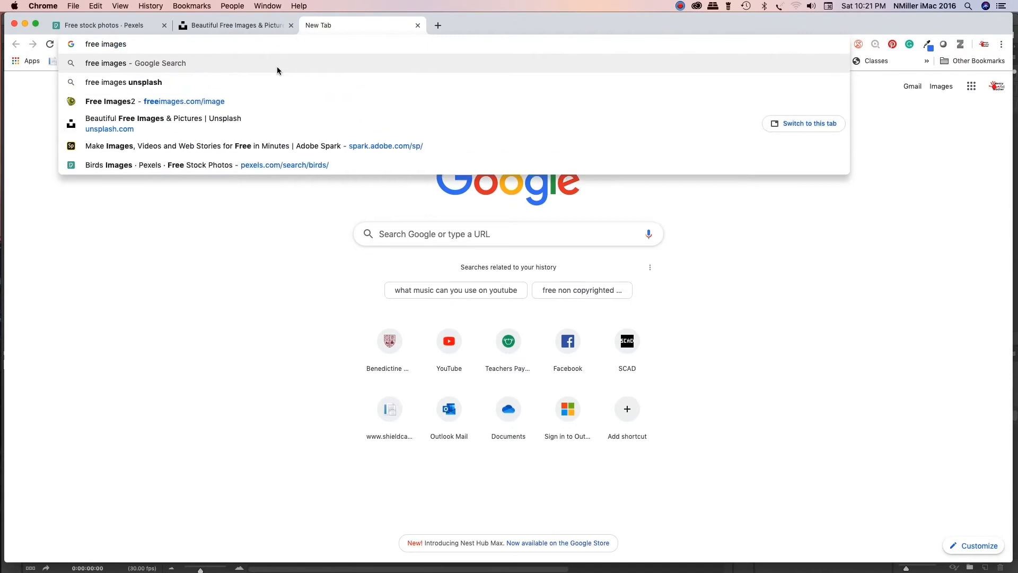
pyautogui.press('Down')
pyautogui.press('Down')
pyautogui.press('Return')
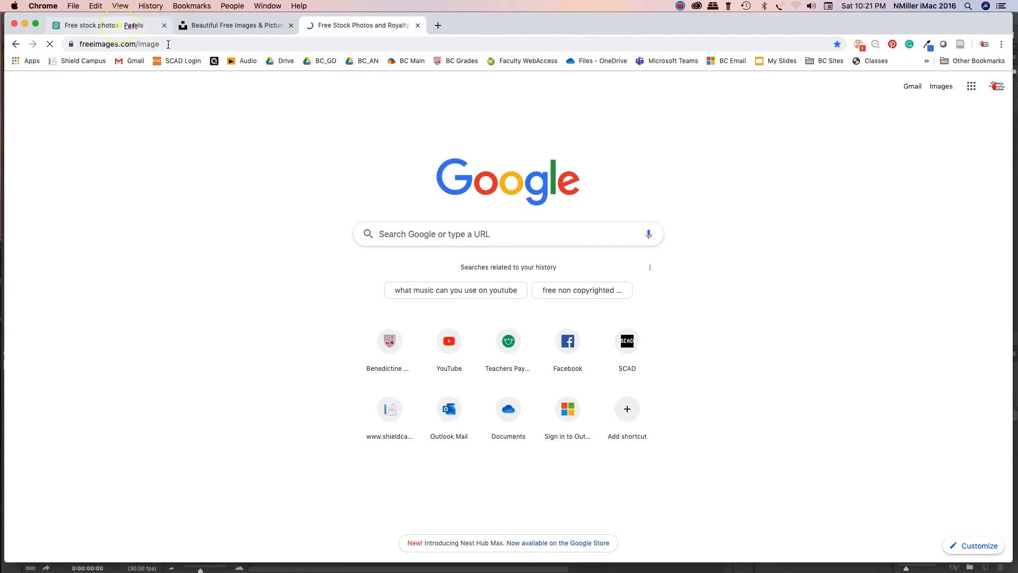
# Step: Return to the Pexels page and search its free photos for "cat"
pyautogui.click(120, 25)
pyautogui.click(412, 230)
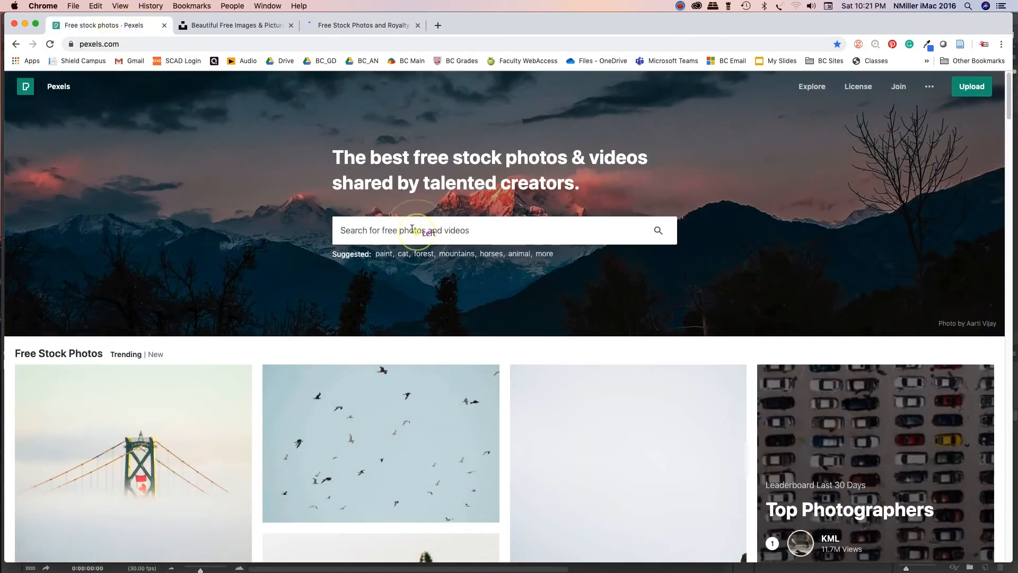
pyautogui.write('cat')
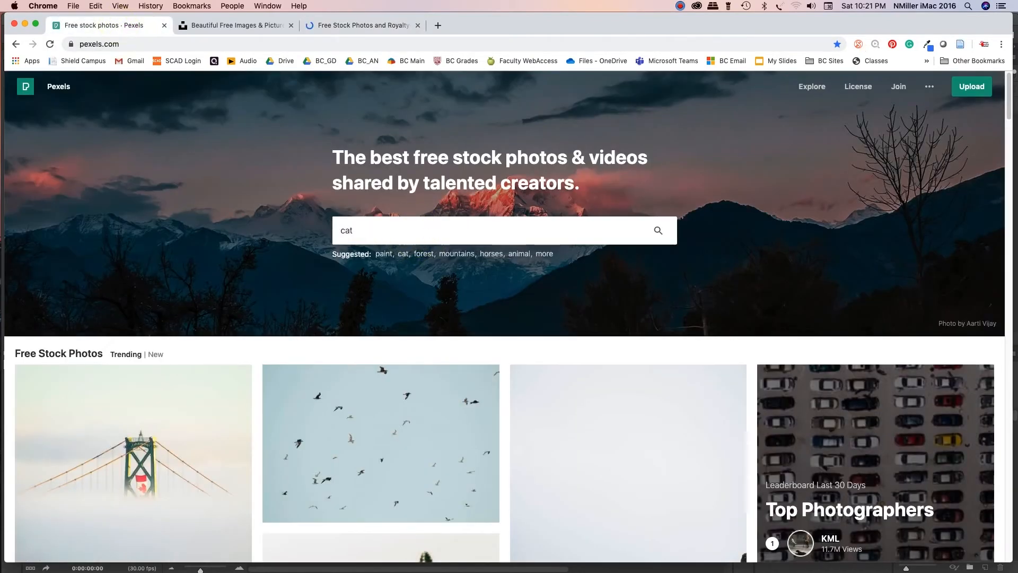
pyautogui.click(659, 230)
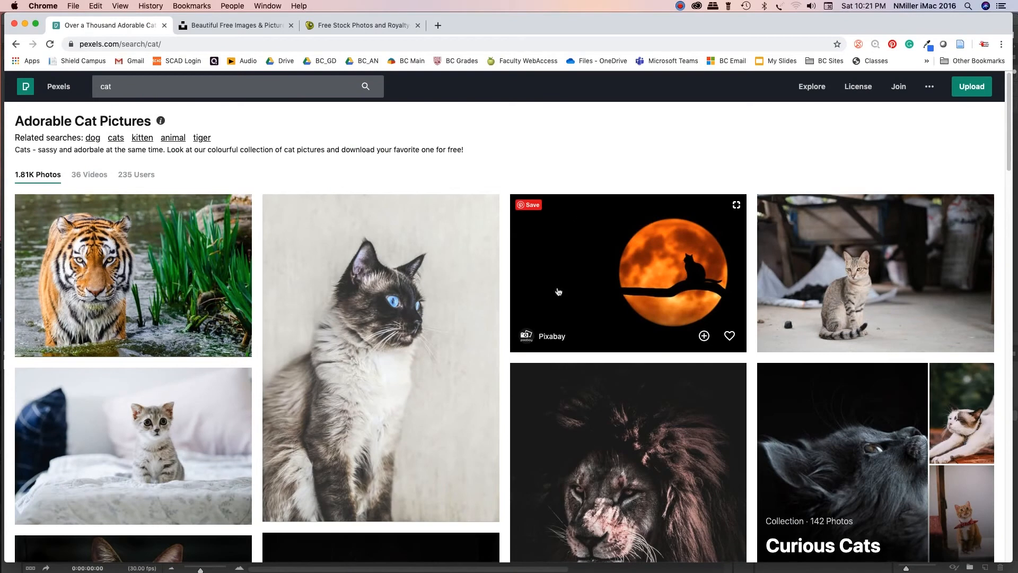
# Step: Download the photo of the cat on a branch before the orange full moon at its original 1920 x 1282 size
pyautogui.click(668, 262)
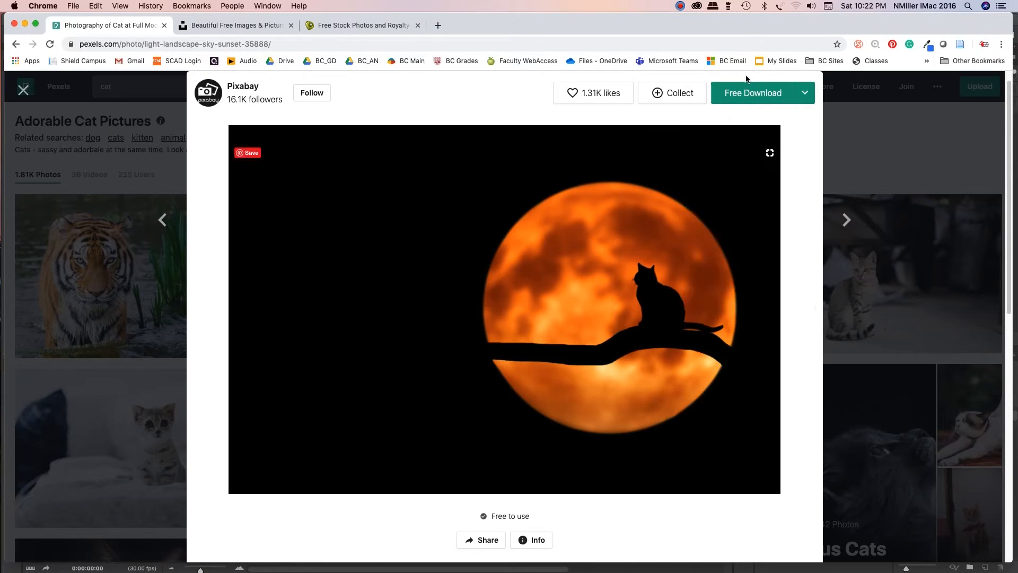
pyautogui.moveTo(804, 93)
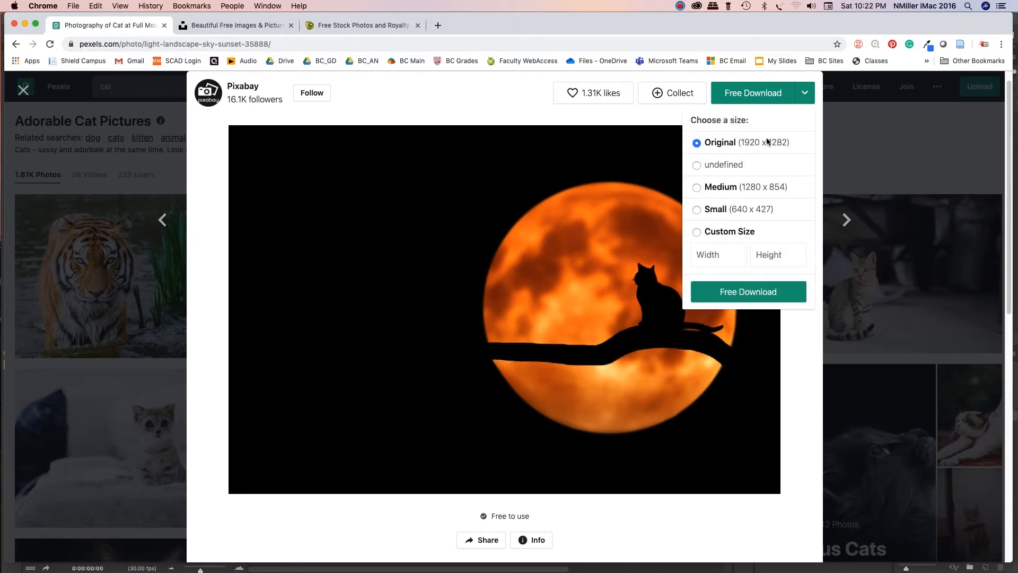
pyautogui.click(750, 291)
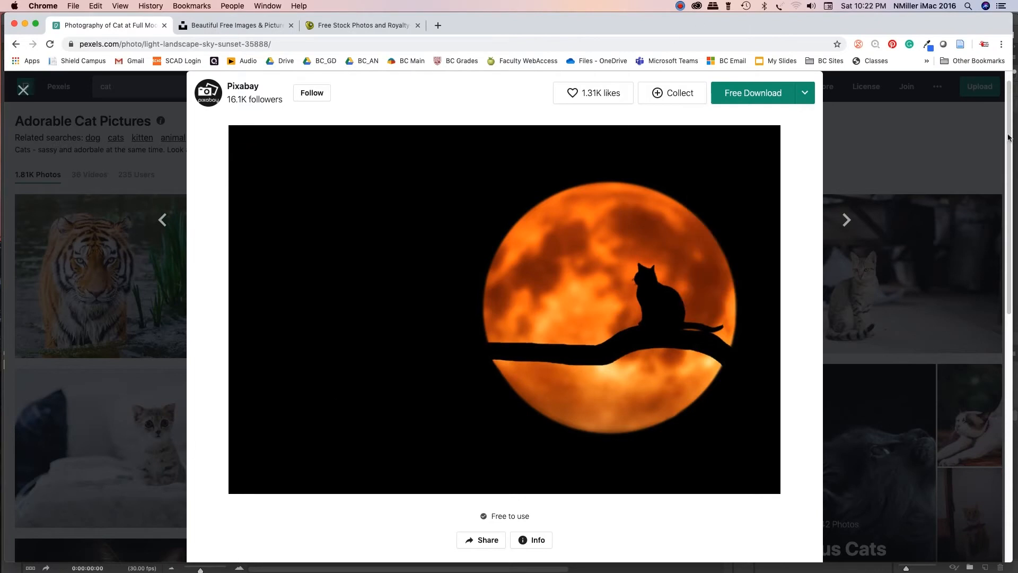
pyautogui.click(750, 93)
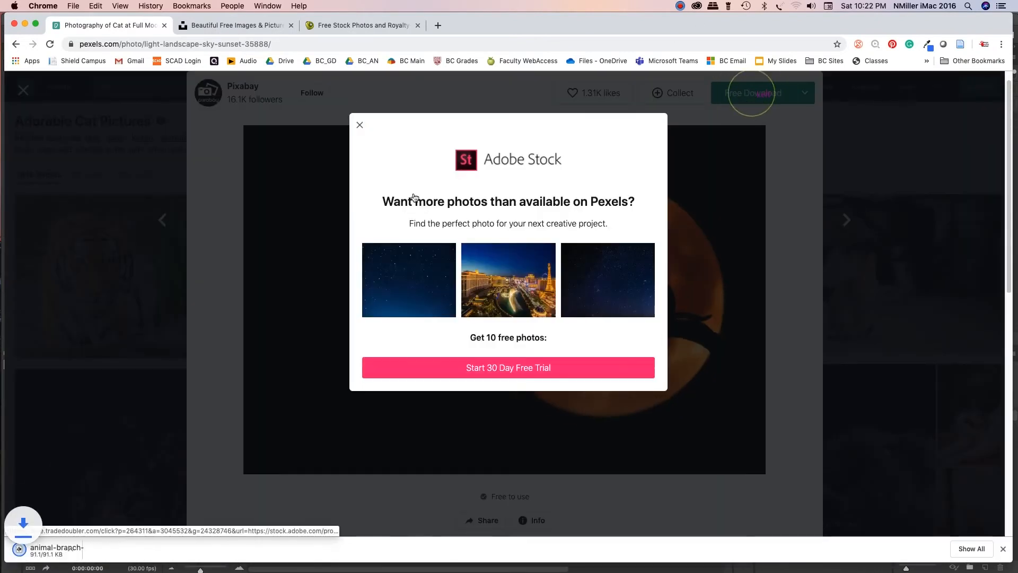
pyautogui.click(359, 125)
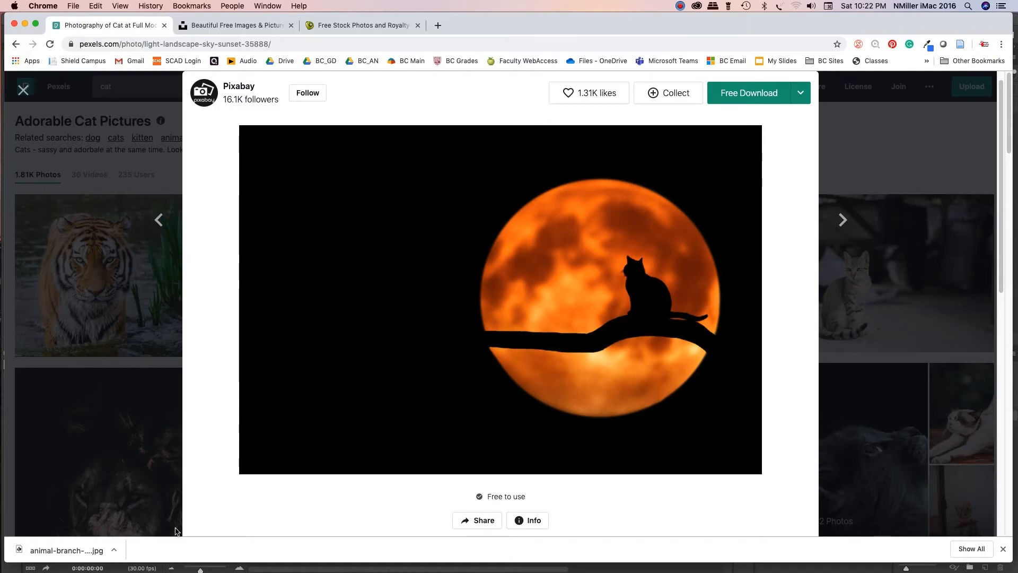
# Step: Return to Photoshop and open animal-branch-cat-35888.jpg from the Halloween Animation folder on the Desktop
pyautogui.click(25, 26)
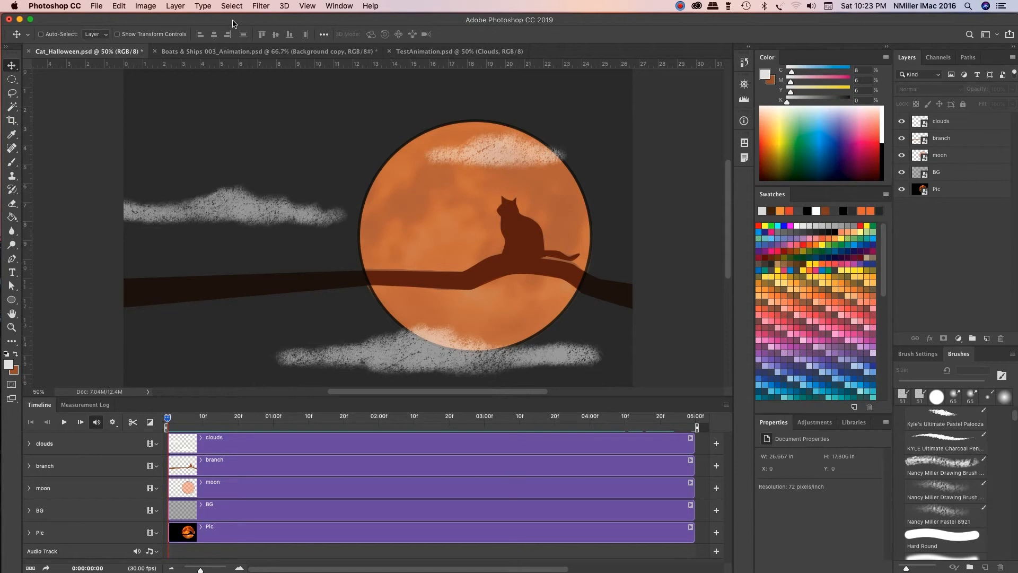
pyautogui.click(94, 6)
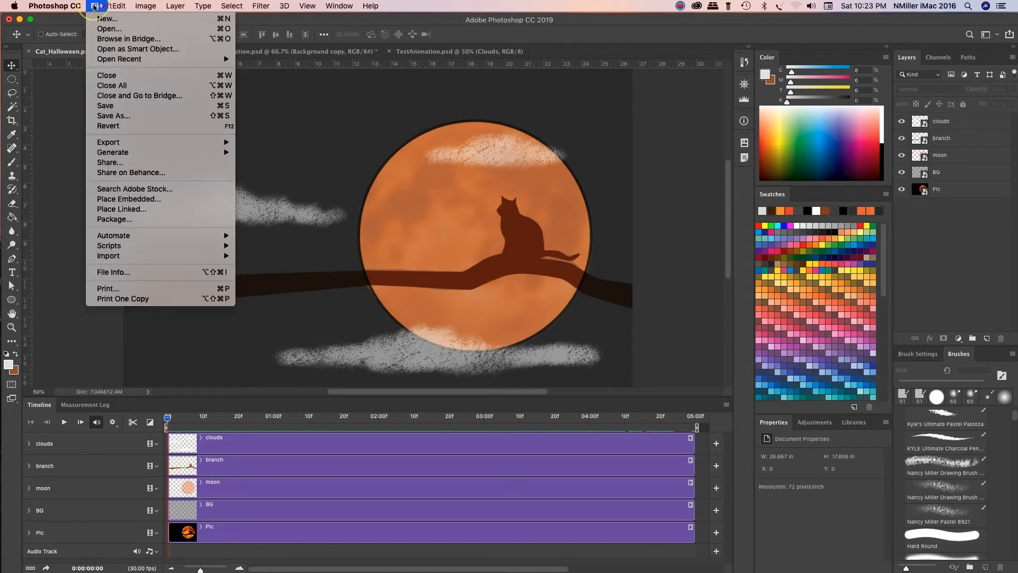
pyautogui.click(105, 33)
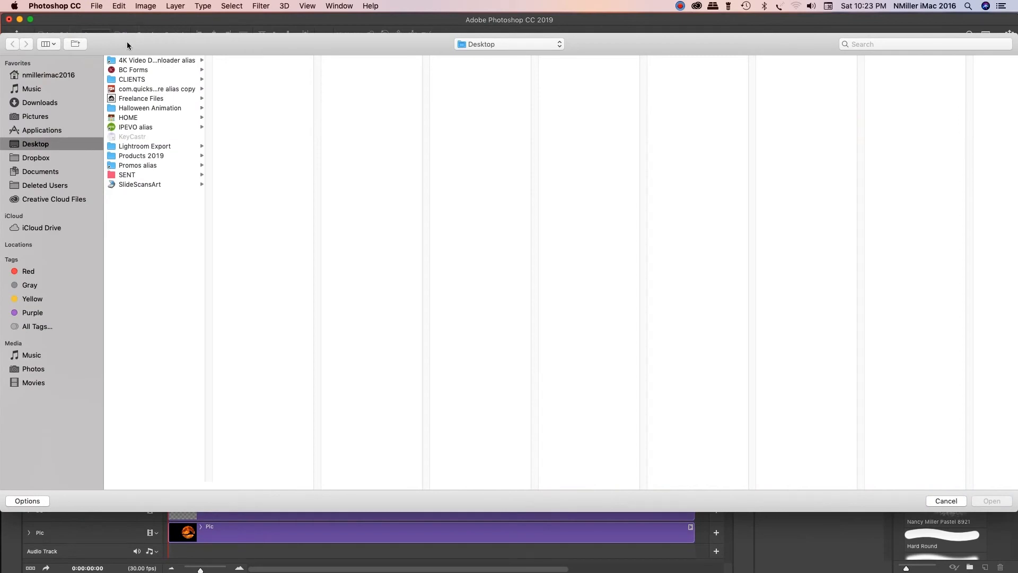
pyautogui.click(175, 115)
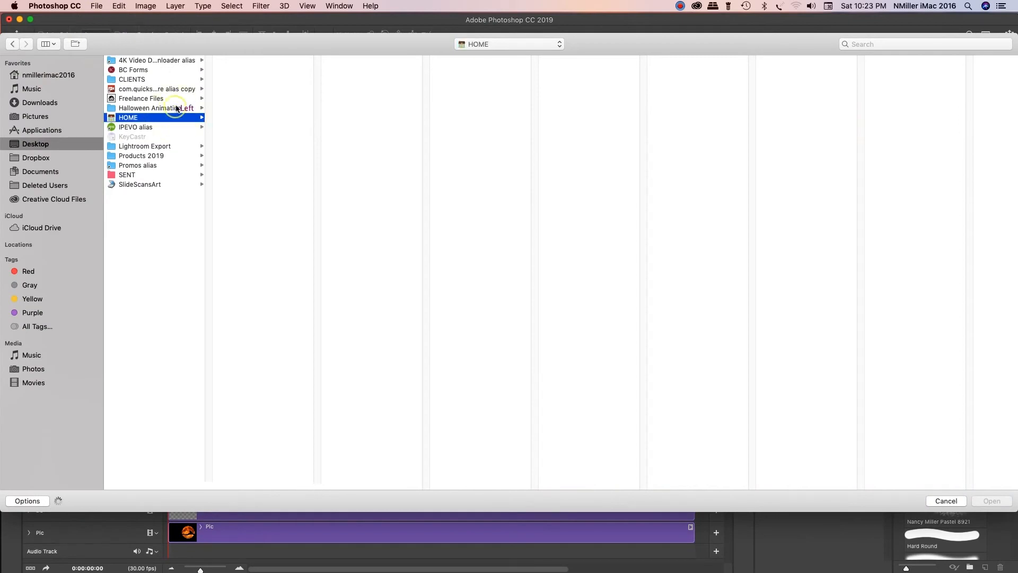
pyautogui.click(177, 108)
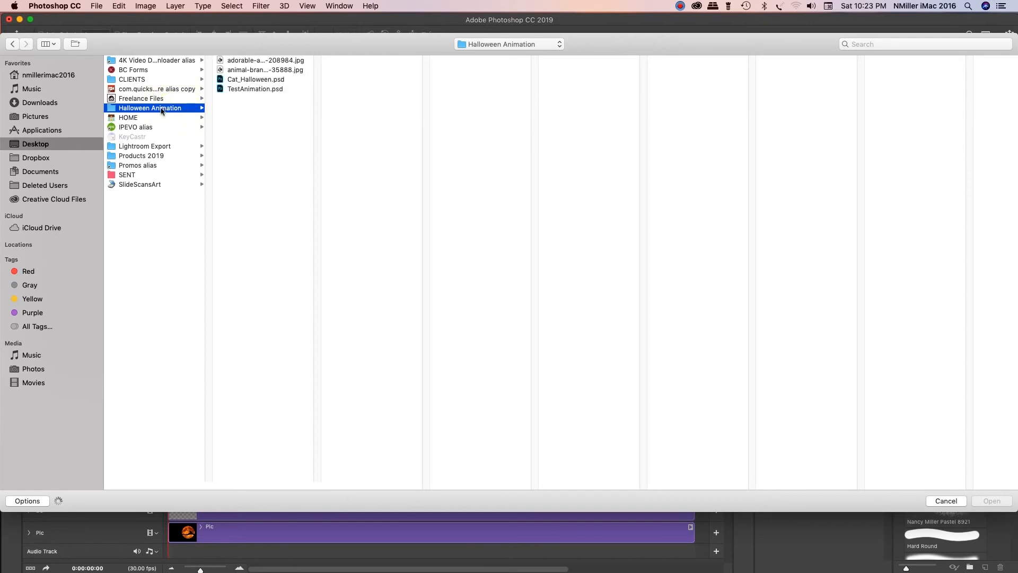
pyautogui.click(282, 69)
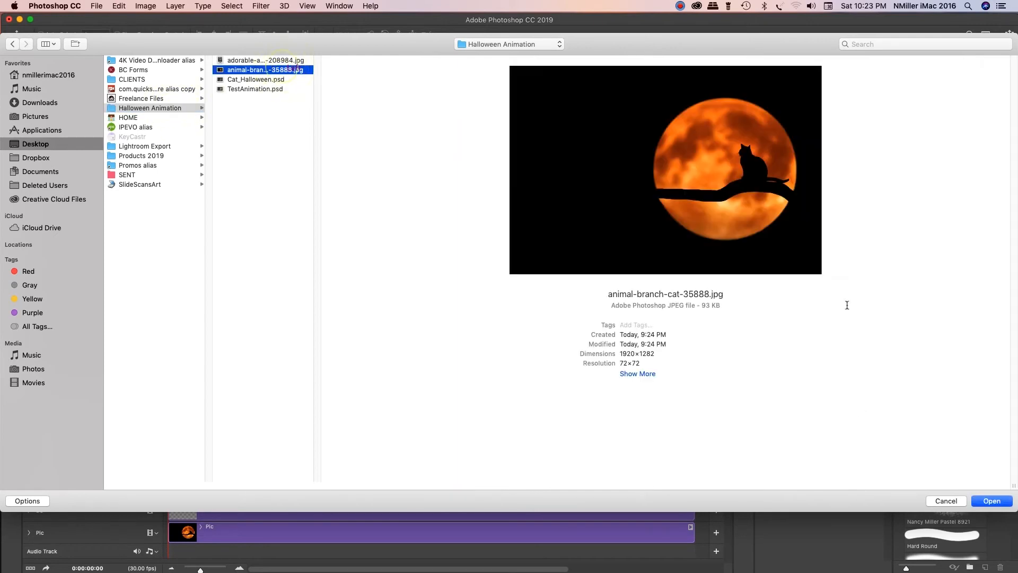
pyautogui.click(1011, 504)
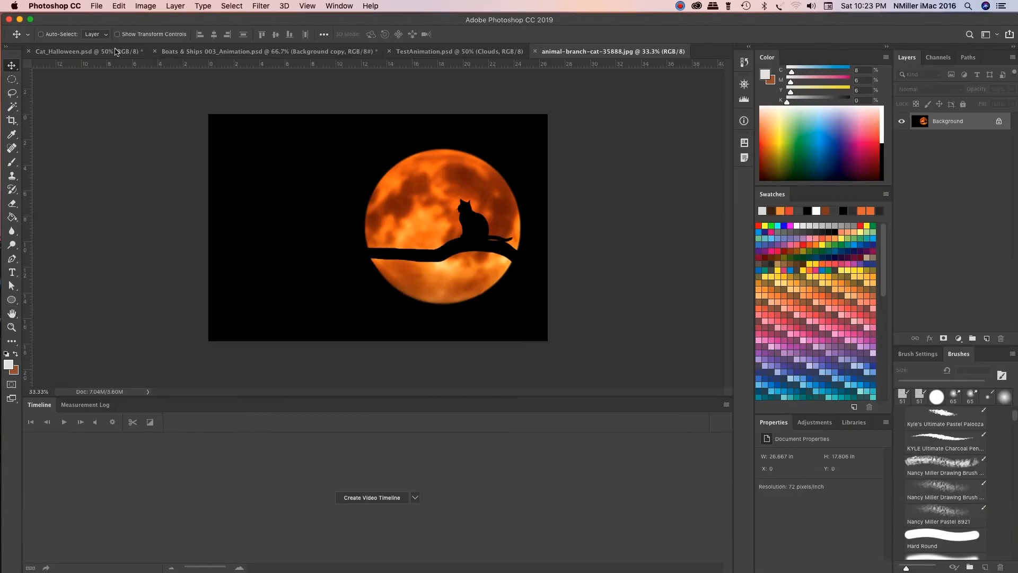
# Step: Preview the timeline animation in Cat_Halloween.psd, stop playback, and return to the animal-branch-cat-35888.jpg document
pyautogui.click(99, 51)
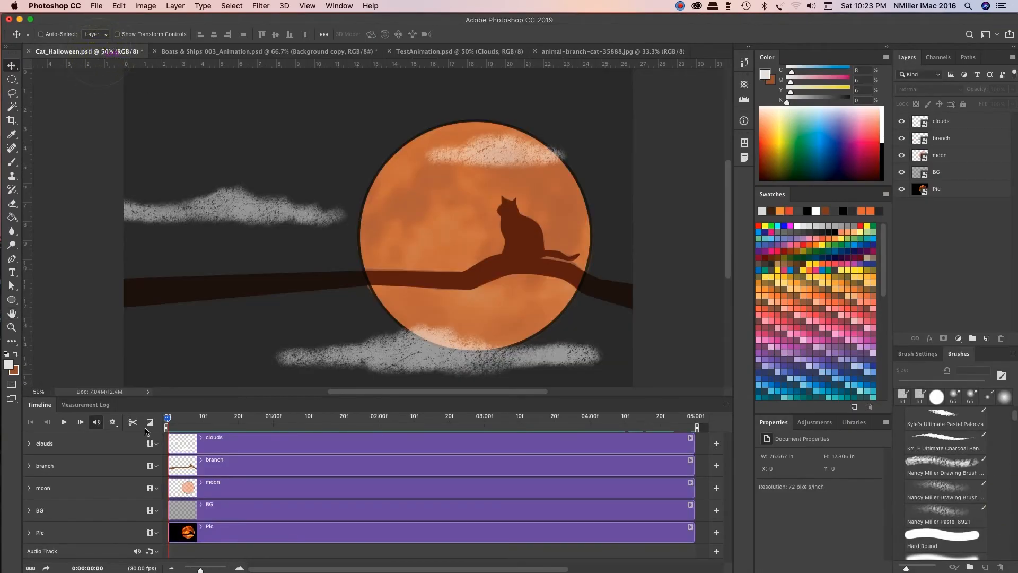
pyautogui.click(66, 425)
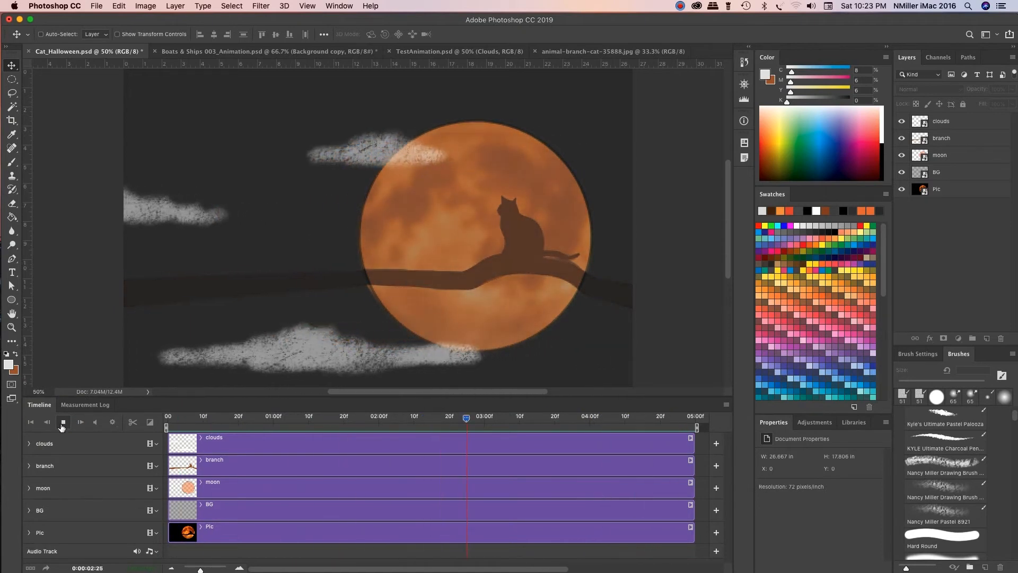
pyautogui.click(63, 426)
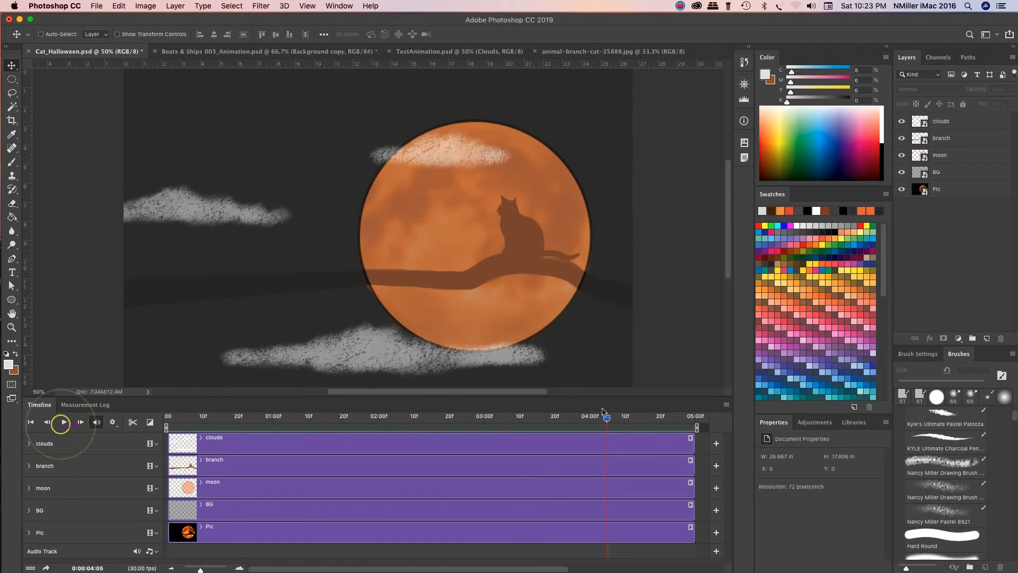
pyautogui.click(610, 53)
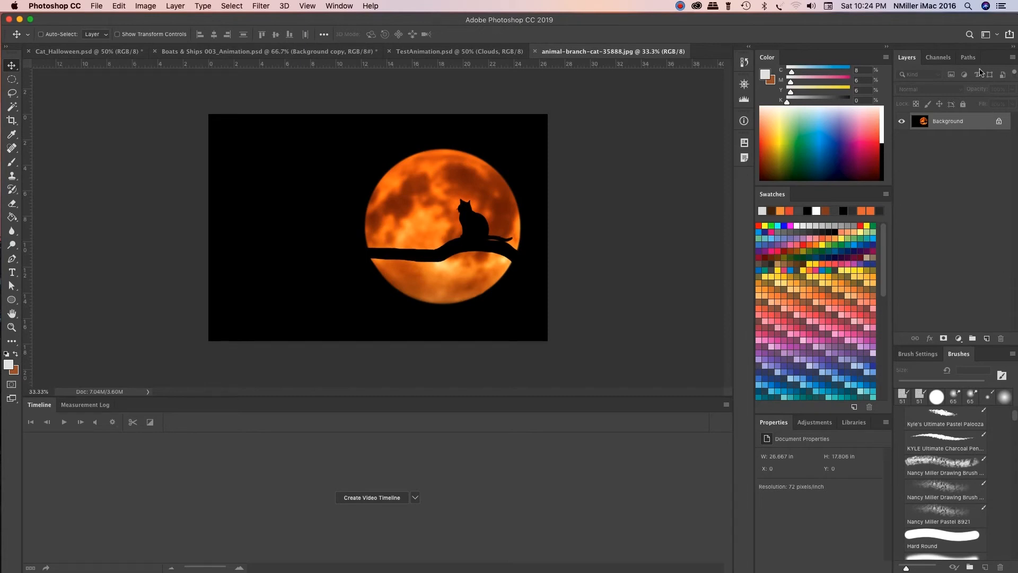
pyautogui.click(996, 36)
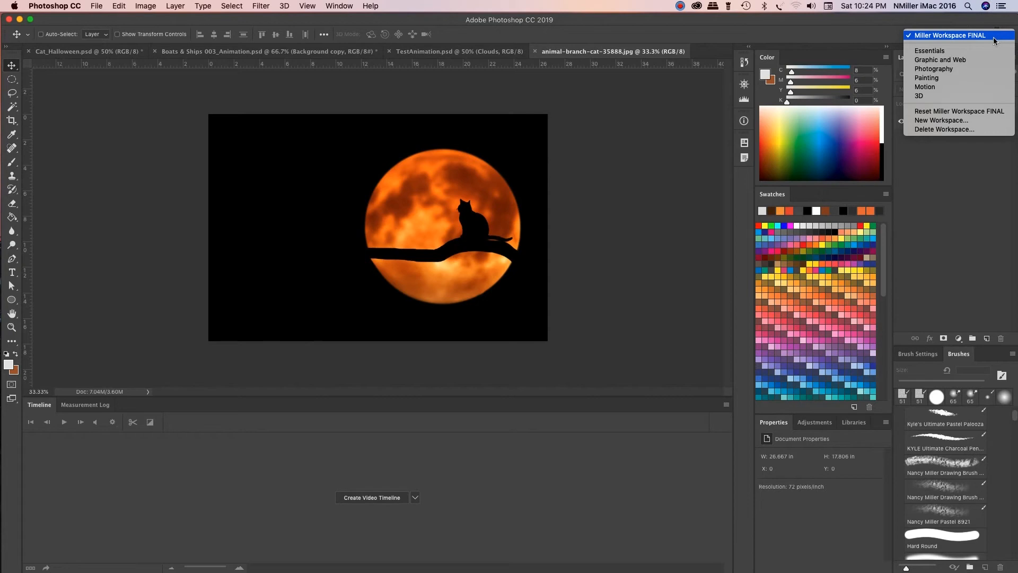
pyautogui.click(936, 62)
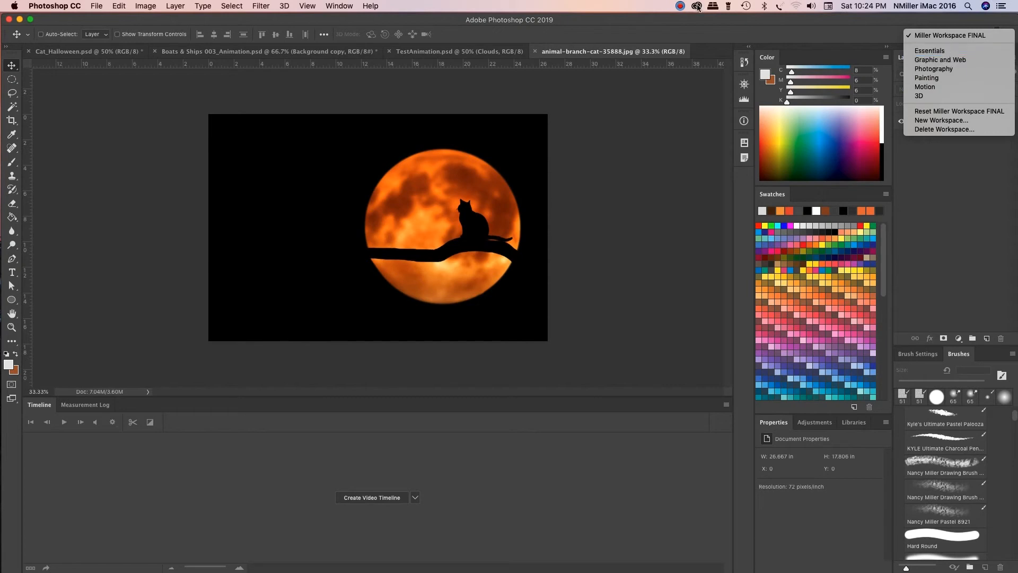
pyautogui.click(337, 5)
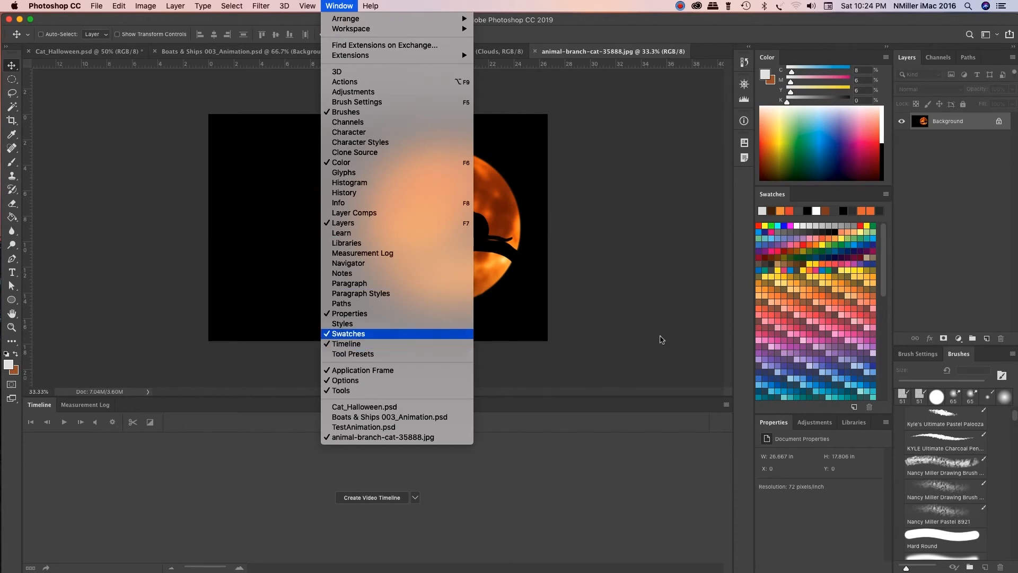
pyautogui.click(704, 491)
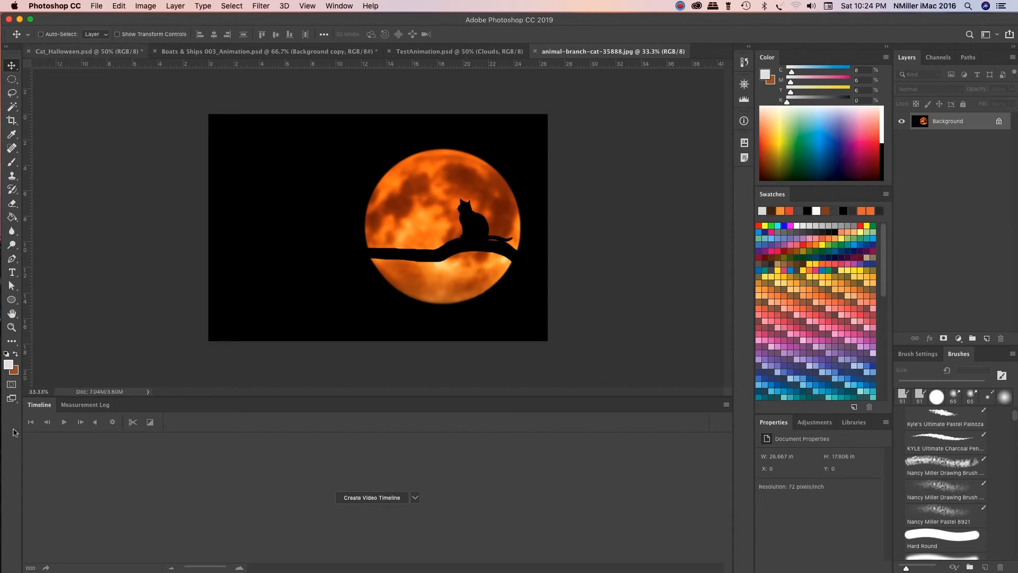
# Step: Expand the toolbar to two columns, and collapse it back to a single column
pyautogui.click(8, 48)
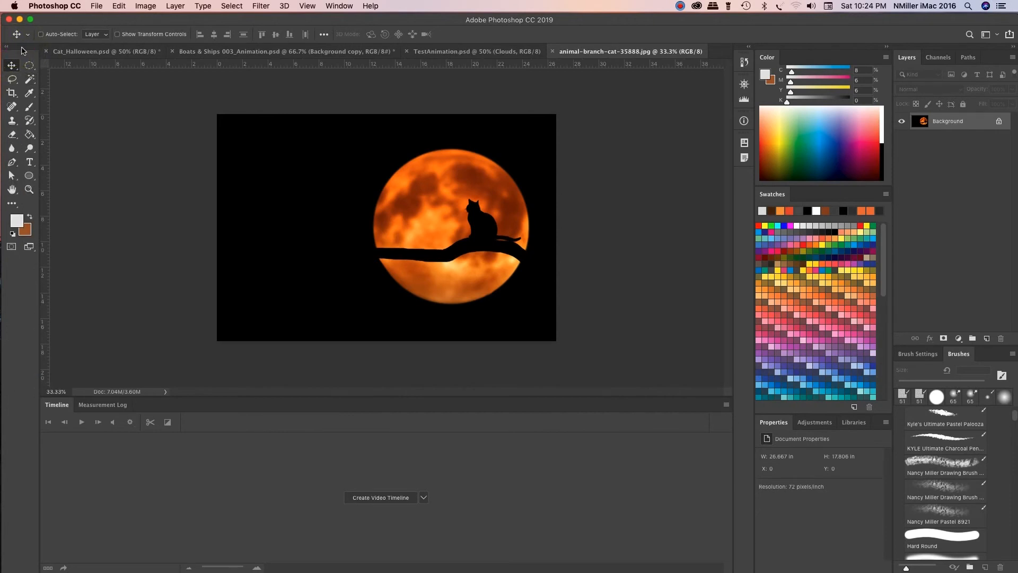
pyautogui.click(8, 48)
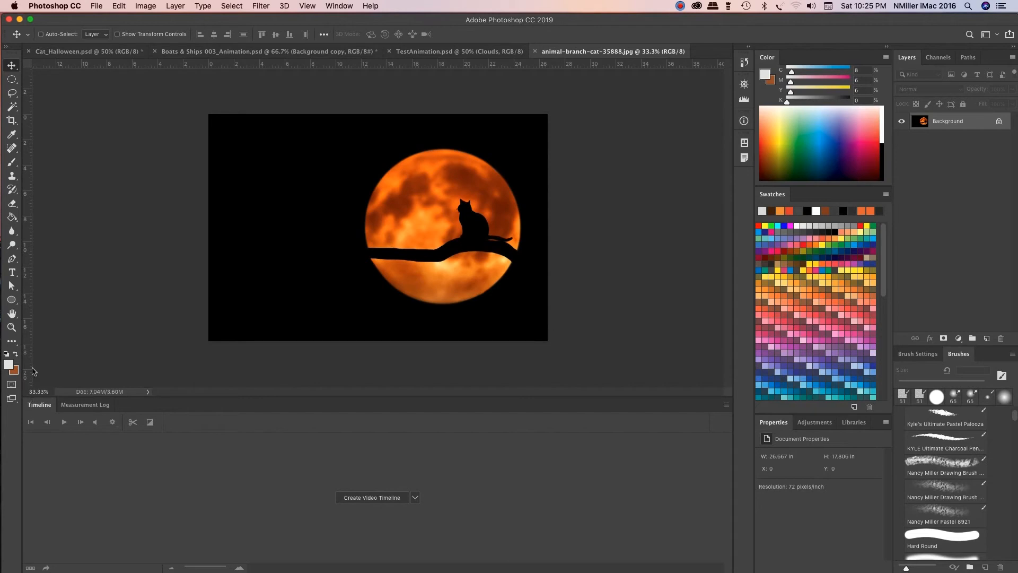
# Step: Review the toolbar customization settings, and cancel without changing the tool arrangement
pyautogui.click(118, 7)
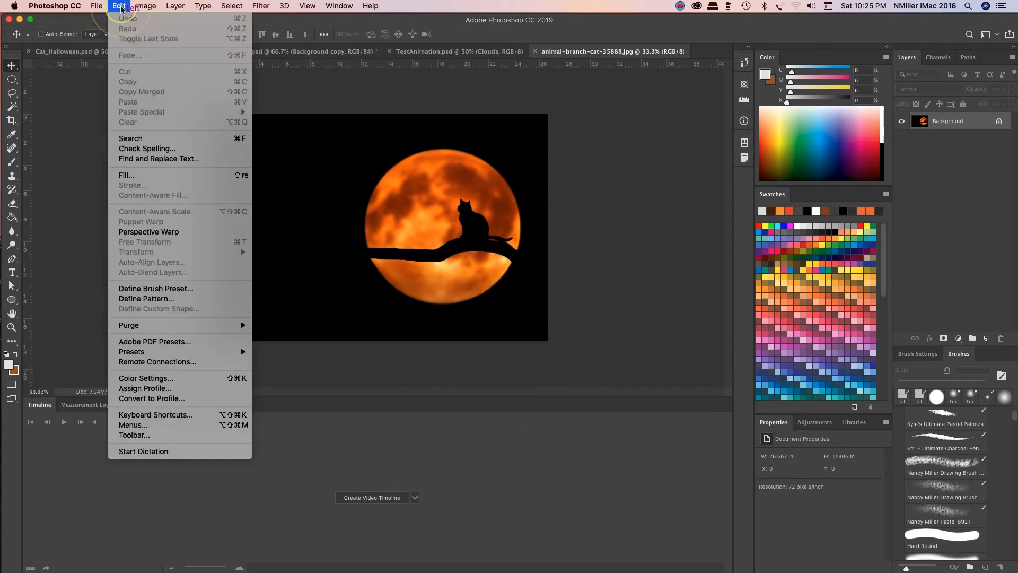
pyautogui.click(166, 436)
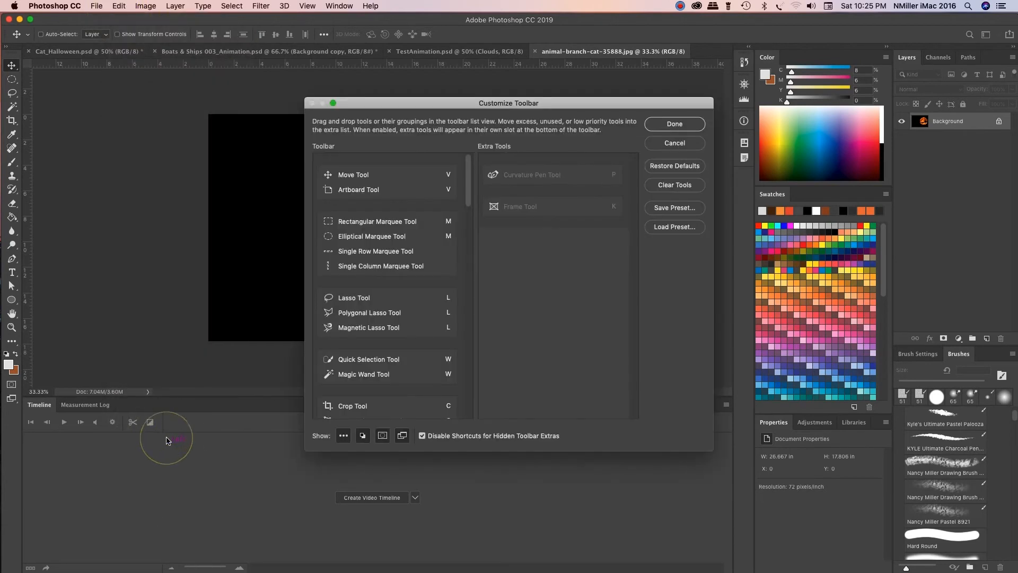
pyautogui.moveTo(417, 103); pyautogui.dragTo(353, 93)
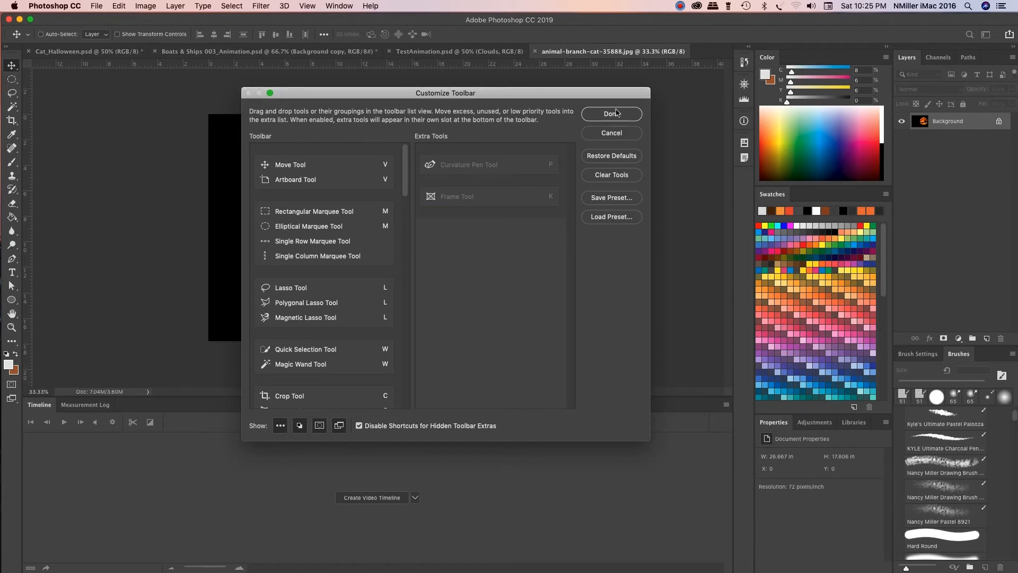
pyautogui.click(614, 136)
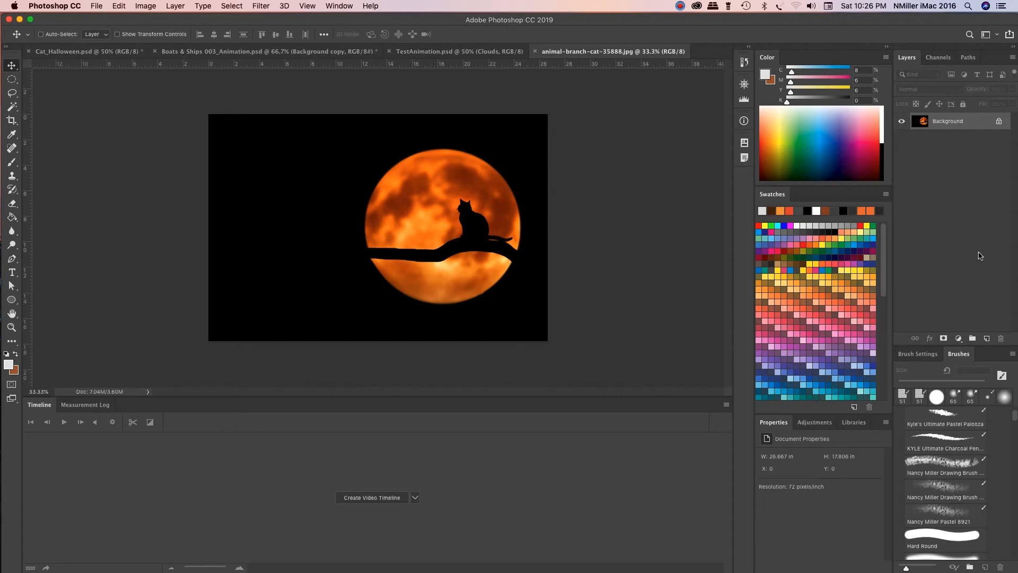
# Step: Unlock the Background layer and rename it Pic
pyautogui.click(999, 122)
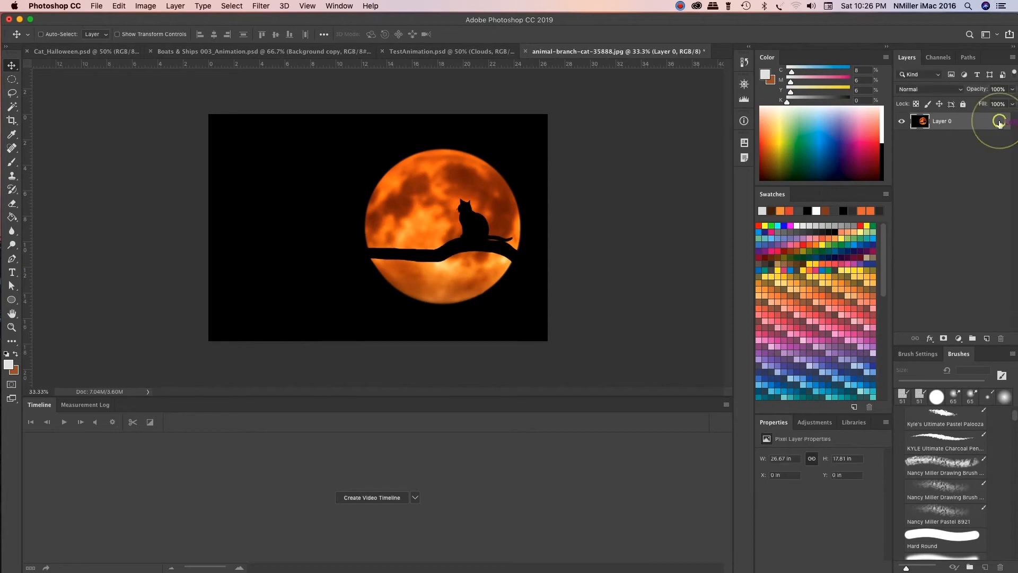
pyautogui.doubleClick(942, 122)
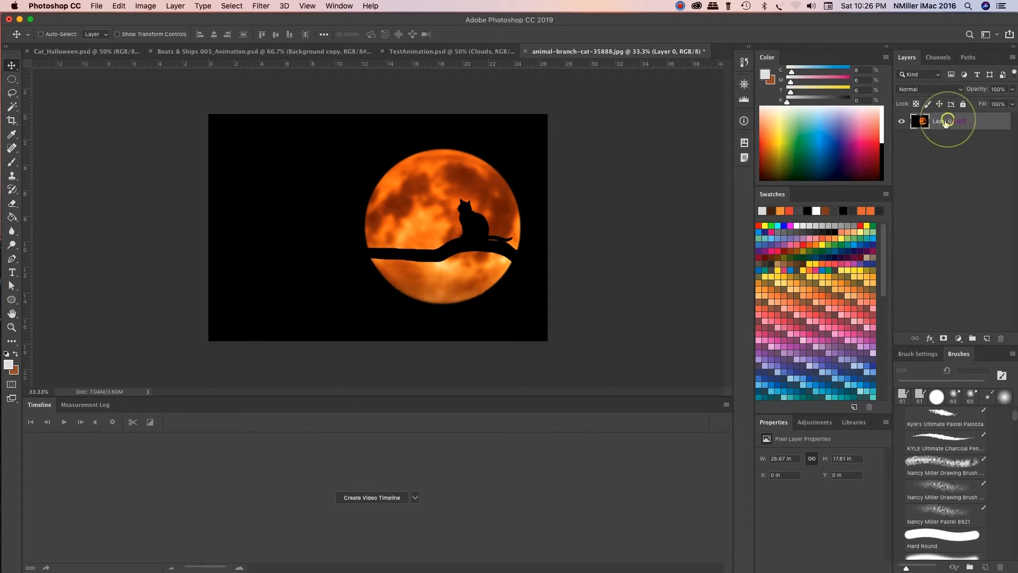
pyautogui.write('Pic')
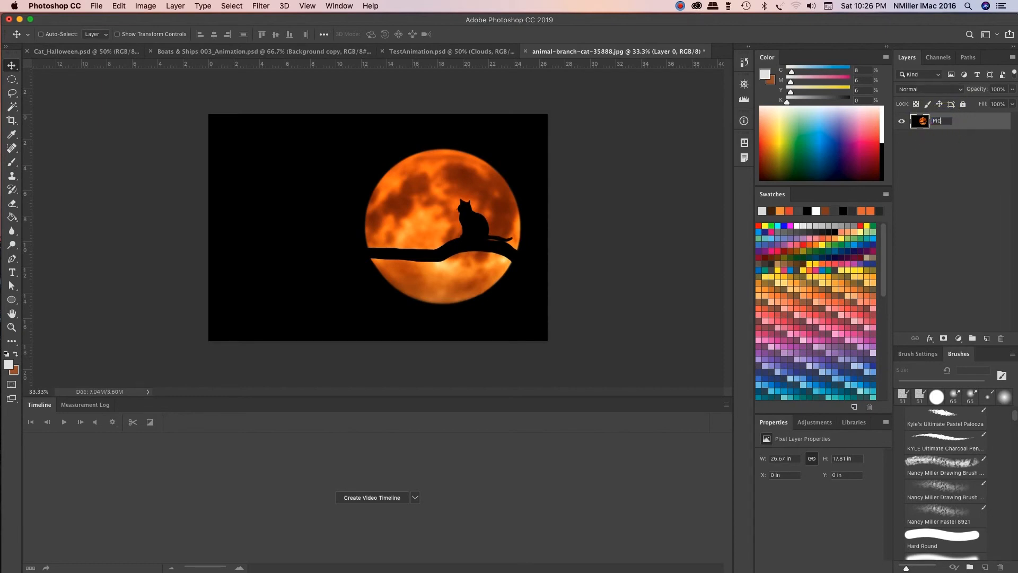
pyautogui.press('Return')
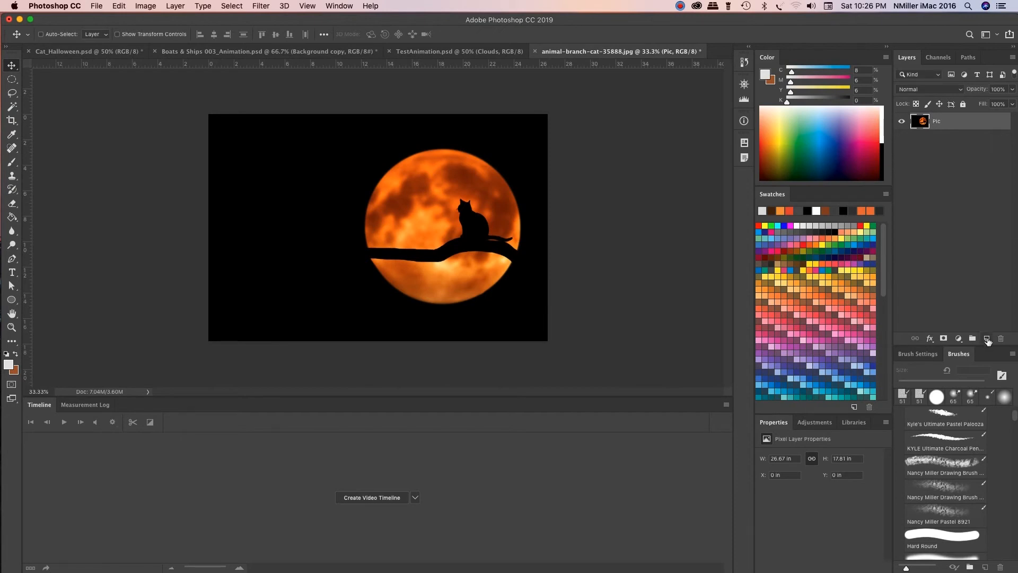
# Step: Add a new layer above Pic and name it BG
pyautogui.click(988, 339)
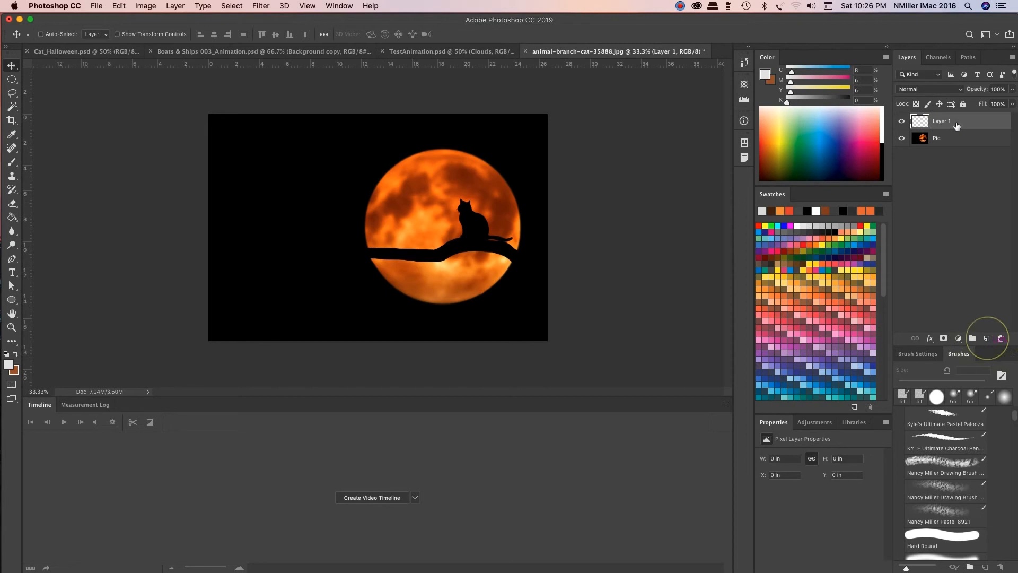
pyautogui.doubleClick(944, 122)
pyautogui.write('BG')
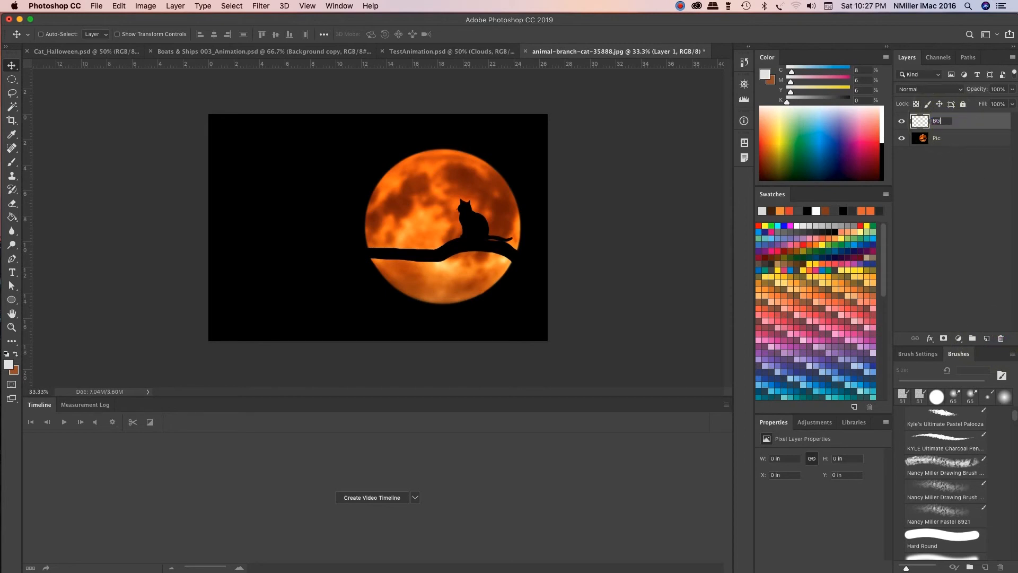
pyautogui.click(972, 123)
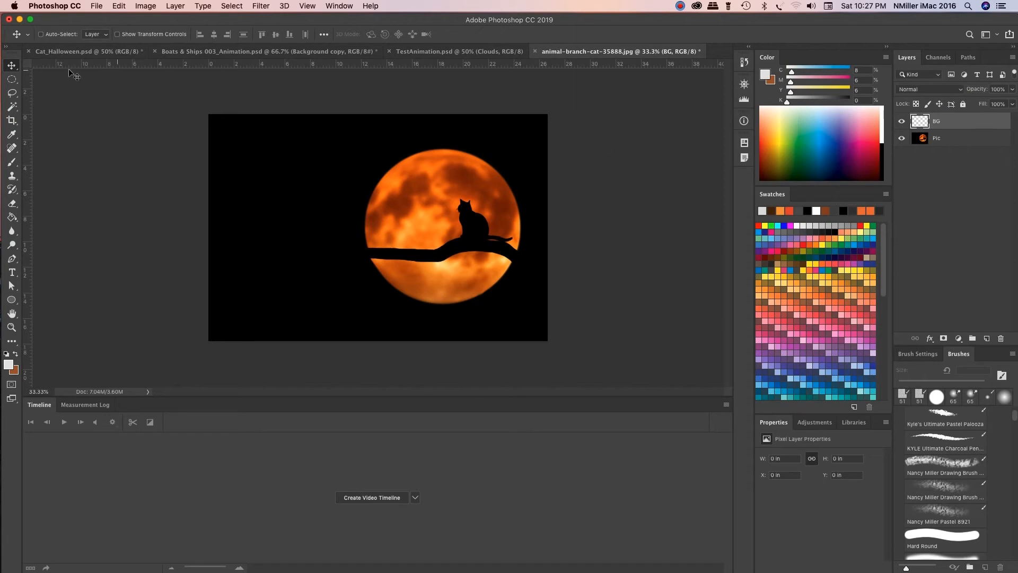
# Step: Activate the Paint Bucket tool and set its blending mode to Normal
pyautogui.click(12, 219)
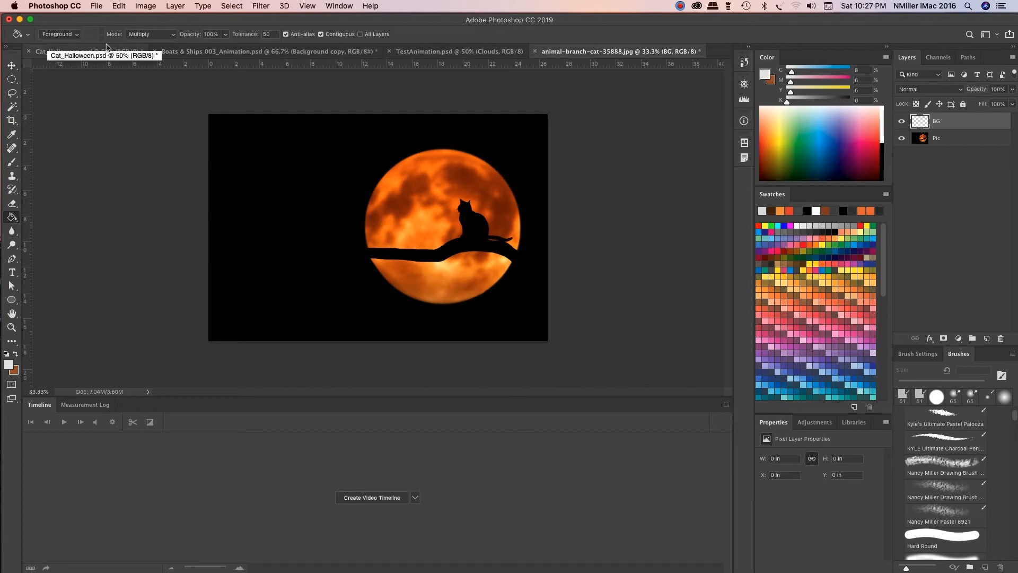
pyautogui.click(171, 36)
pyautogui.click(159, 34)
pyautogui.click(152, 33)
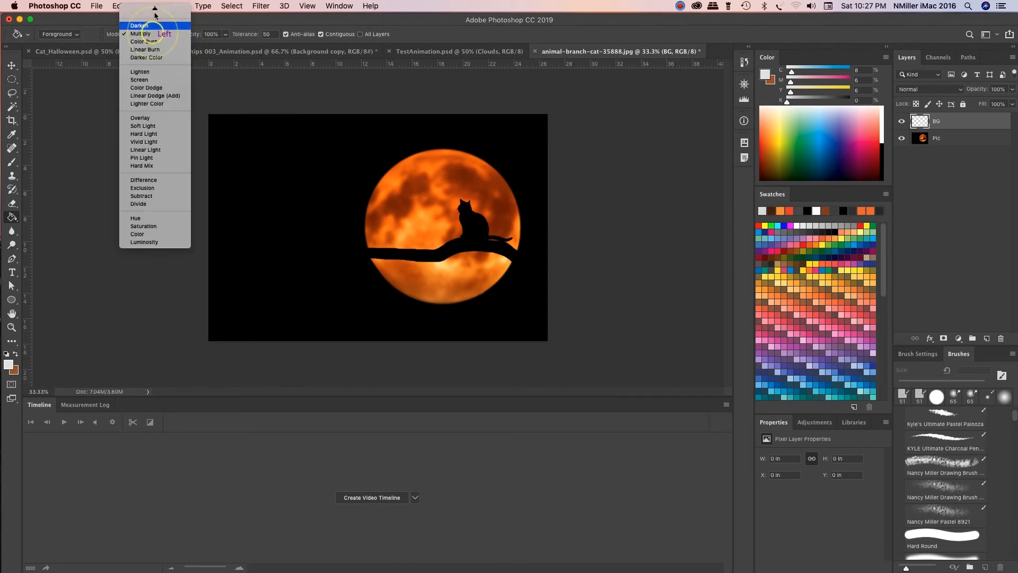
pyautogui.click(153, 9)
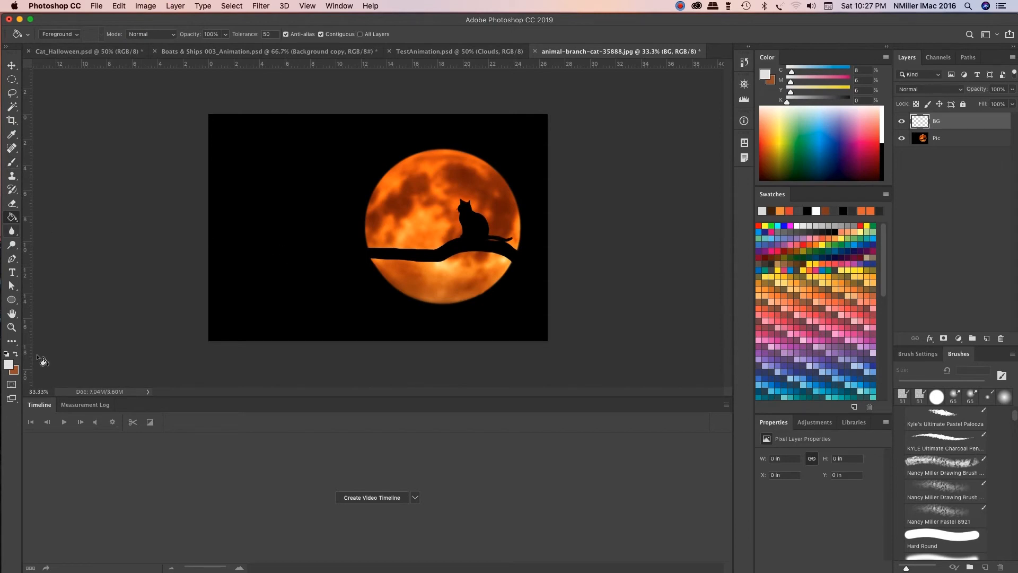
# Step: Set the foreground color to dark gray #6c6b6a, and fill the BG layer with it
pyautogui.click(8, 364)
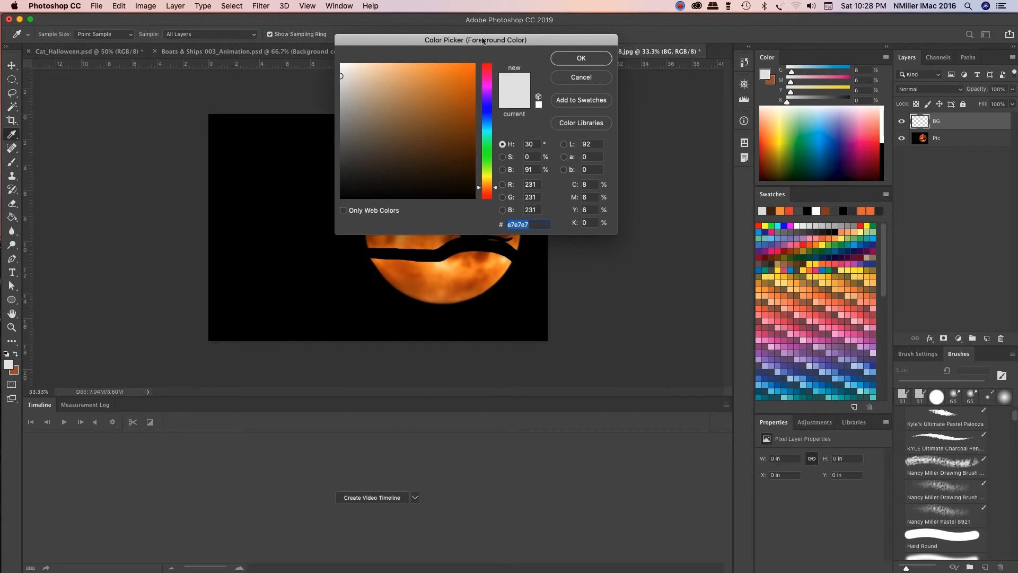
pyautogui.moveTo(497, 191)
pyautogui.mouseDown()
pyautogui.moveTo(492, 131)
pyautogui.moveTo(491, 185)
pyautogui.mouseUp()
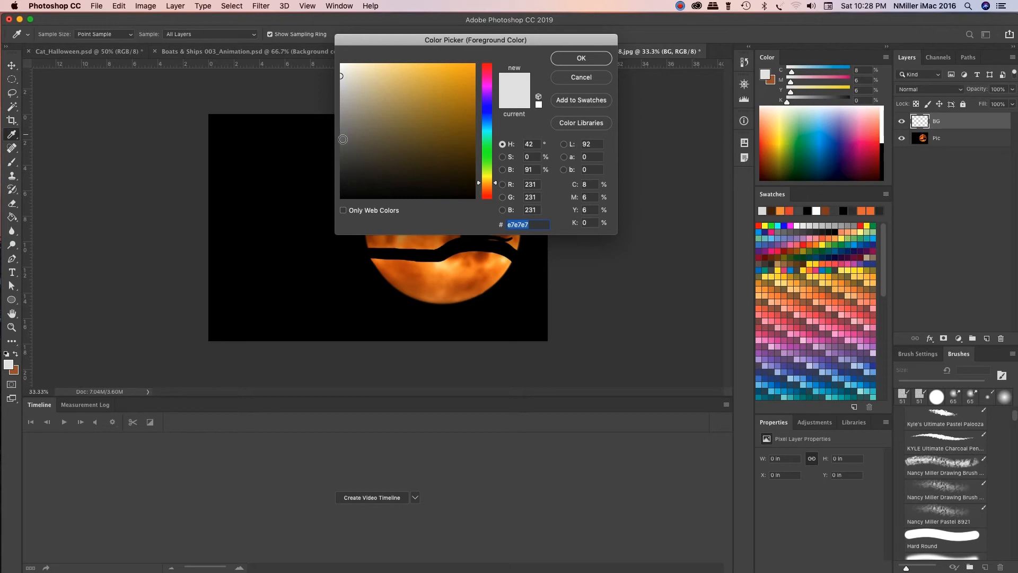
pyautogui.click(343, 139)
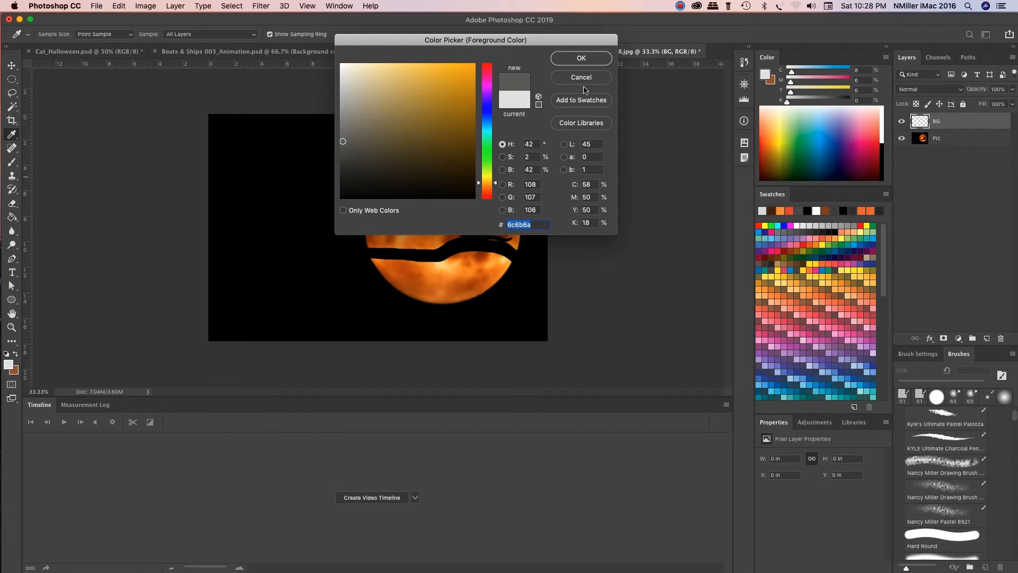
pyautogui.click(581, 59)
pyautogui.press('g')
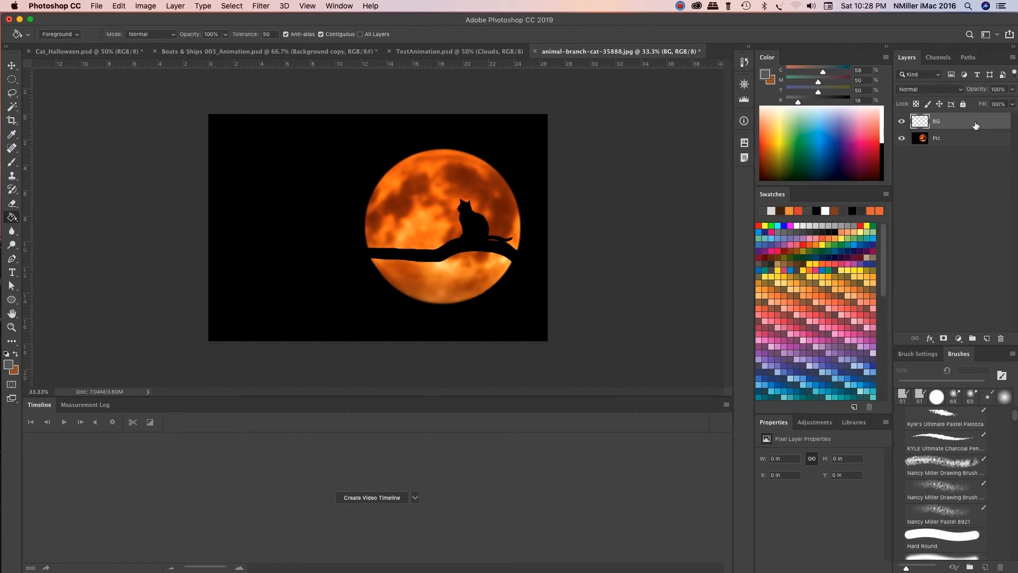
pyautogui.click(370, 192)
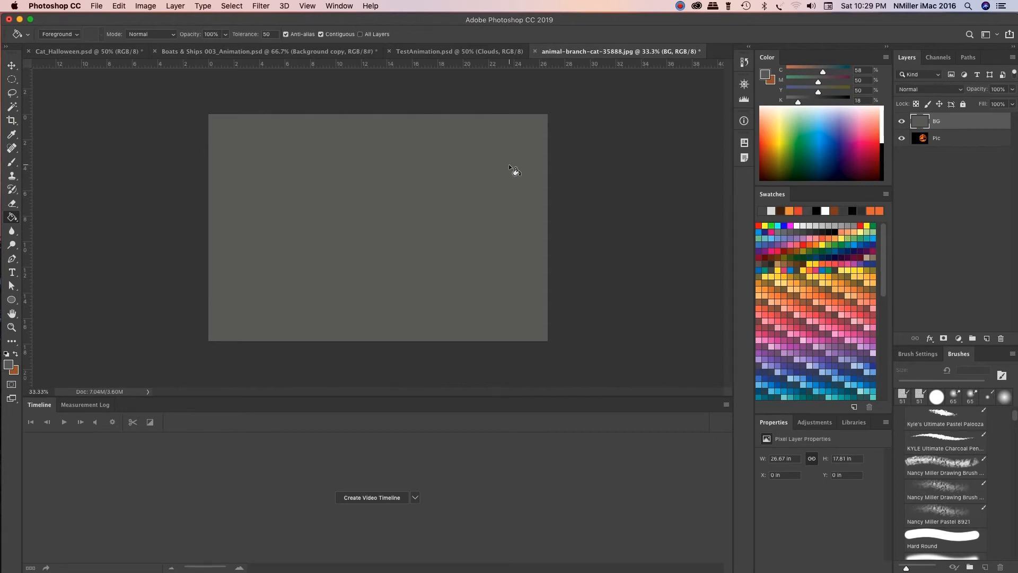
pyautogui.rightClick(15, 221)
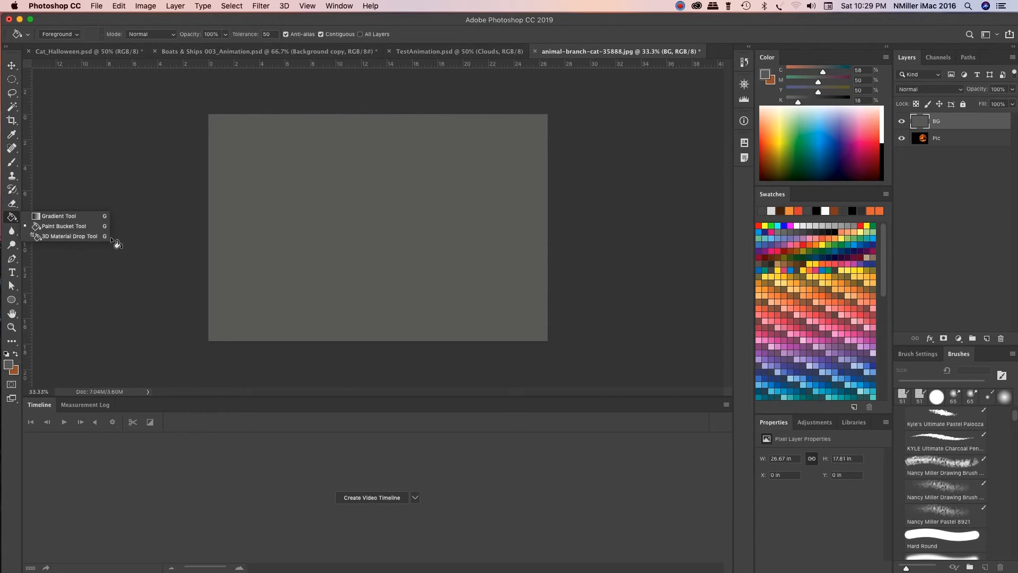
pyautogui.click(13, 69)
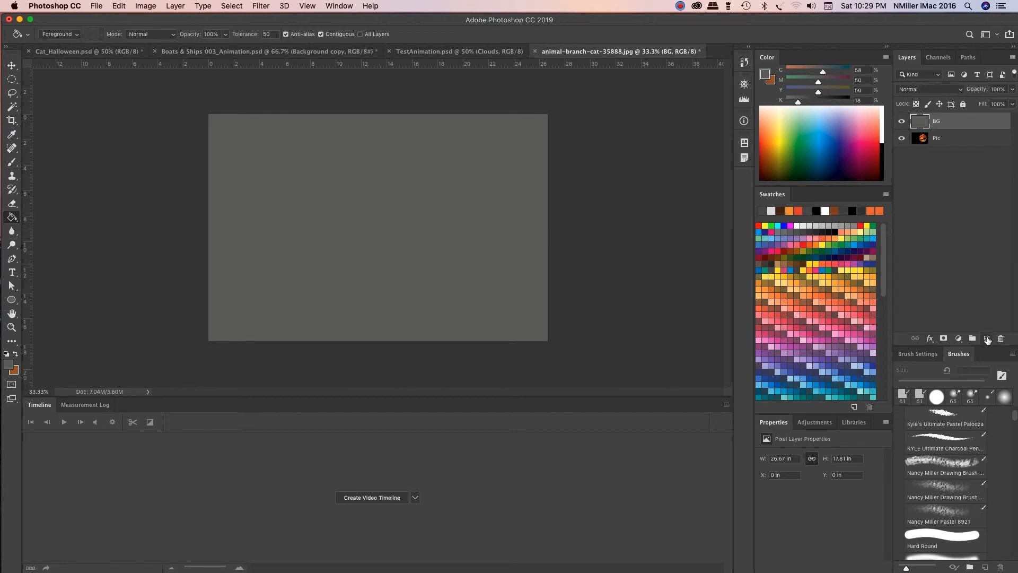
# Step: Add a new layer above BG, and lower the BG layer's opacity to 66%
pyautogui.click(987, 338)
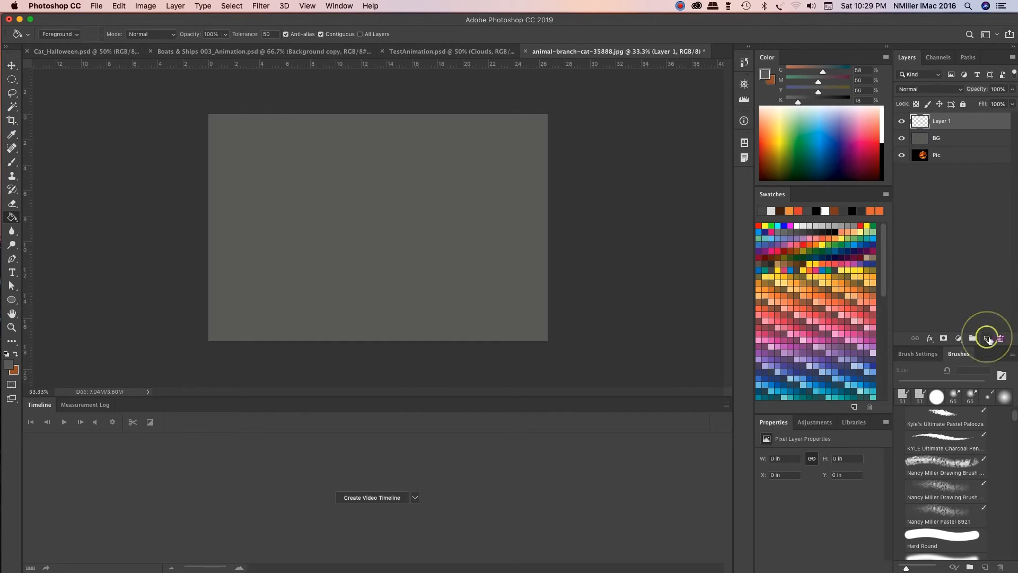
pyautogui.click(970, 139)
pyautogui.click(1013, 90)
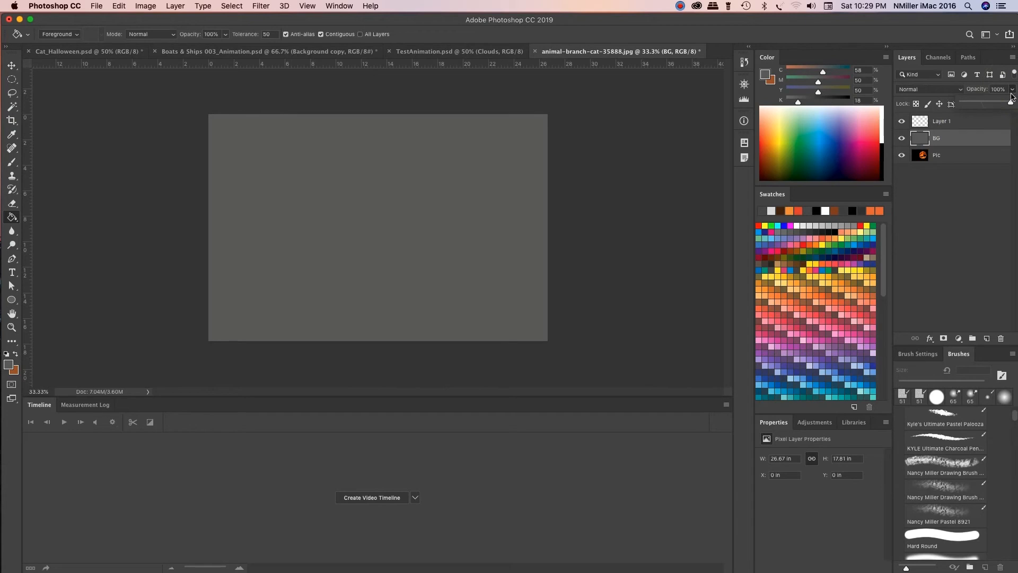
pyautogui.moveTo(1011, 102); pyautogui.dragTo(994, 107)
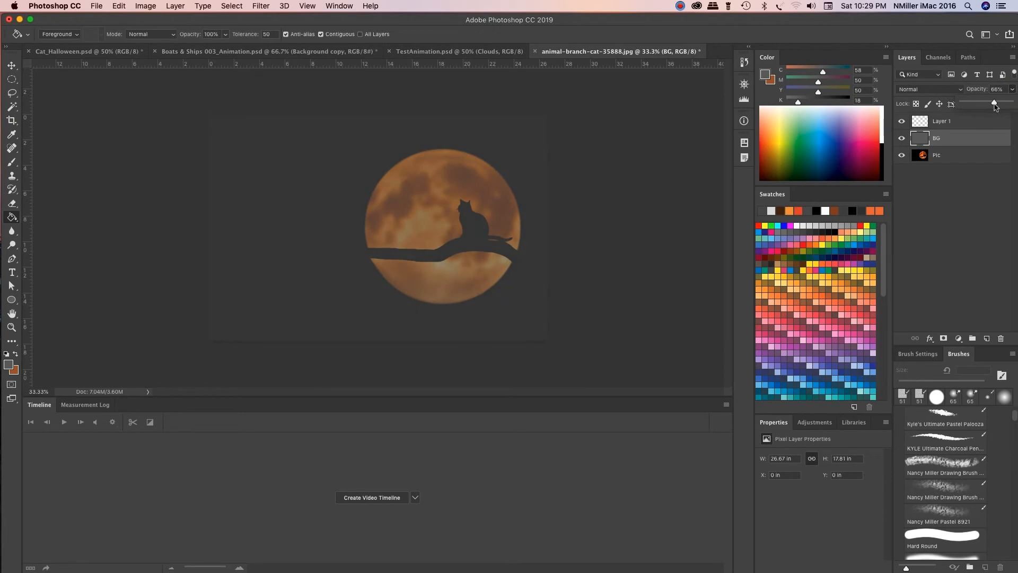
pyautogui.click(968, 125)
# Step: With the new top layer selected, set up the Ellipse tool in Shape mode with a light orange fill and an 8 px solid stroke
pyautogui.click(968, 125)
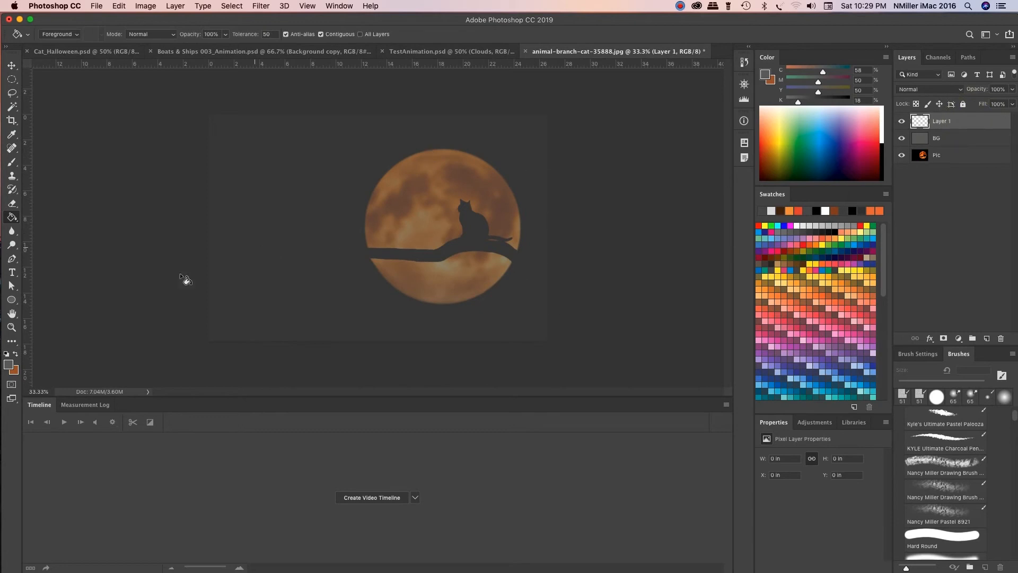
pyautogui.click(12, 300)
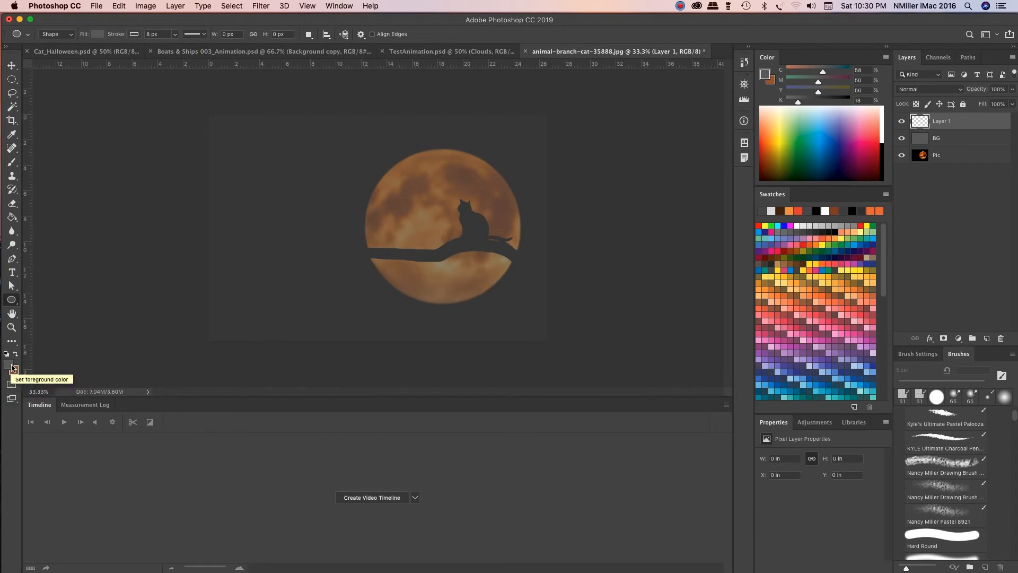
pyautogui.click(97, 35)
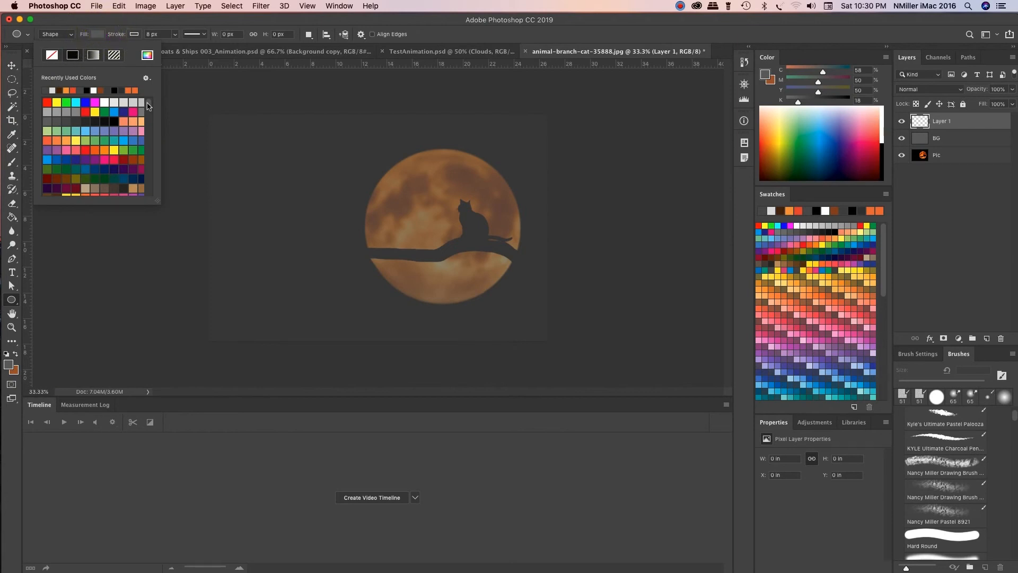
pyautogui.click(67, 139)
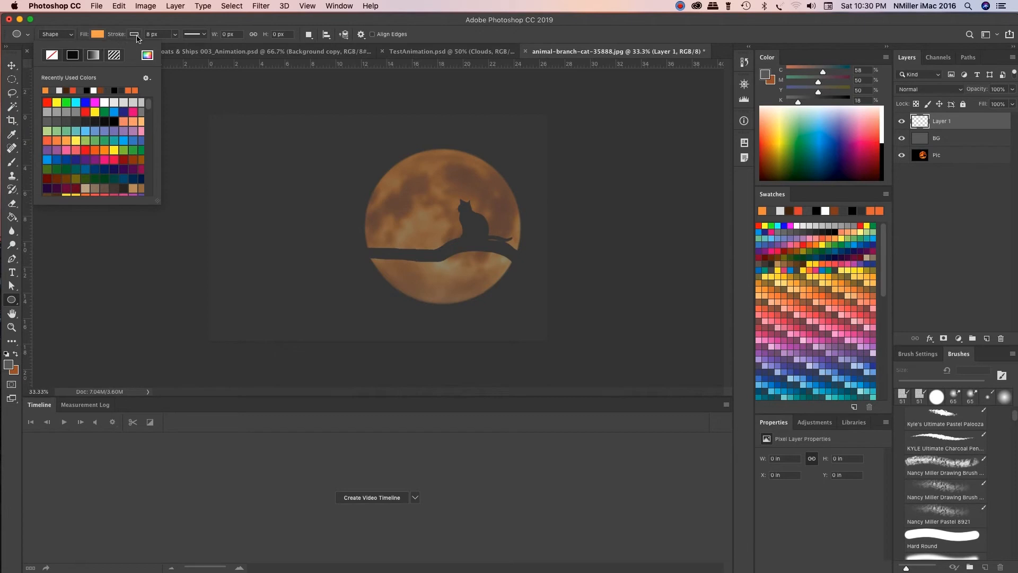
pyautogui.click(136, 36)
pyautogui.click(110, 57)
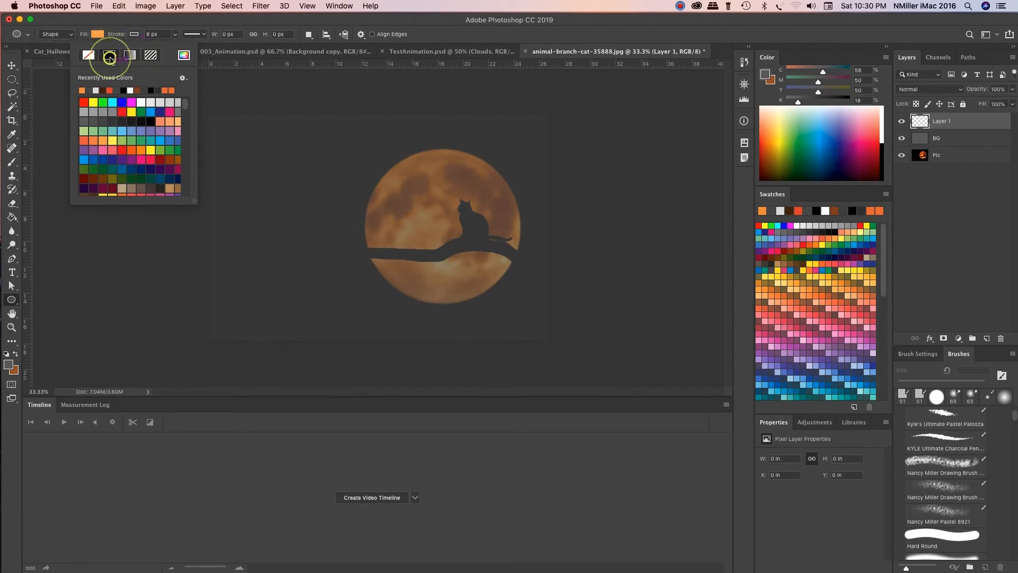
pyautogui.click(164, 34)
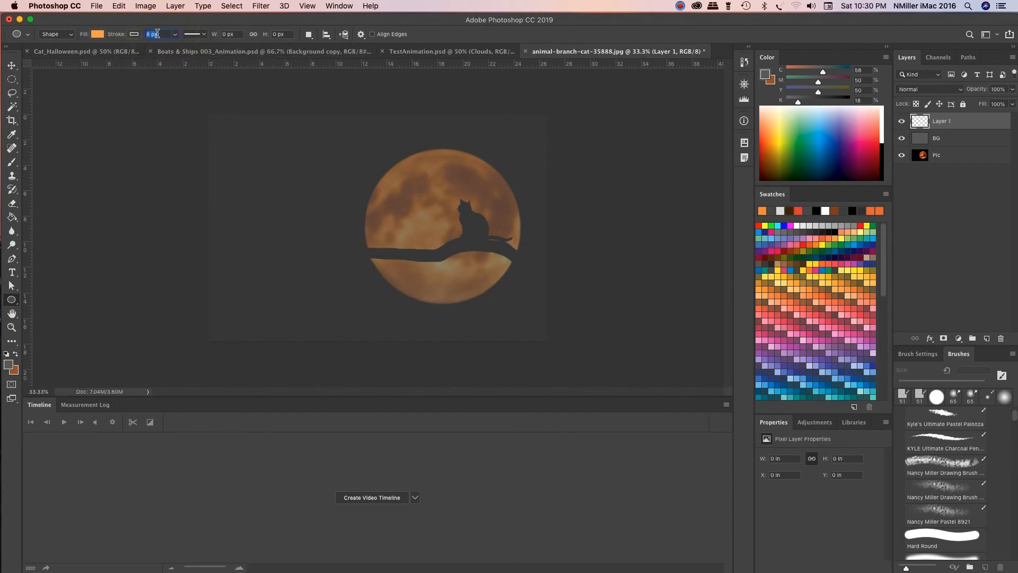
pyautogui.click(160, 33)
# Step: Draw an orange circle about 858 px in diameter, and move it over the moon in the photo
pyautogui.moveTo(371, 150); pyautogui.dragTo(446, 227)
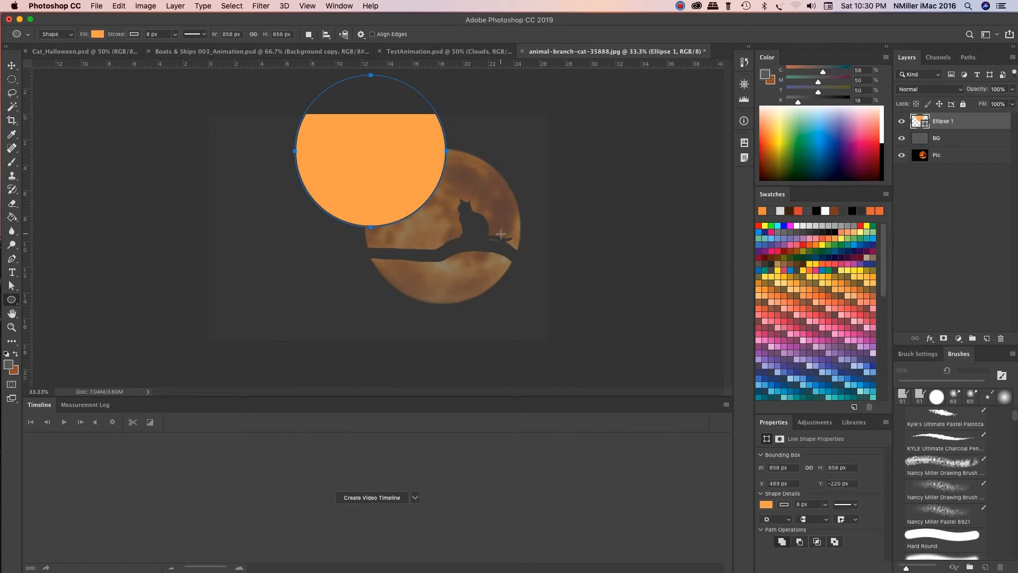
pyautogui.click(12, 66)
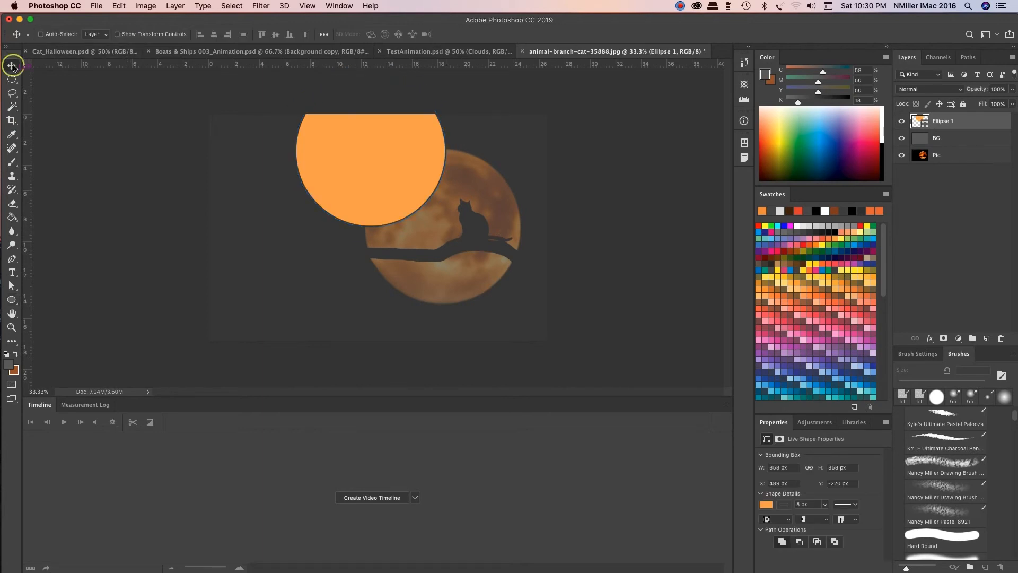
pyautogui.moveTo(352, 152); pyautogui.dragTo(424, 228)
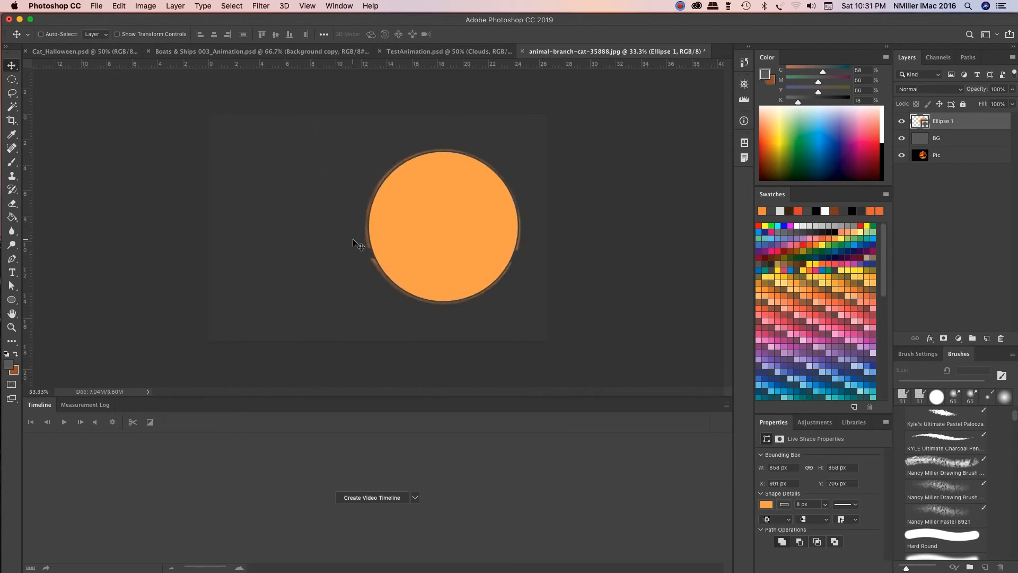
pyautogui.click(119, 5)
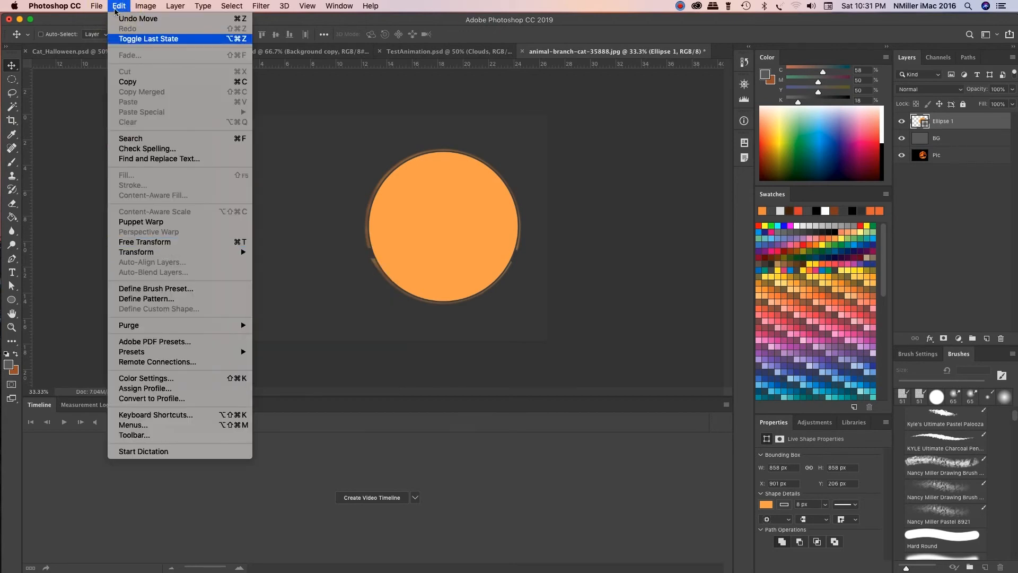
pyautogui.click(115, 4)
pyautogui.click(116, 6)
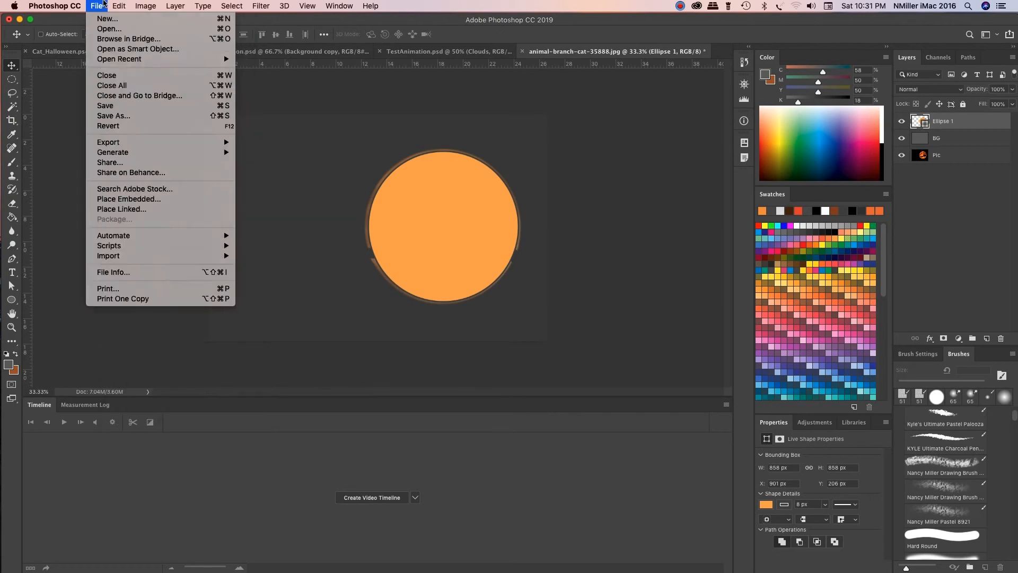
# Step: Enlarge the orange circle with Free Transform to about 891 by 885 px so it covers the photo's moon
pyautogui.click(120, 6)
pyautogui.press('super+t')
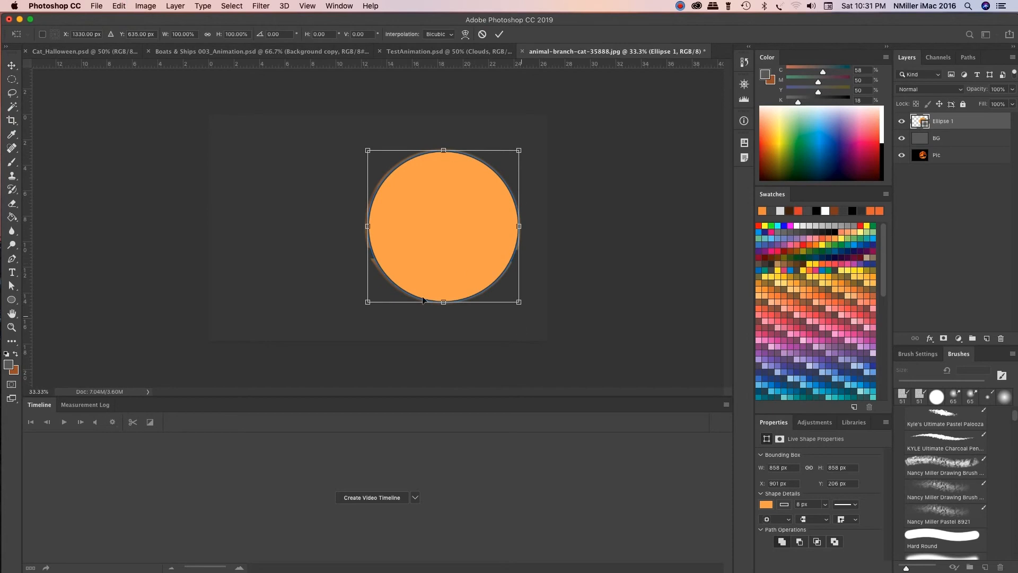
pyautogui.moveTo(365, 303); pyautogui.dragTo(362, 305)
pyautogui.moveTo(521, 150); pyautogui.dragTo(522, 148)
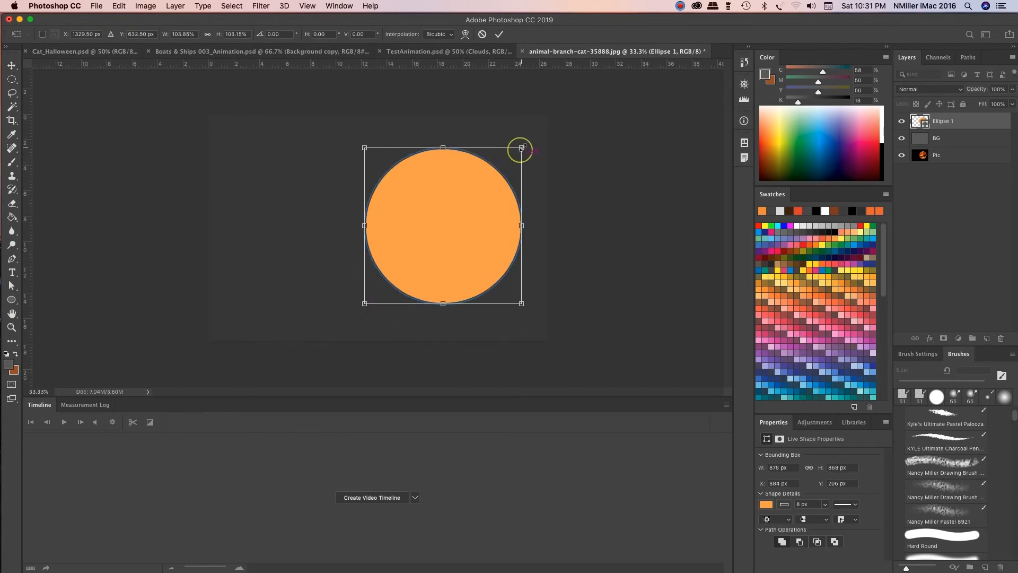
pyautogui.click(500, 34)
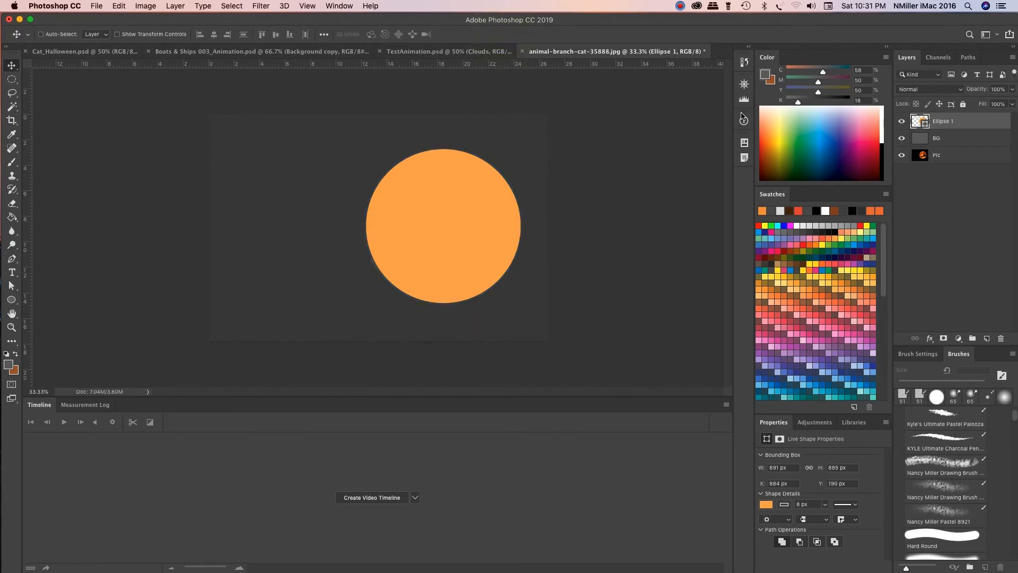
# Step: Rename the circle's layer as moon, and lower its opacity to 50%
pyautogui.doubleClick(946, 122)
pyautogui.write('moon')
pyautogui.click(954, 122)
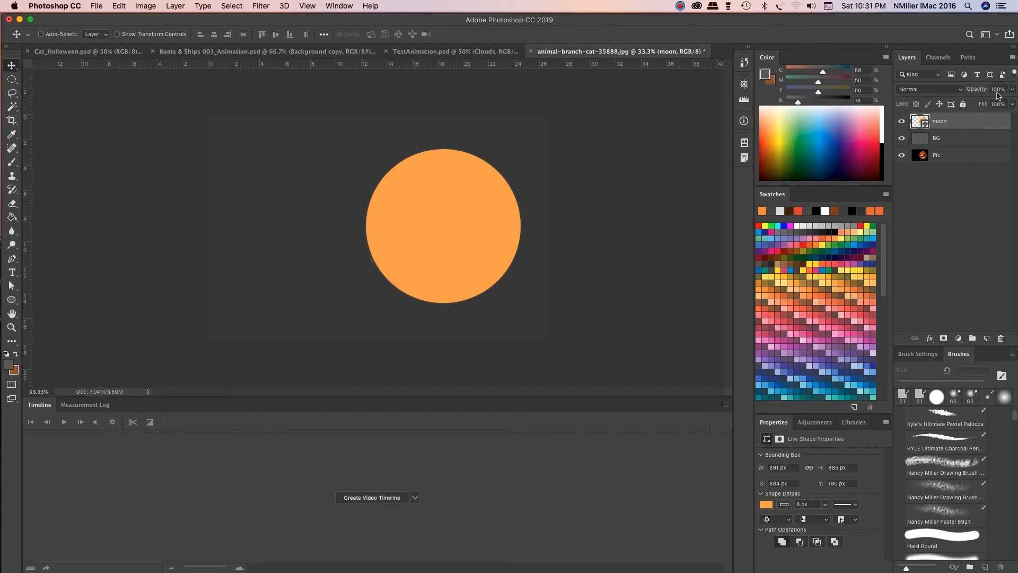
pyautogui.click(1012, 89)
pyautogui.moveTo(1011, 103); pyautogui.dragTo(987, 103)
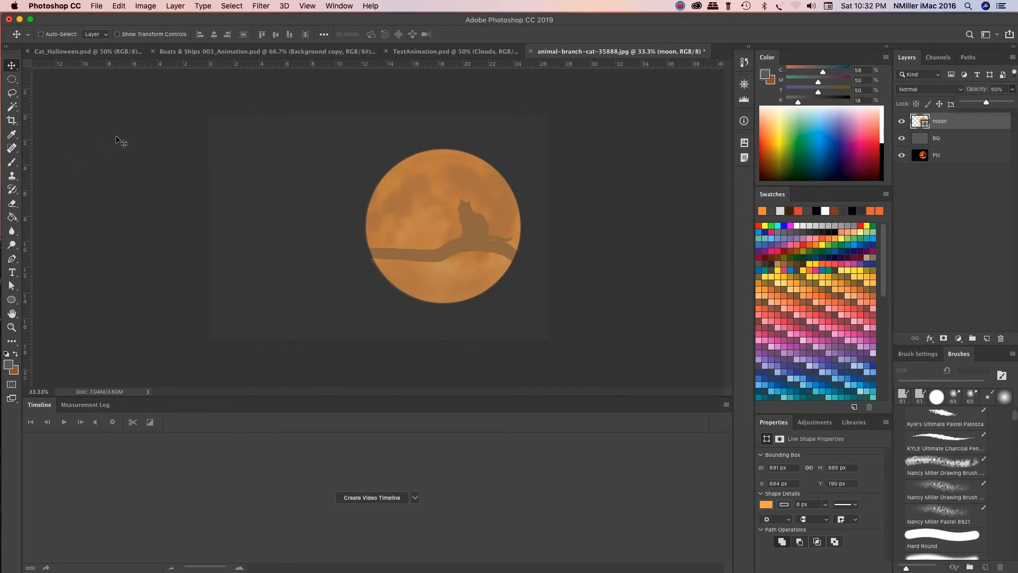
# Step: Deselect all layers, and switch to the Pen tool in Path mode
pyautogui.click(12, 258)
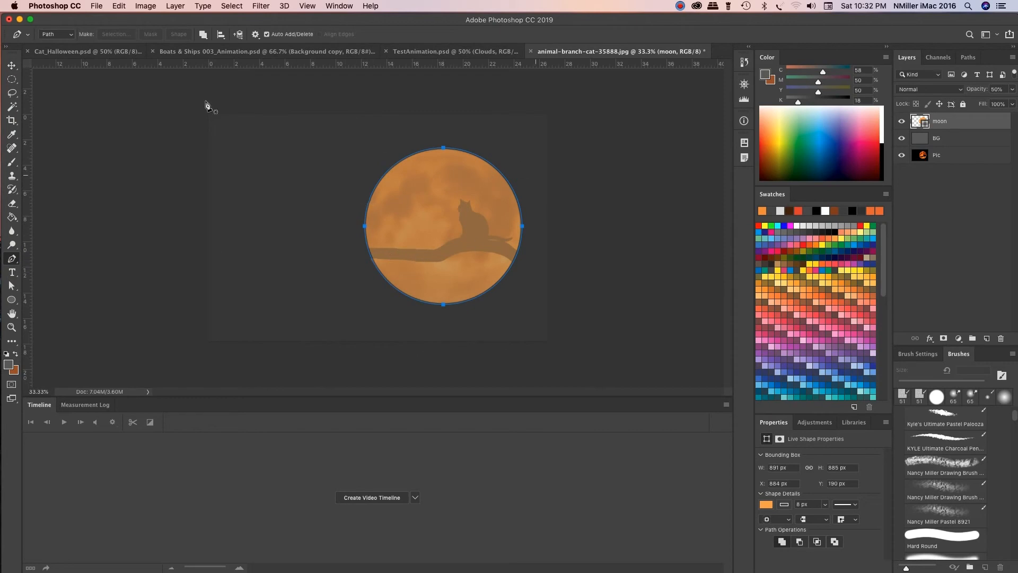
pyautogui.click(12, 64)
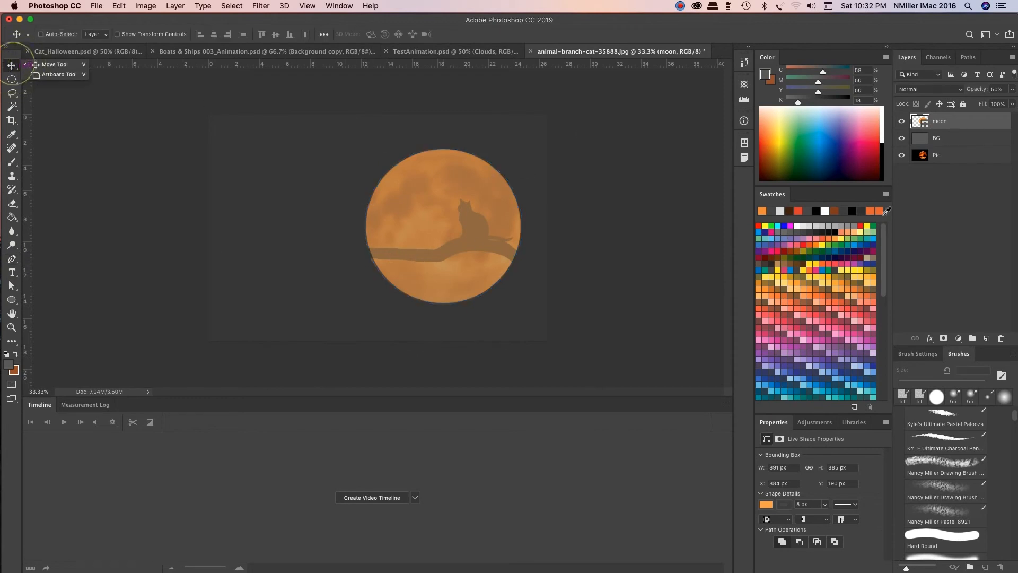
pyautogui.click(912, 235)
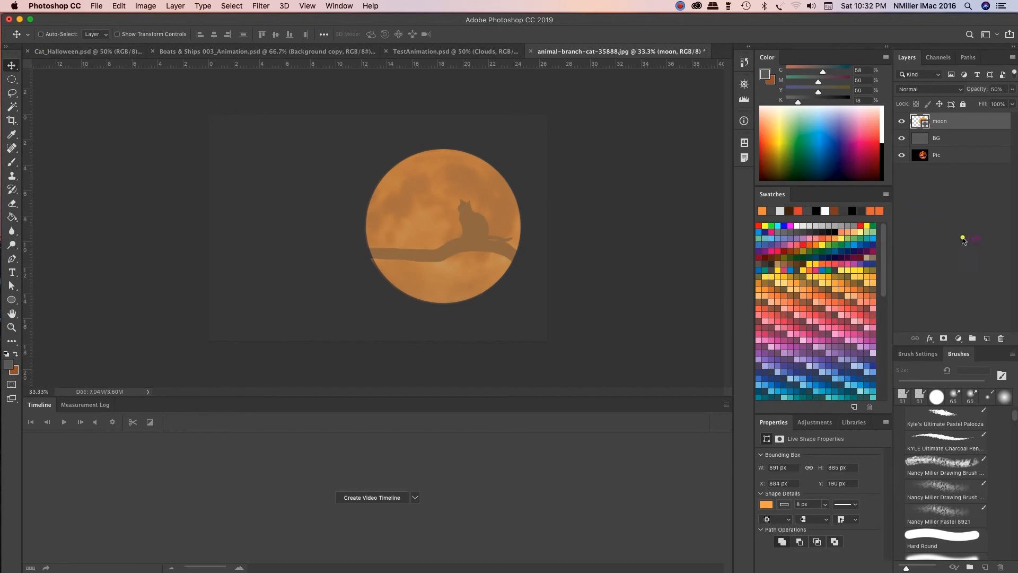
pyautogui.click(963, 237)
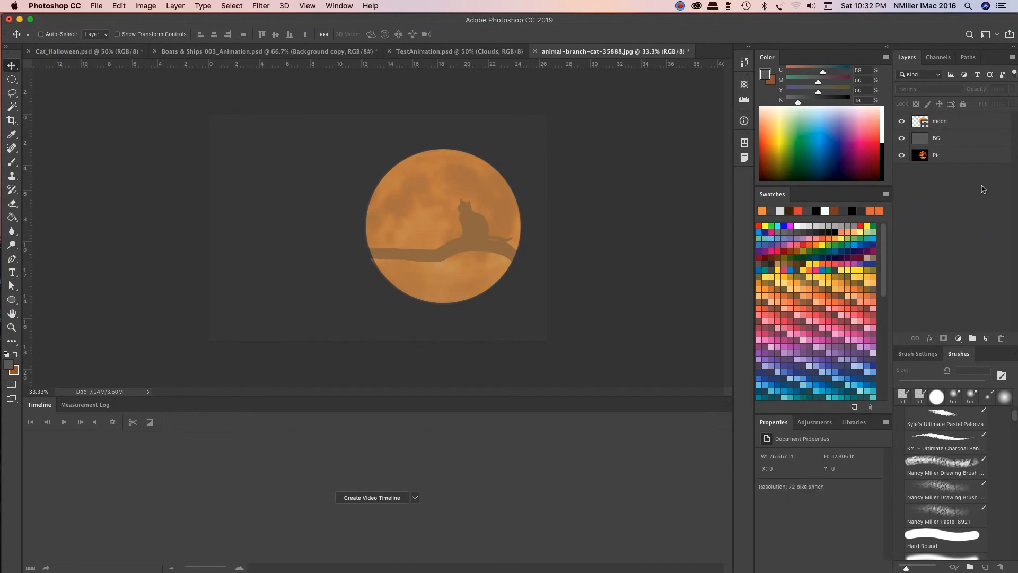
pyautogui.click(10, 260)
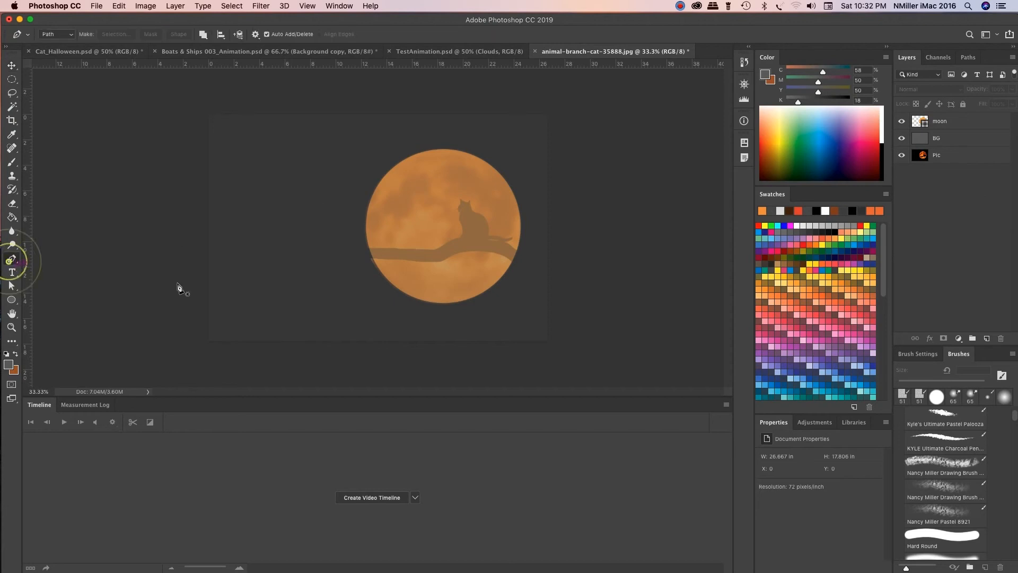
# Step: Trace the branch's underside with a path from beyond the canvas's left edge past its right edge, returning to the branch's upper edge
pyautogui.click(203, 271)
pyautogui.moveTo(321, 262); pyautogui.dragTo(328, 261)
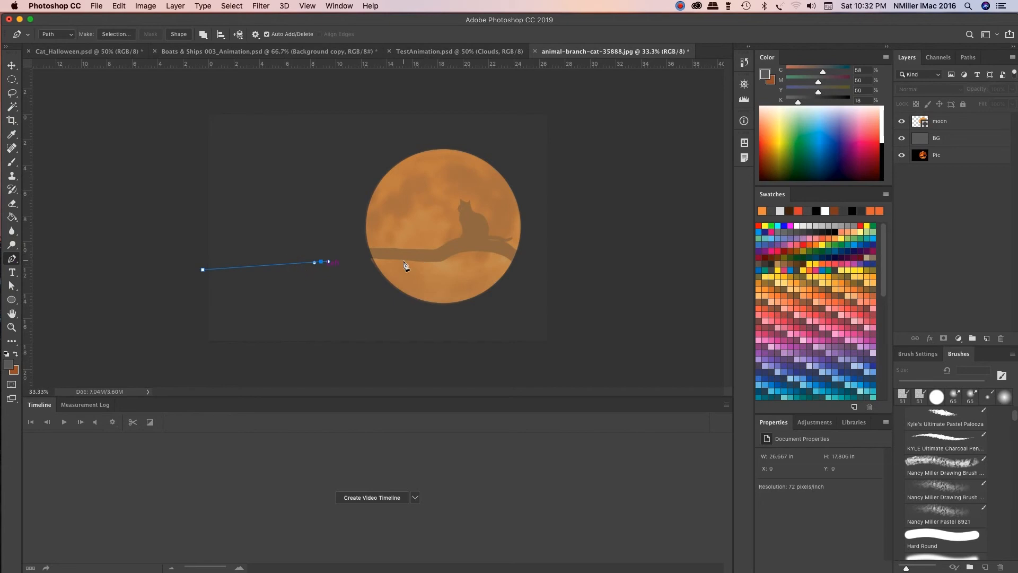
pyautogui.moveTo(405, 263); pyautogui.dragTo(411, 261)
pyautogui.click(439, 263)
pyautogui.moveTo(461, 252); pyautogui.dragTo(510, 257)
pyautogui.click(527, 273)
pyautogui.moveTo(557, 278); pyautogui.dragTo(516, 251)
pyautogui.click(512, 246)
# Step: Continue the path along the branch's top and around the cat's tail to the base of its back
pyautogui.press('super+equal')
pyautogui.press('super+equal')
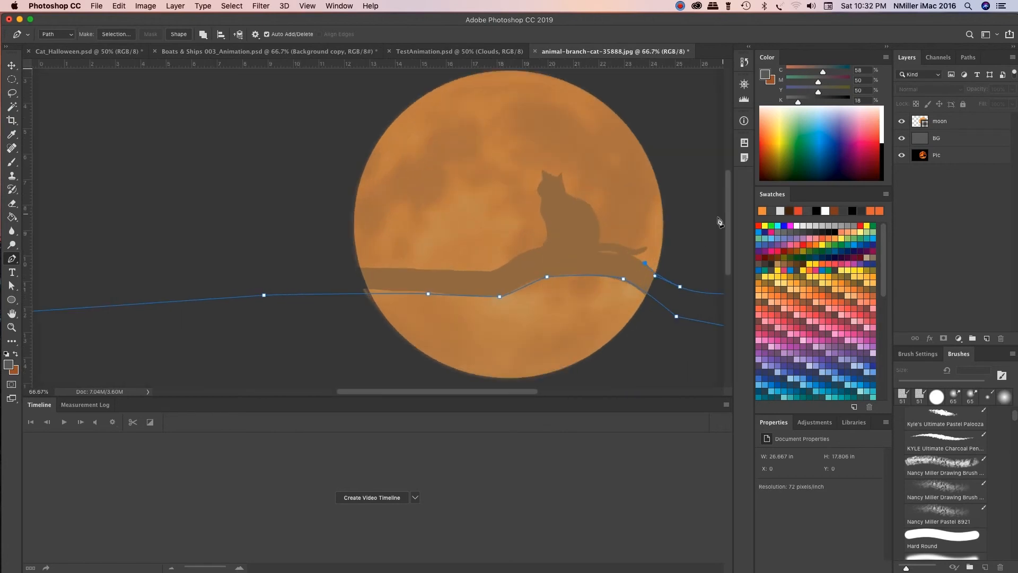
pyautogui.moveTo(632, 258); pyautogui.dragTo(598, 256)
pyautogui.click(613, 249)
pyautogui.click(614, 250)
pyautogui.click(627, 253)
pyautogui.click(646, 249)
pyautogui.click(628, 245)
pyautogui.click(610, 243)
pyautogui.click(597, 241)
# Step: Continue the path up the cat's back, around its head and ears, and down its chest
pyautogui.moveTo(597, 218); pyautogui.dragTo(594, 208)
pyautogui.click(595, 212)
pyautogui.click(589, 203)
pyautogui.click(569, 197)
pyautogui.click(564, 182)
pyautogui.click(561, 172)
pyautogui.click(550, 177)
pyautogui.click(544, 170)
pyautogui.click(544, 180)
pyautogui.click(539, 189)
pyautogui.click(543, 198)
pyautogui.click(544, 215)
pyautogui.click(546, 241)
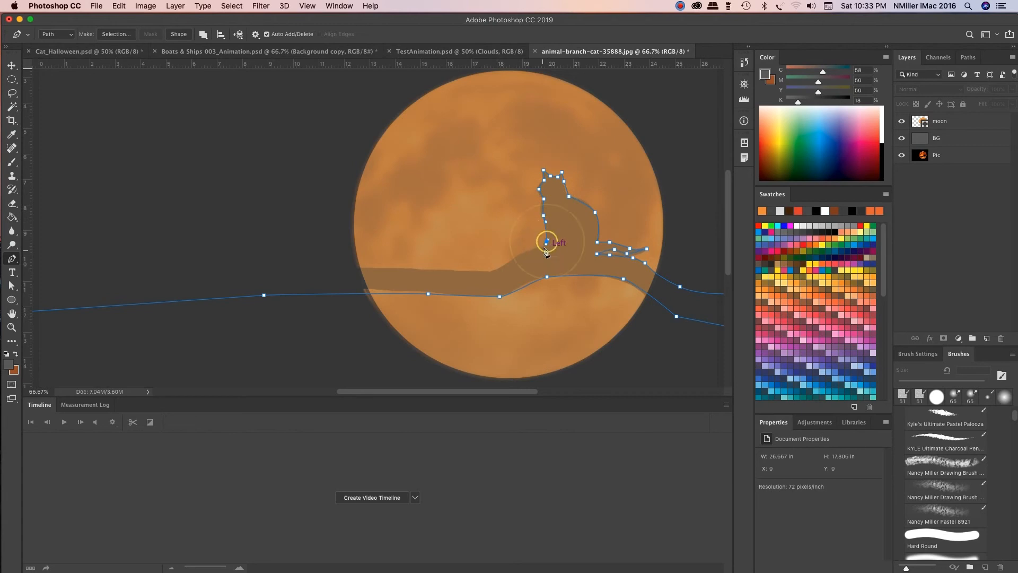
# Step: Trace the branch's upper edge from the cat's feet to beyond the canvas's left edge, and close the path at its starting point
pyautogui.click(543, 248)
pyautogui.click(527, 253)
pyautogui.click(492, 273)
pyautogui.moveTo(353, 268); pyautogui.dragTo(316, 268)
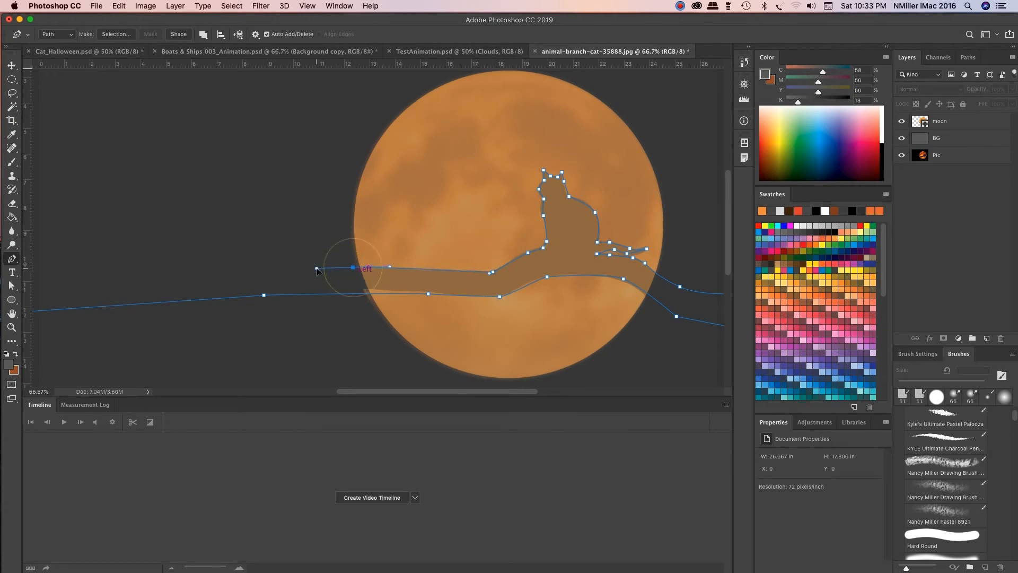
pyautogui.press('super+minus')
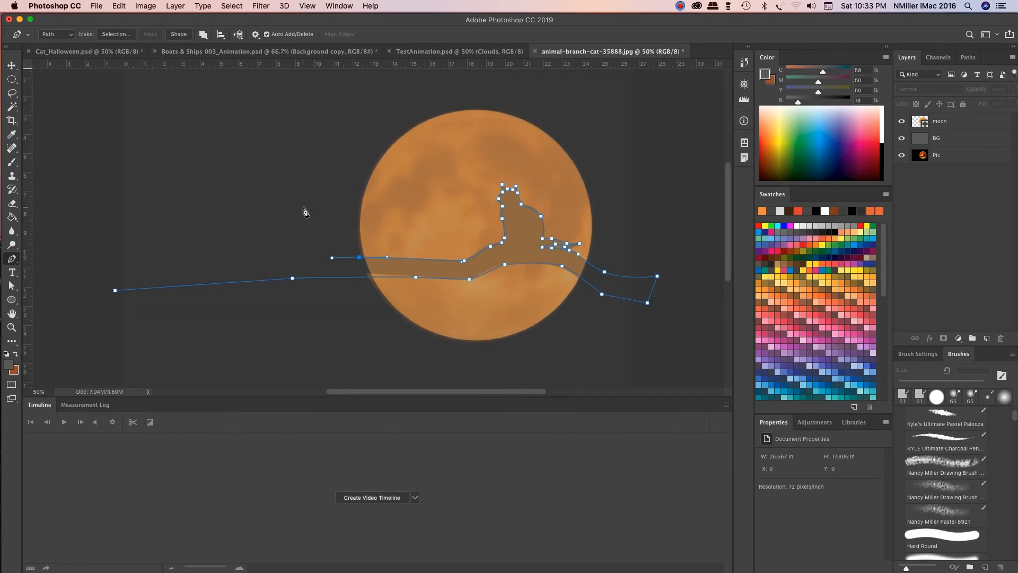
pyautogui.click(114, 268)
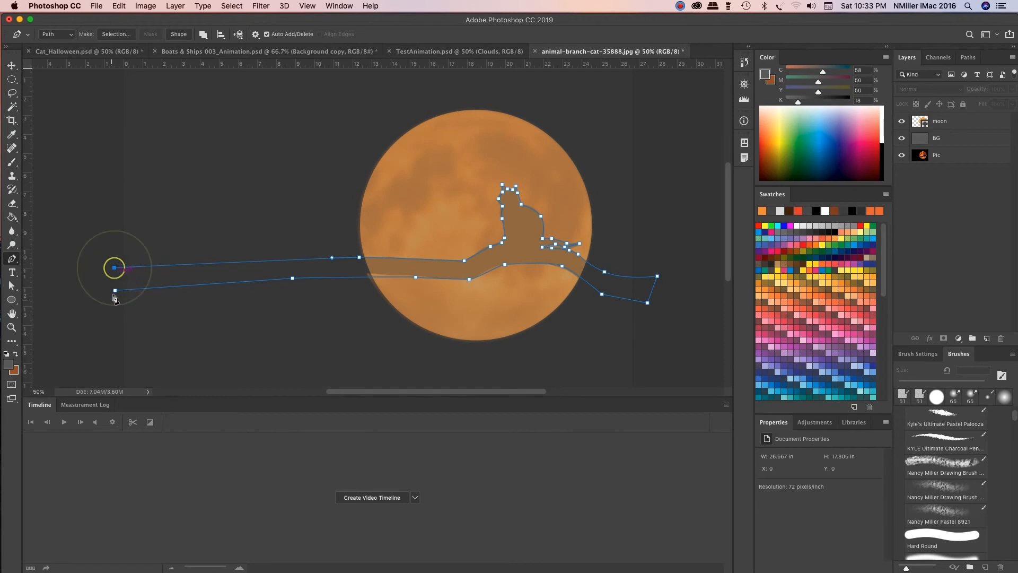
pyautogui.click(115, 290)
# Step: Save the finished work path under the name cat
pyautogui.press('super+minus')
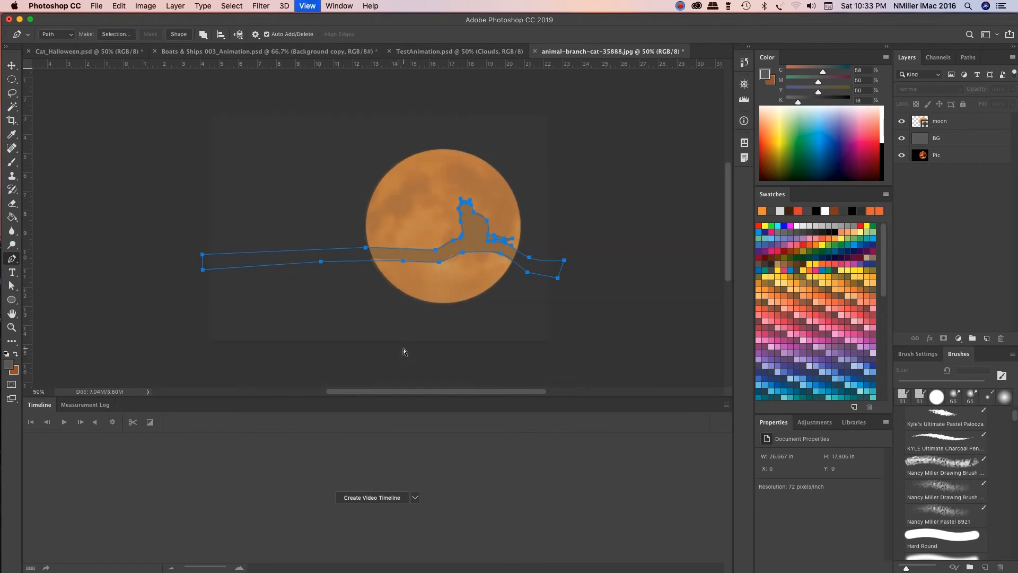
pyautogui.press('super+plus')
pyautogui.press('super+minus')
pyautogui.press('super+plus')
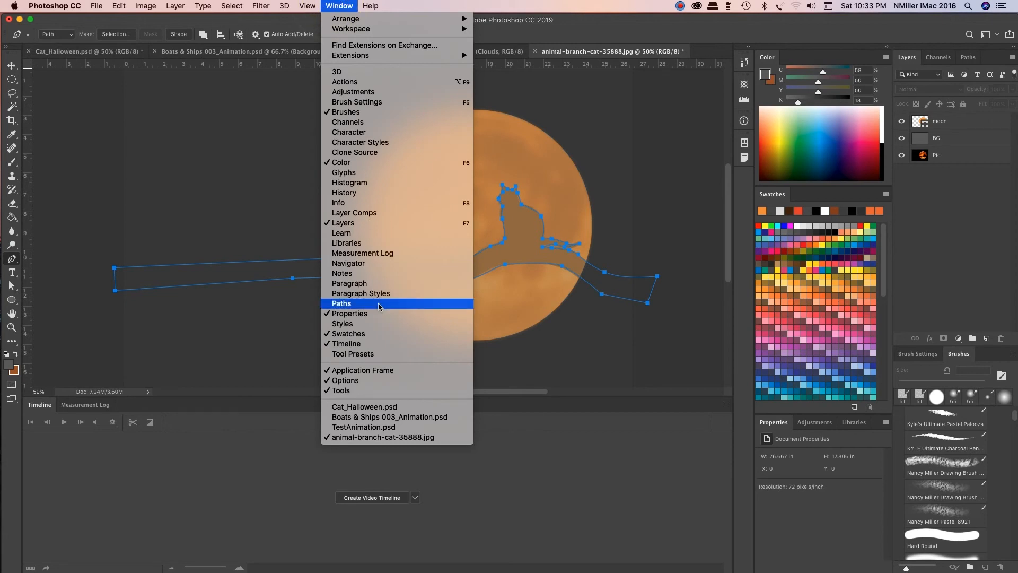
pyautogui.click(346, 6)
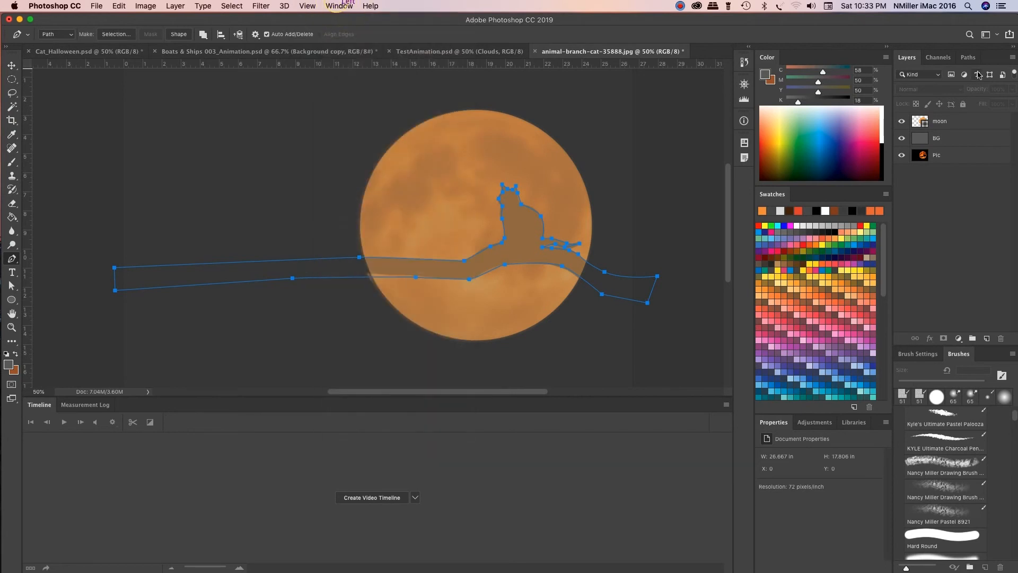
pyautogui.click(968, 57)
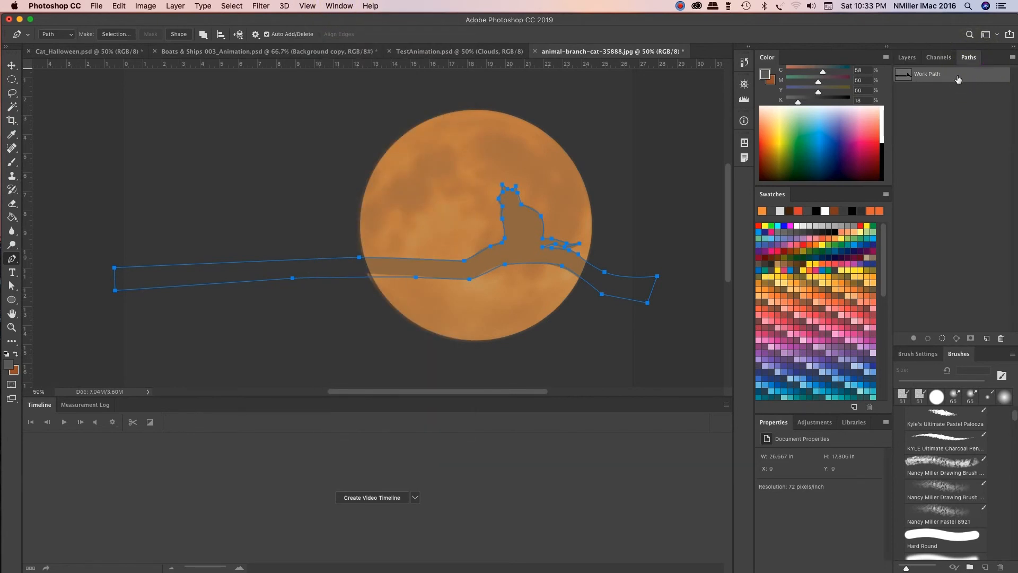
pyautogui.doubleClick(958, 78)
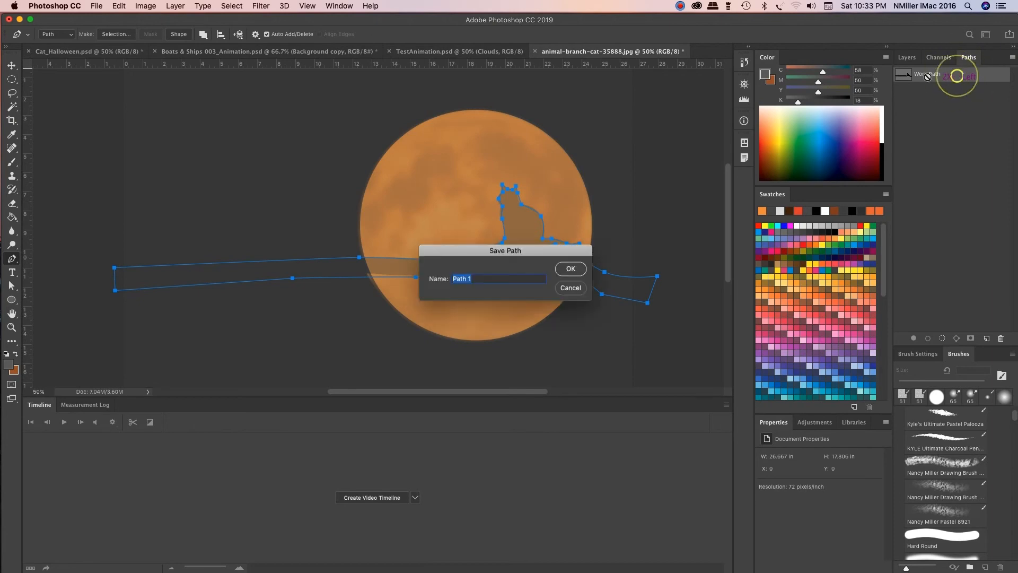
pyautogui.write('cat')
pyautogui.press('Return')
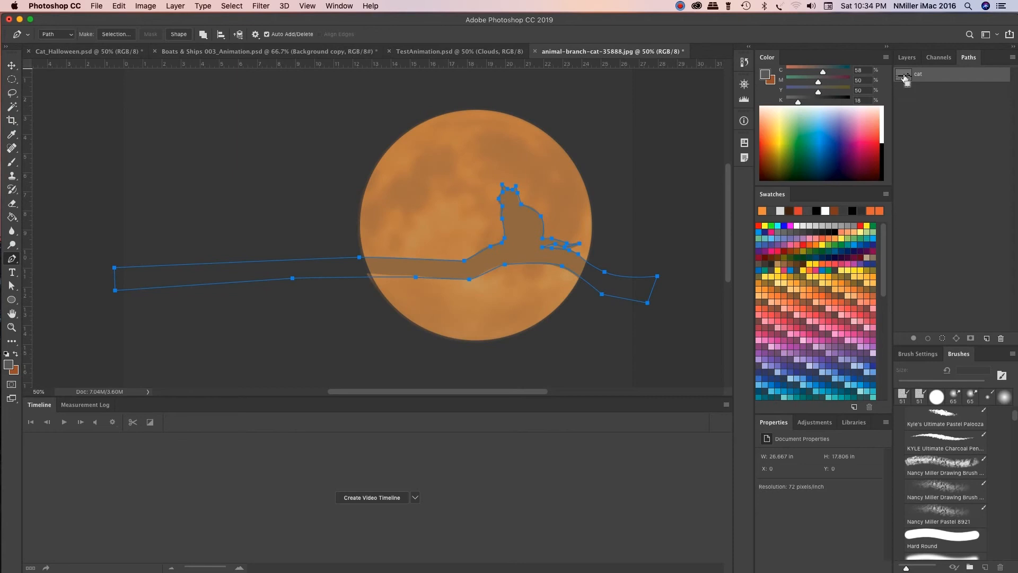
# Step: Load the cat path as a selection, and add a new layer named cat above the moon layer
pyautogui.keyDown('super'); pyautogui.click(905, 77); pyautogui.keyUp('super')
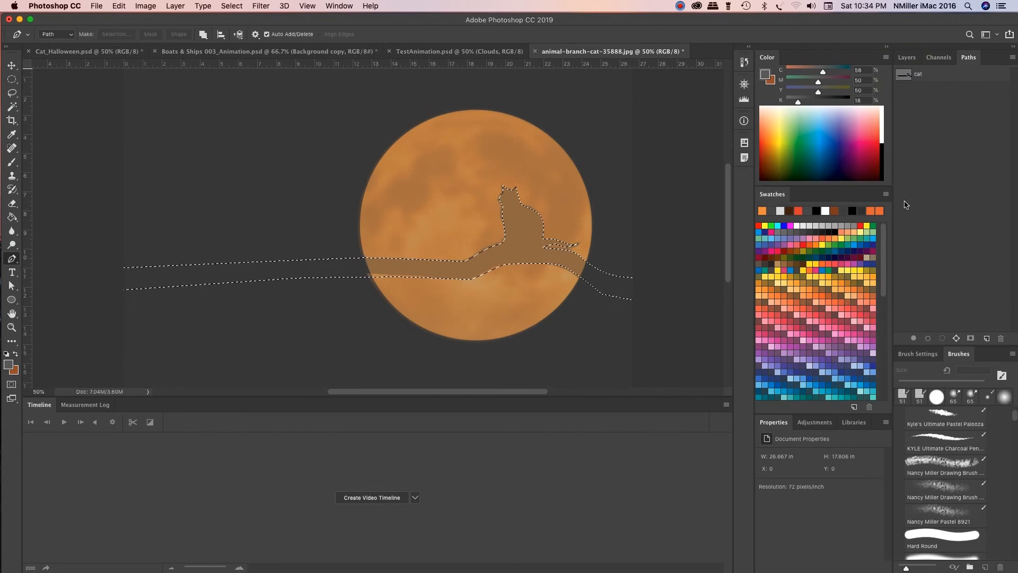
pyautogui.click(907, 58)
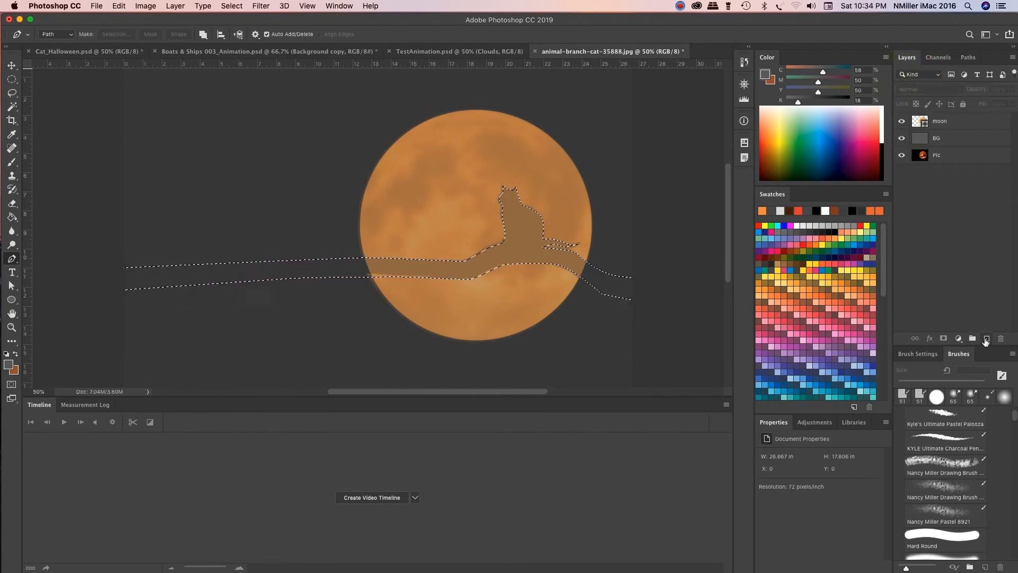
pyautogui.click(986, 339)
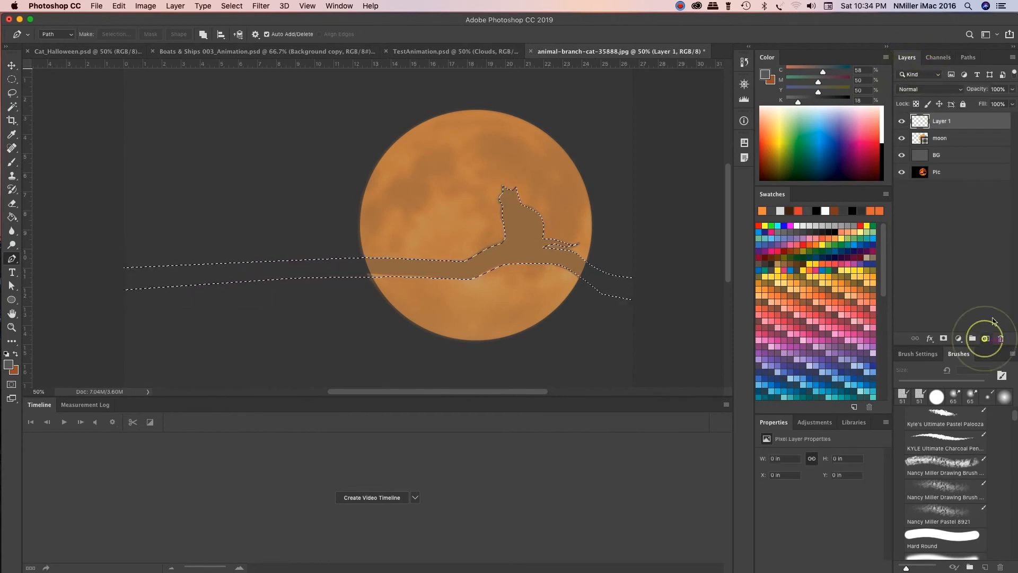
pyautogui.doubleClick(941, 121)
pyautogui.write('cat')
pyautogui.press('Return')
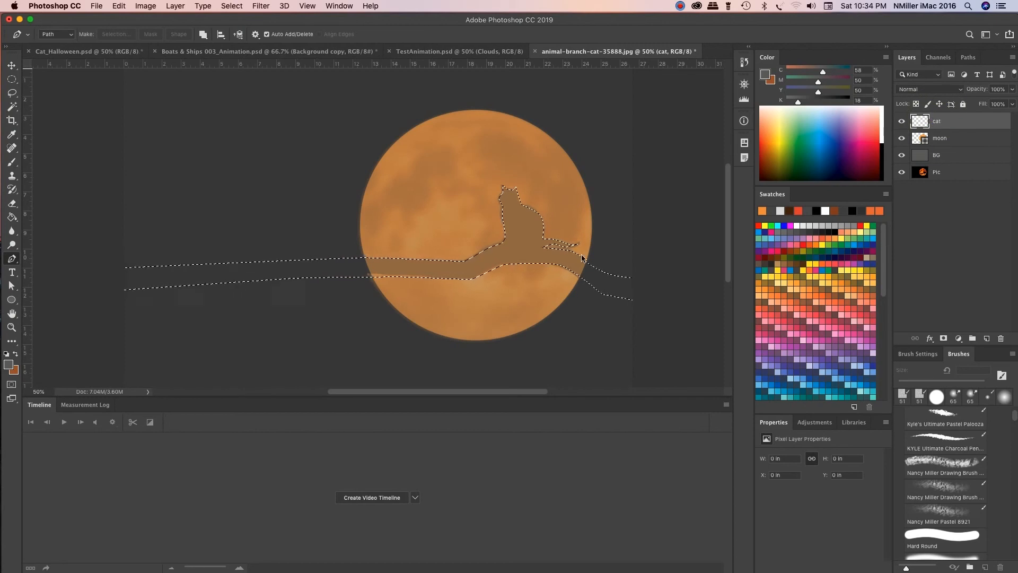
# Step: Fill the cat and branch selection with dark brown #5f380e using the Paint Bucket, and deselect it
pyautogui.click(11, 217)
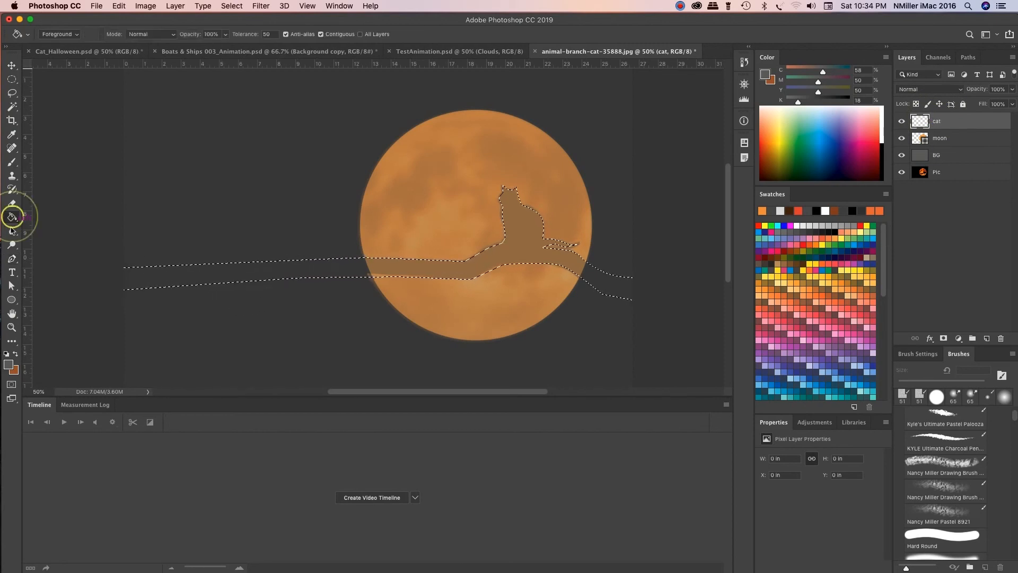
pyautogui.click(8, 366)
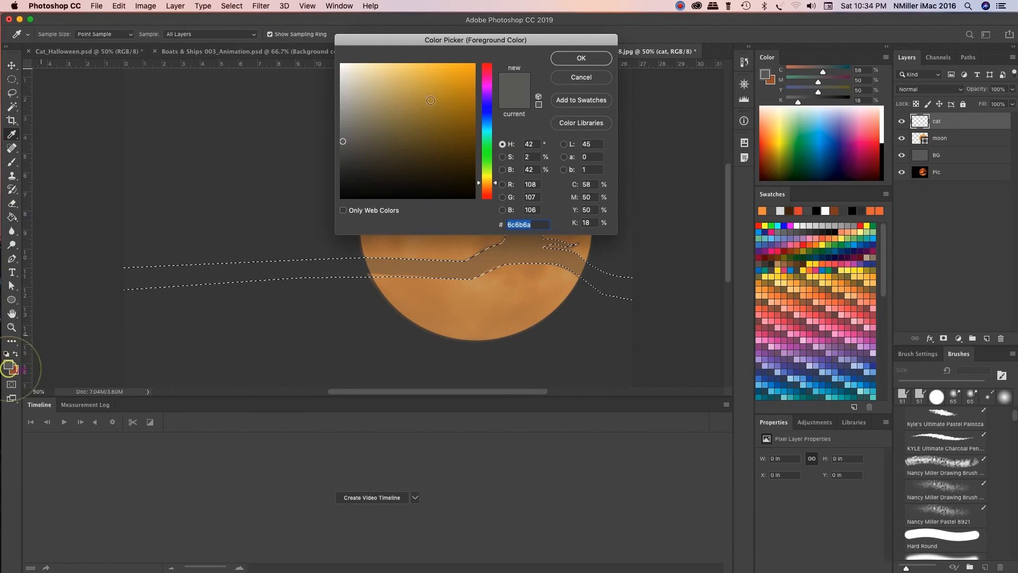
pyautogui.moveTo(496, 184); pyautogui.dragTo(495, 186)
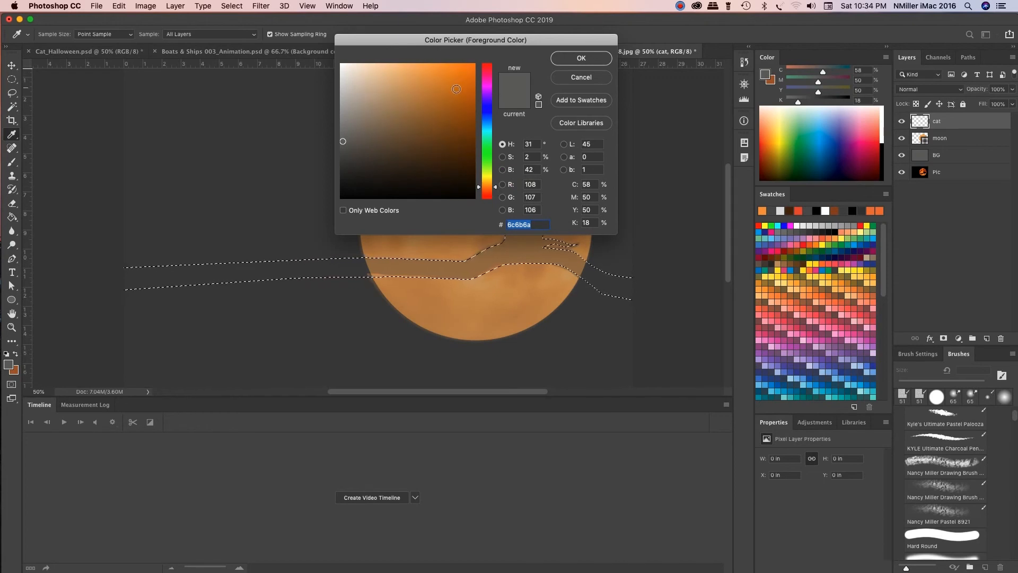
pyautogui.click(456, 148)
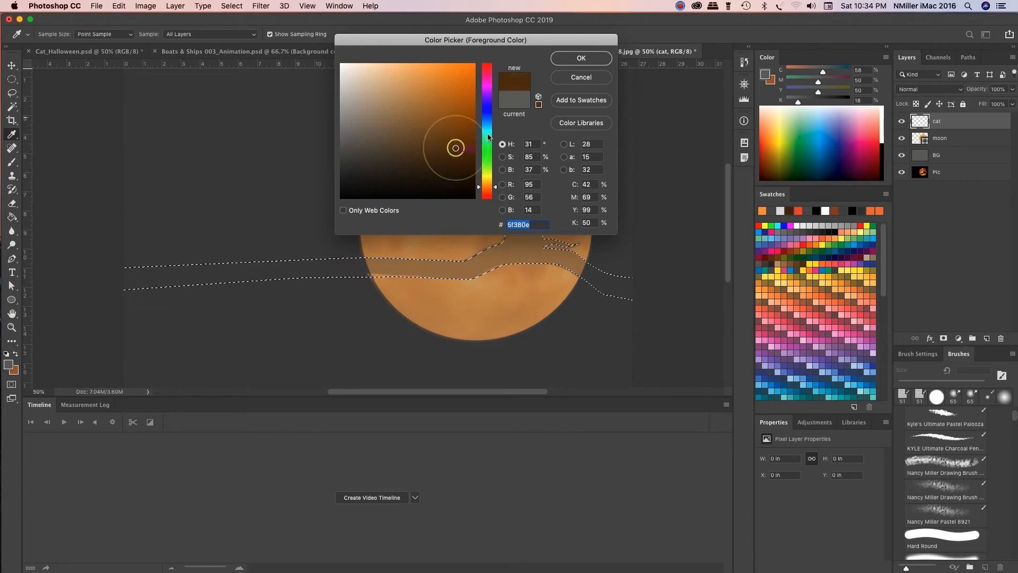
pyautogui.click(580, 58)
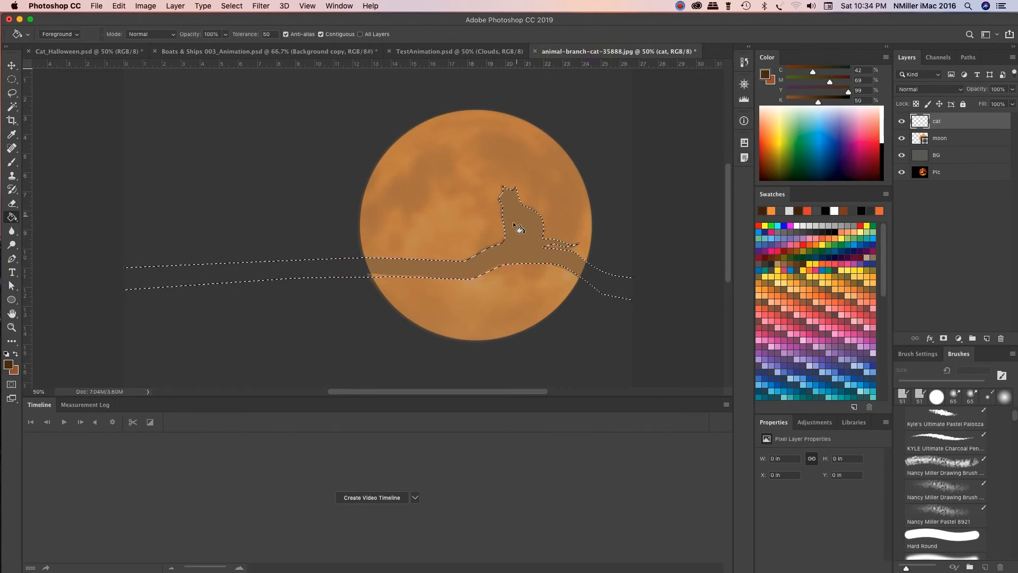
pyautogui.click(519, 238)
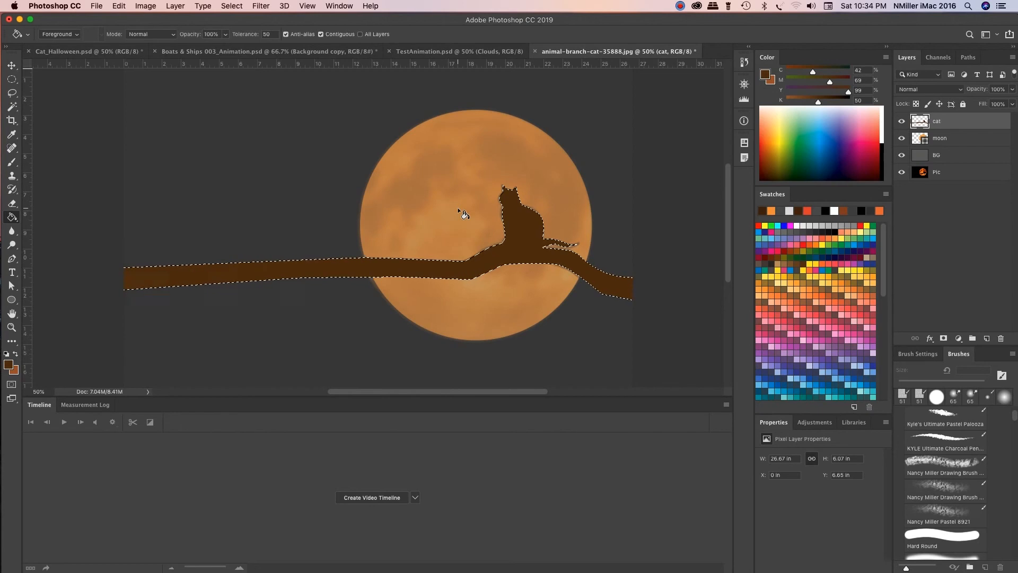
pyautogui.press('super+d')
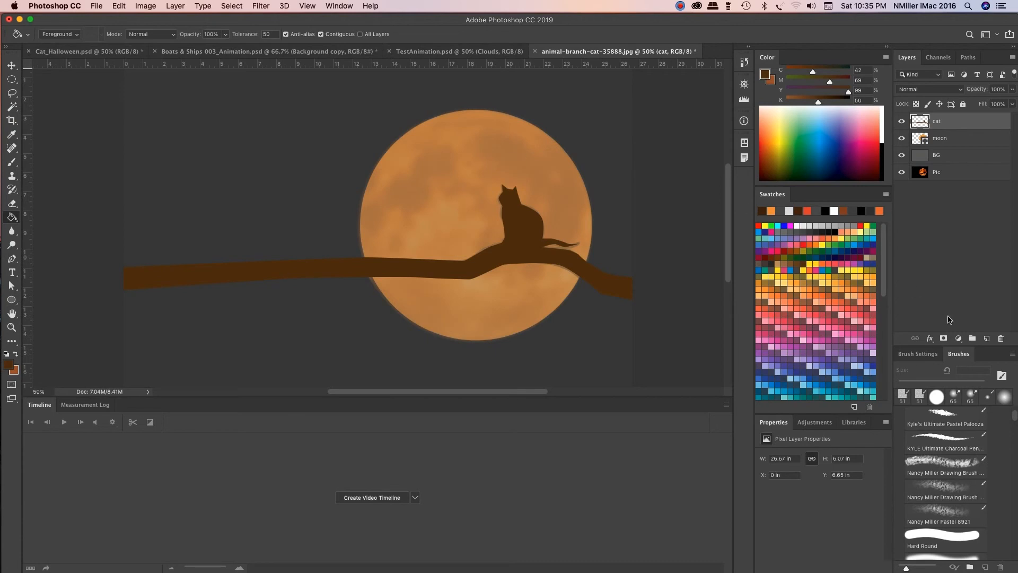
# Step: Add a new layer named clouds above the cat layer
pyautogui.click(985, 337)
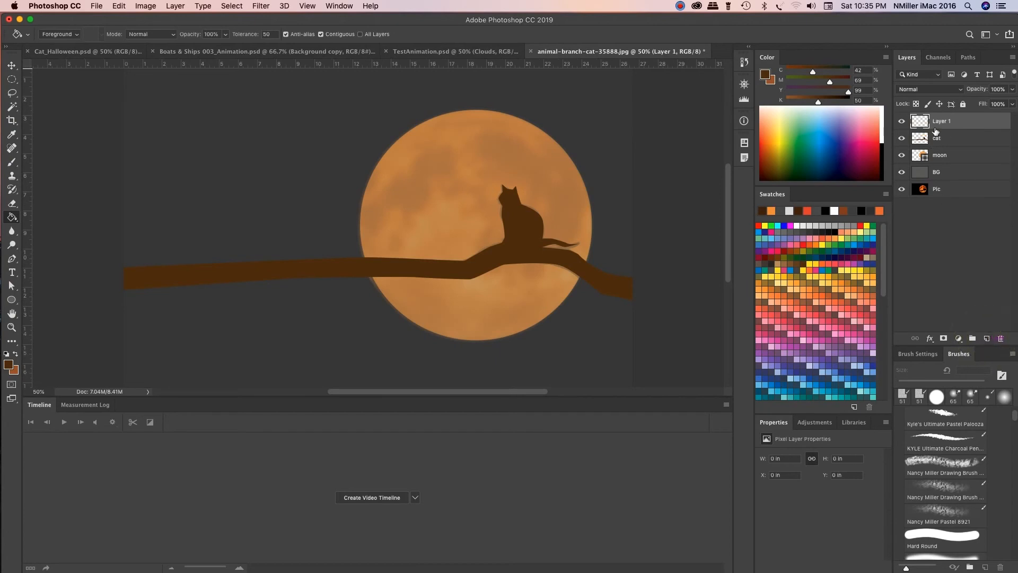
pyautogui.doubleClick(940, 121)
pyautogui.write('clouds')
pyautogui.press('Return')
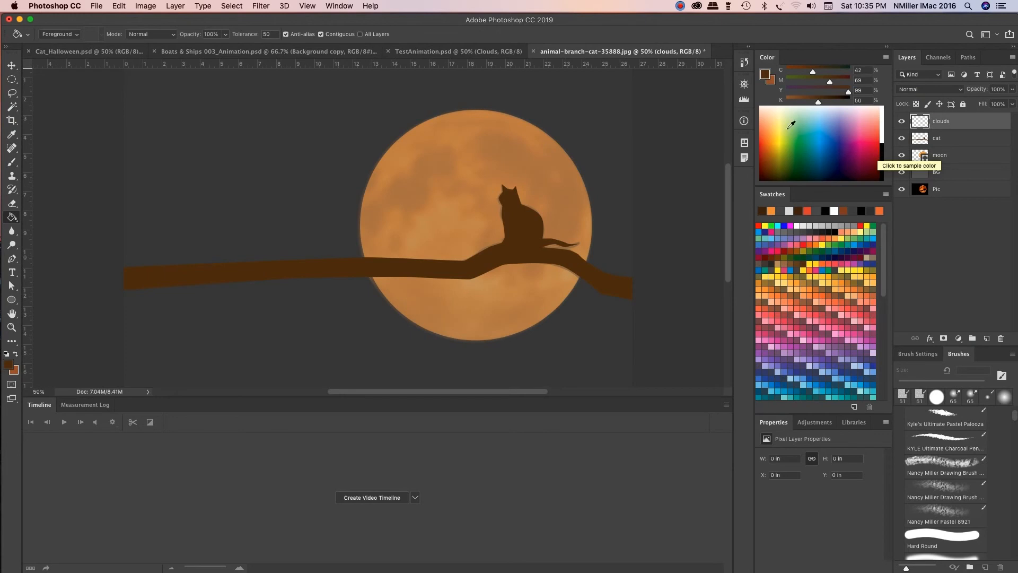
# Step: Activate the Brush tool with the textured Drawing Brush 8919 pastel preset for painting on the clouds layer
pyautogui.click(337, 7)
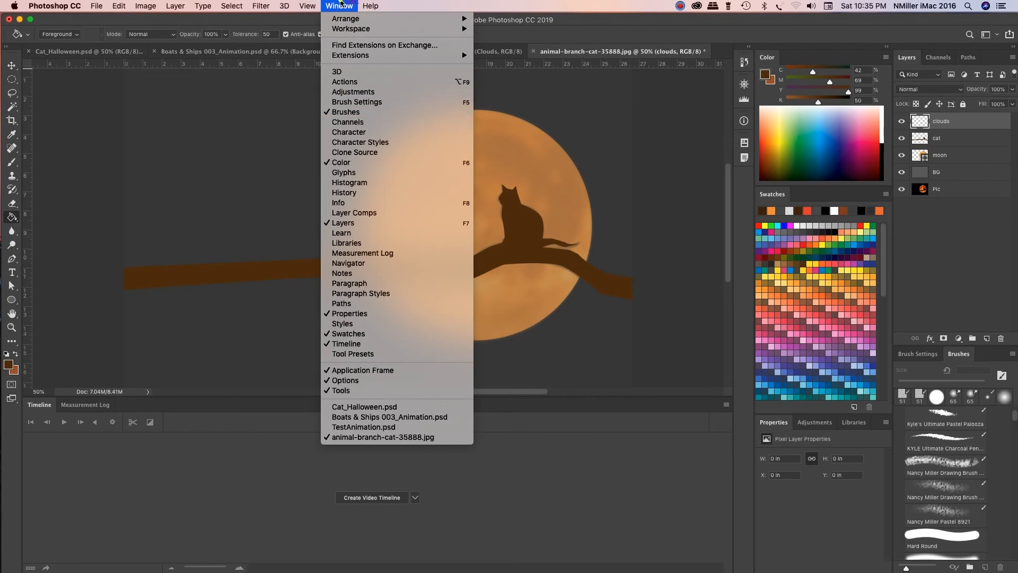
pyautogui.click(339, 6)
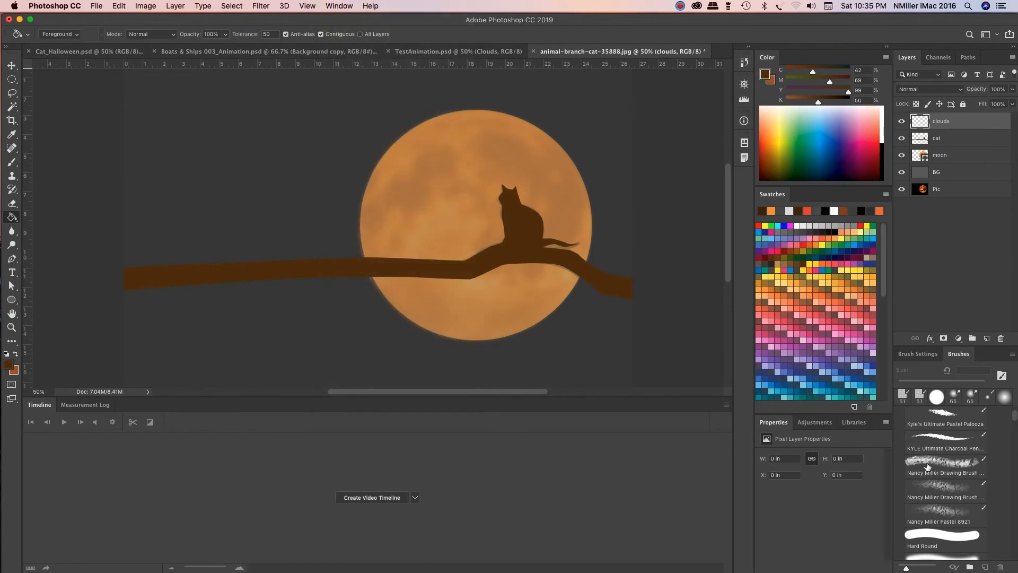
pyautogui.press('b')
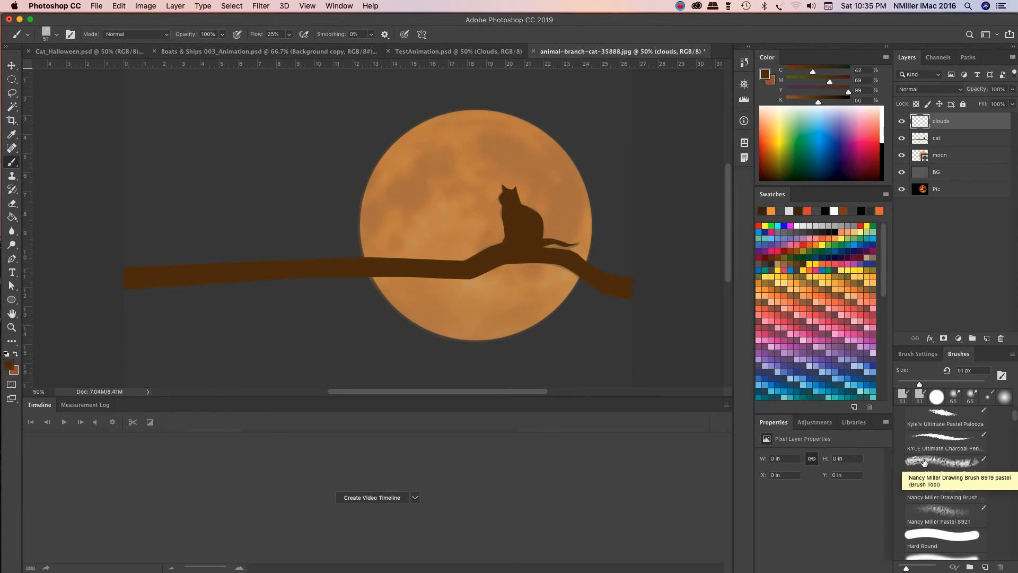
pyautogui.press('g')
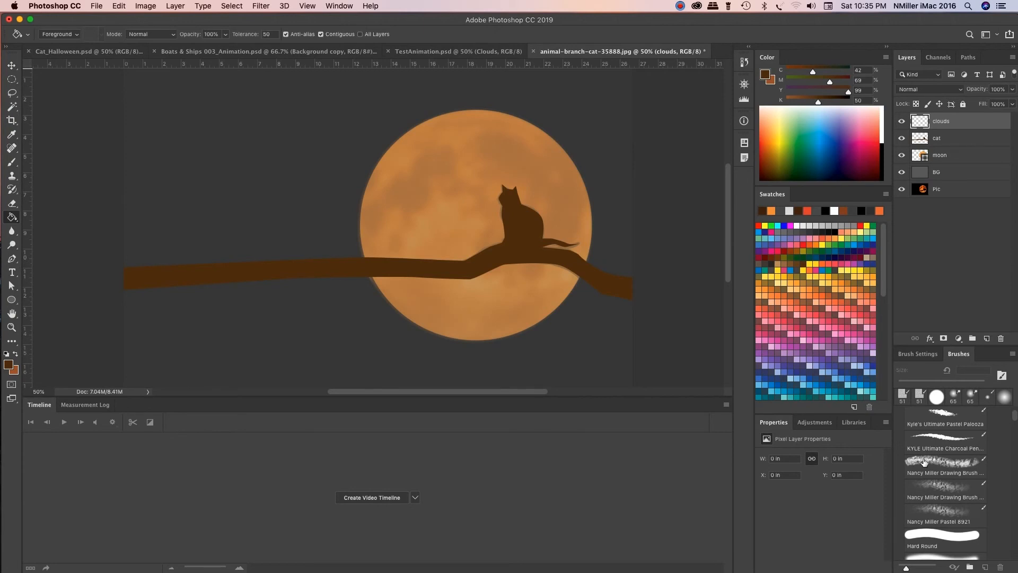
pyautogui.click(923, 462)
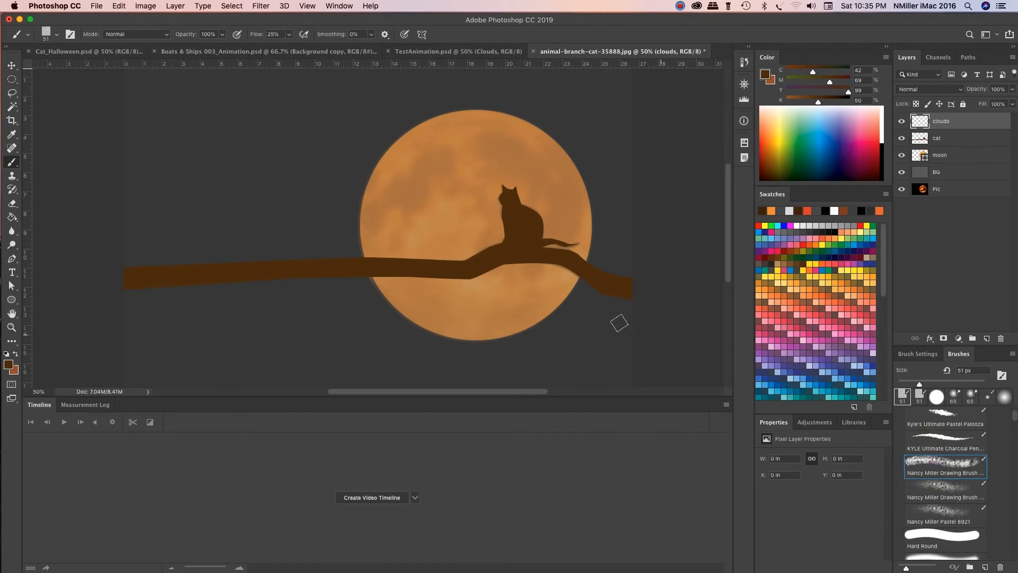
pyautogui.click(339, 7)
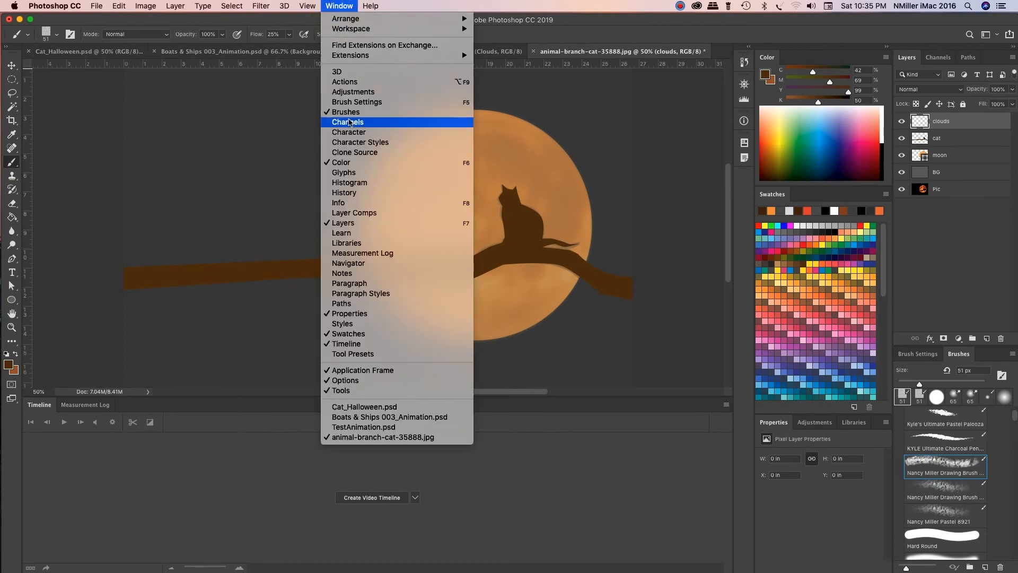
pyautogui.click(340, 6)
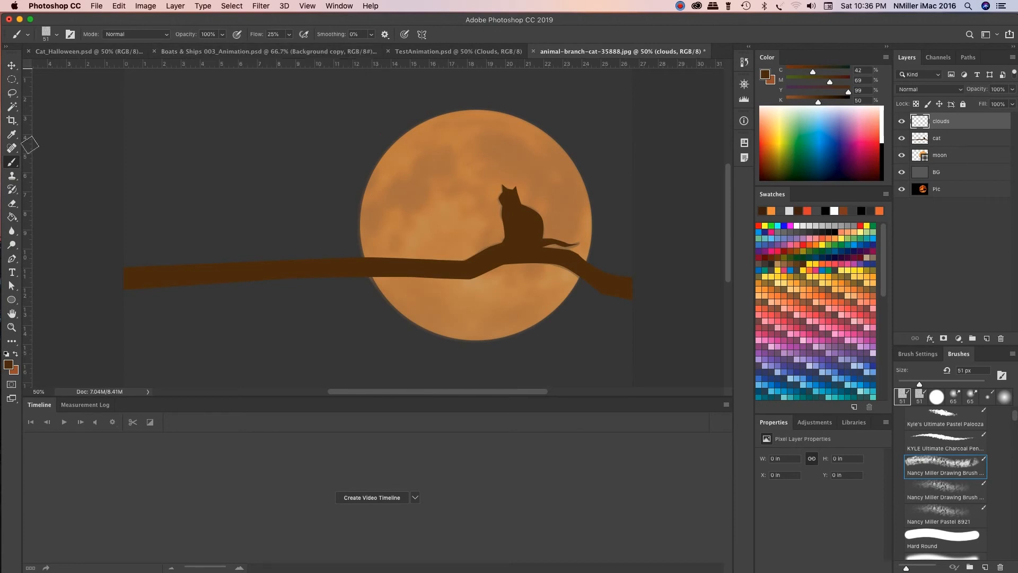
# Step: Set the foreground color to near-white #f0f0f0 and return to the Brush tool
pyautogui.click(7, 365)
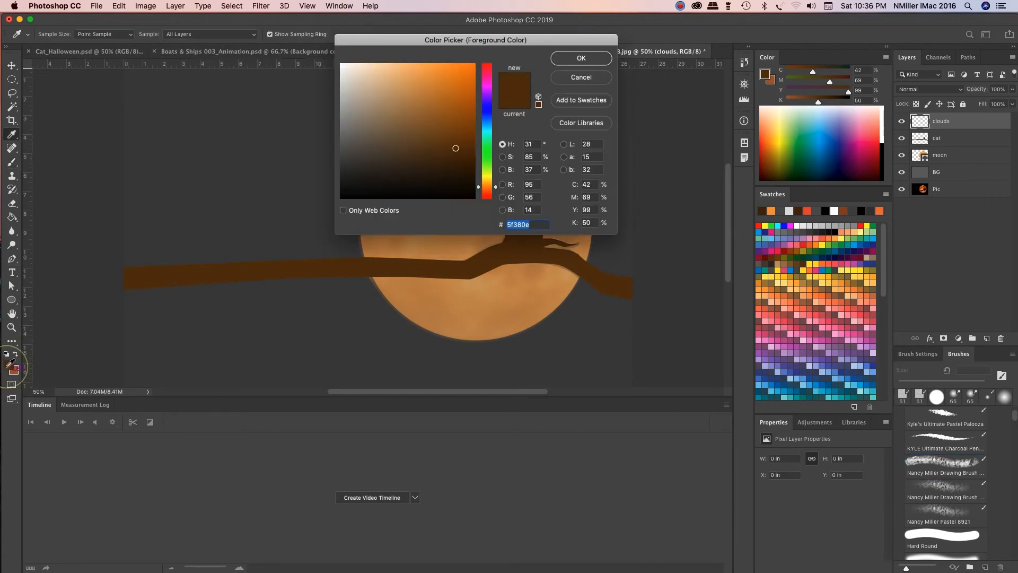
pyautogui.moveTo(366, 101); pyautogui.dragTo(340, 71)
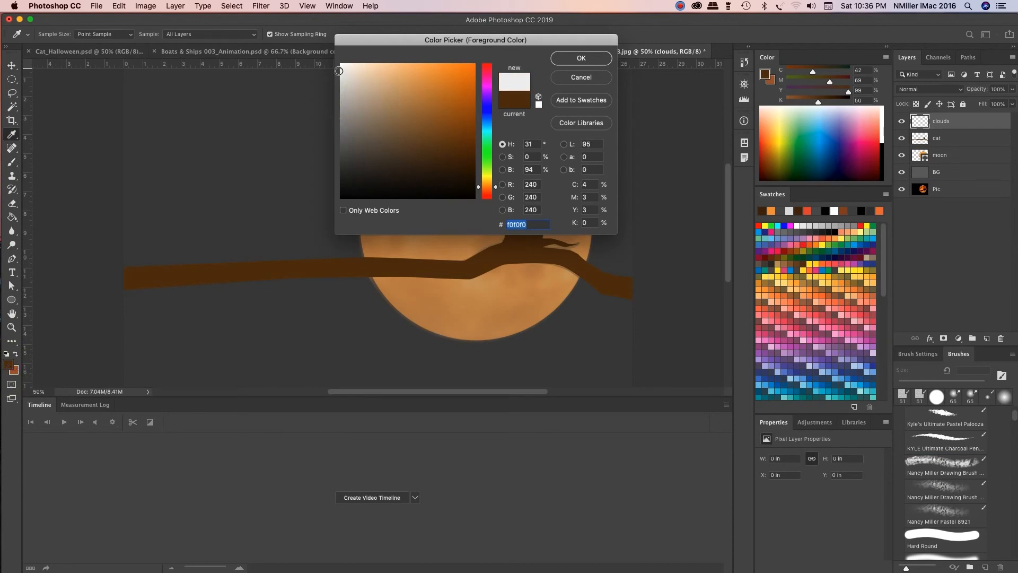
pyautogui.click(581, 58)
pyautogui.press('b')
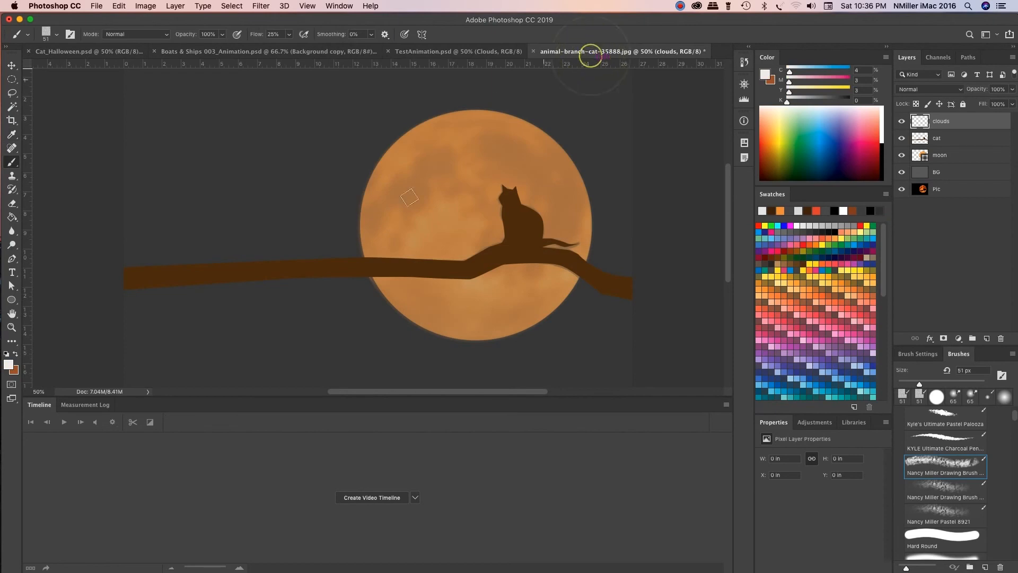
# Step: Paint three near-white clouds on the clouds layer: across the moon's upper-left edge, its upper-right edge, and below the branch at its lower-left edge
pyautogui.moveTo(387, 163)
pyautogui.mouseDown()
pyautogui.moveTo(331, 169)
pyautogui.moveTo(387, 171)
pyautogui.moveTo(304, 168)
pyautogui.moveTo(367, 157)
pyautogui.moveTo(352, 156)
pyautogui.moveTo(291, 166)
pyautogui.moveTo(403, 166)
pyautogui.moveTo(291, 171)
pyautogui.moveTo(367, 153)
pyautogui.mouseUp()
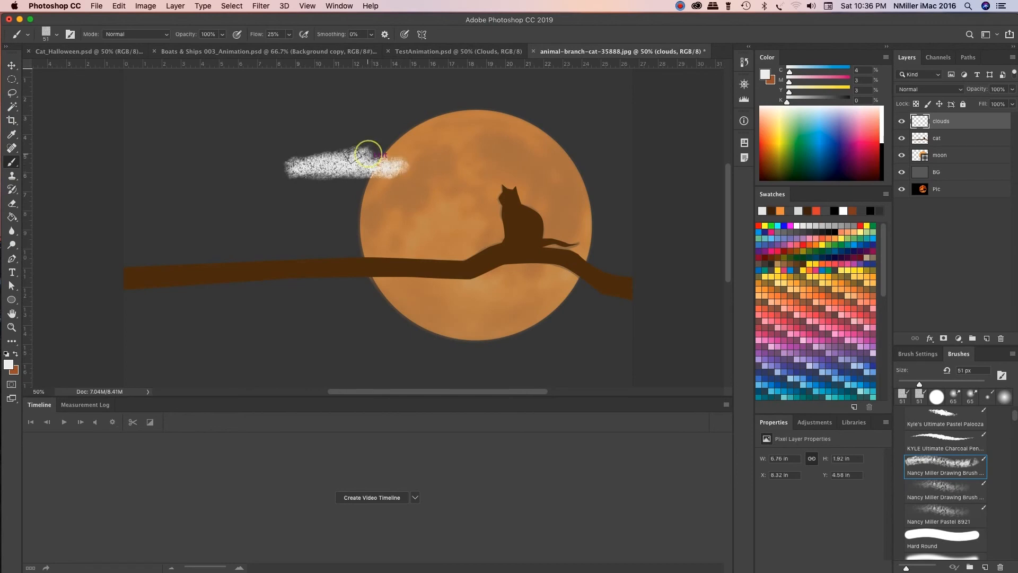
pyautogui.moveTo(567, 140)
pyautogui.mouseDown()
pyautogui.moveTo(525, 143)
pyautogui.moveTo(578, 141)
pyautogui.moveTo(509, 145)
pyautogui.mouseUp()
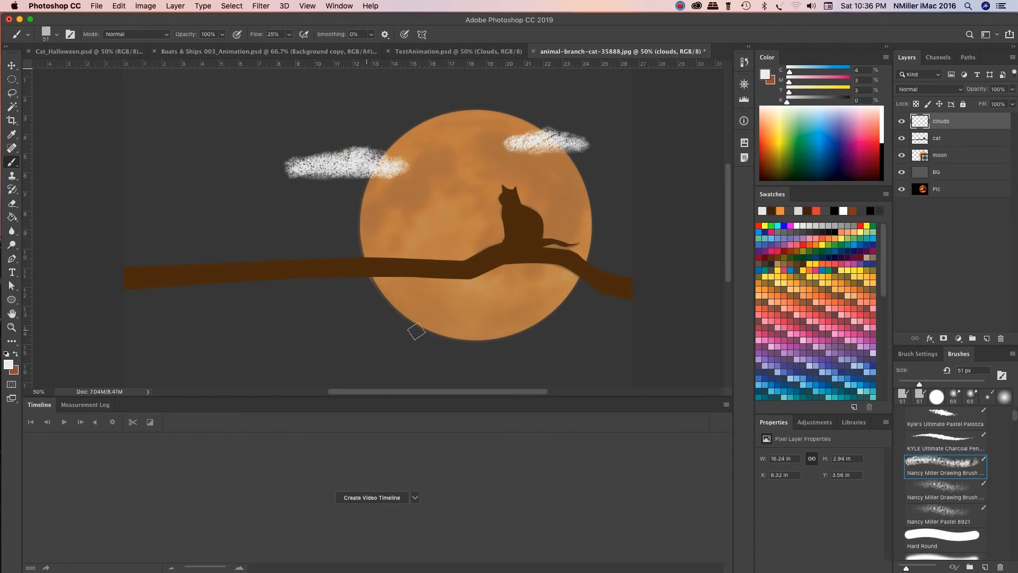
pyautogui.click(416, 312)
pyautogui.moveTo(415, 312)
pyautogui.mouseDown()
pyautogui.moveTo(329, 295)
pyautogui.moveTo(233, 316)
pyautogui.moveTo(399, 313)
pyautogui.mouseUp()
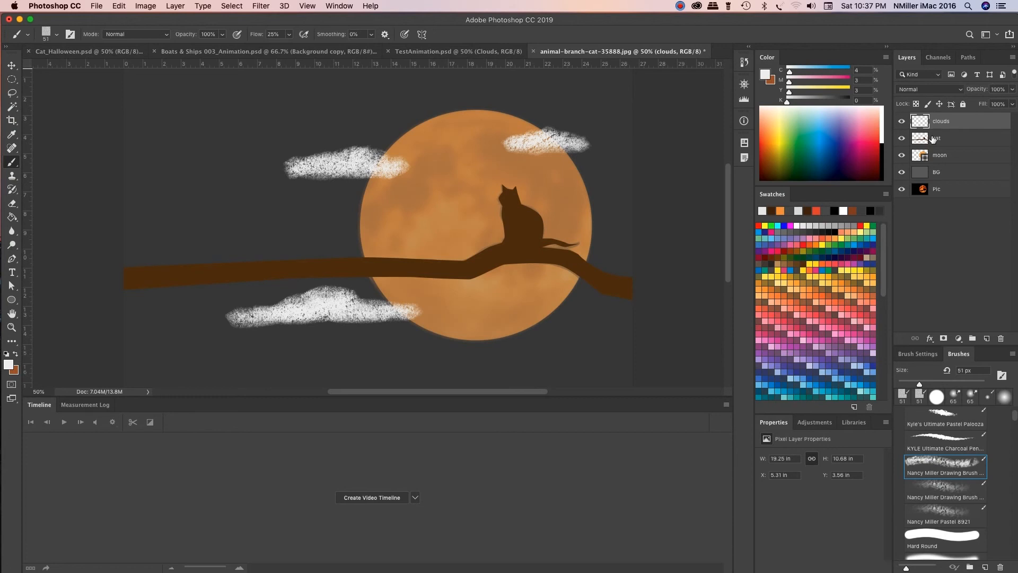
# Step: Convert the Pic and BG layers to separate smart objects
pyautogui.click(944, 190)
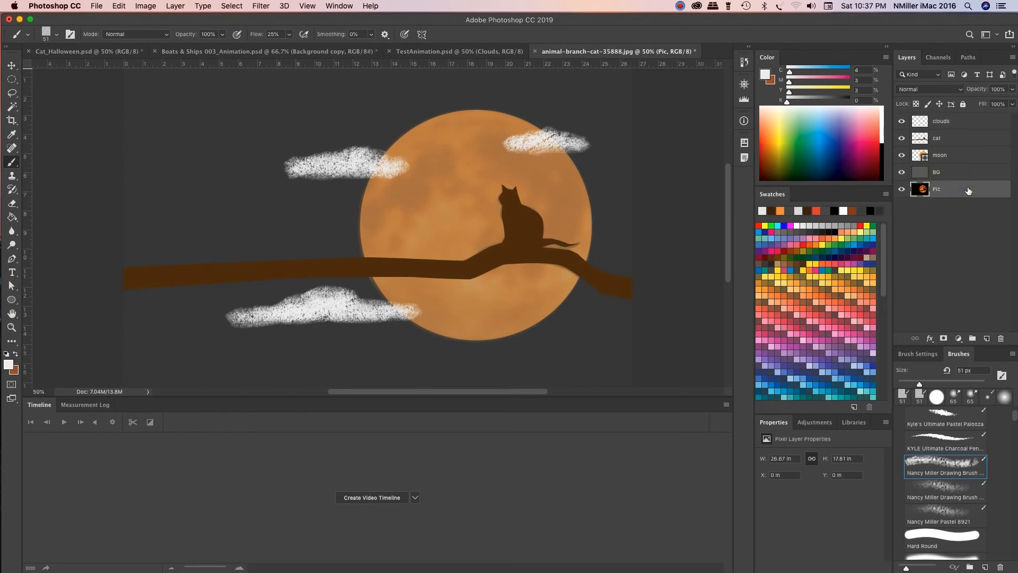
pyautogui.rightClick(968, 190)
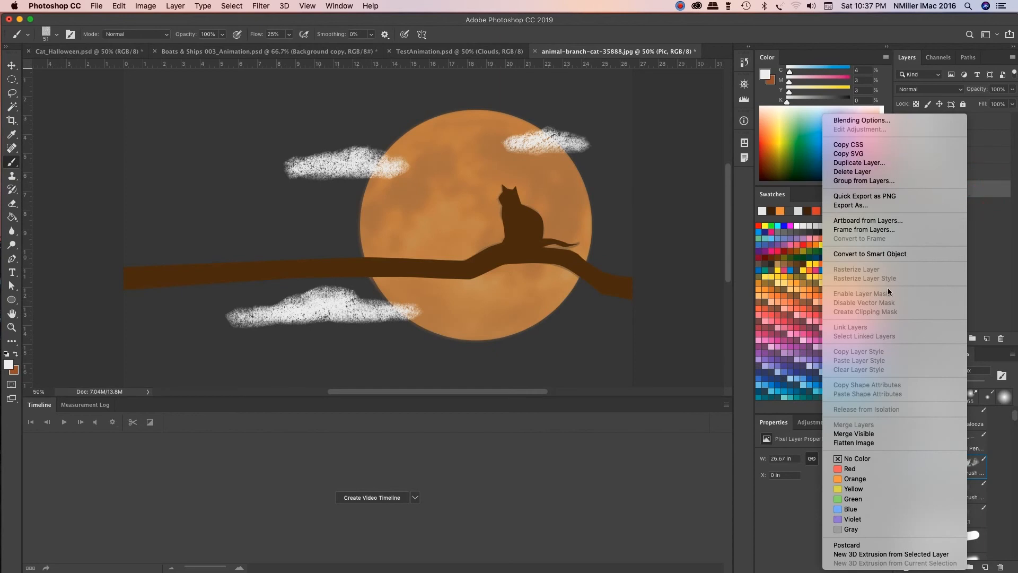
pyautogui.click(878, 254)
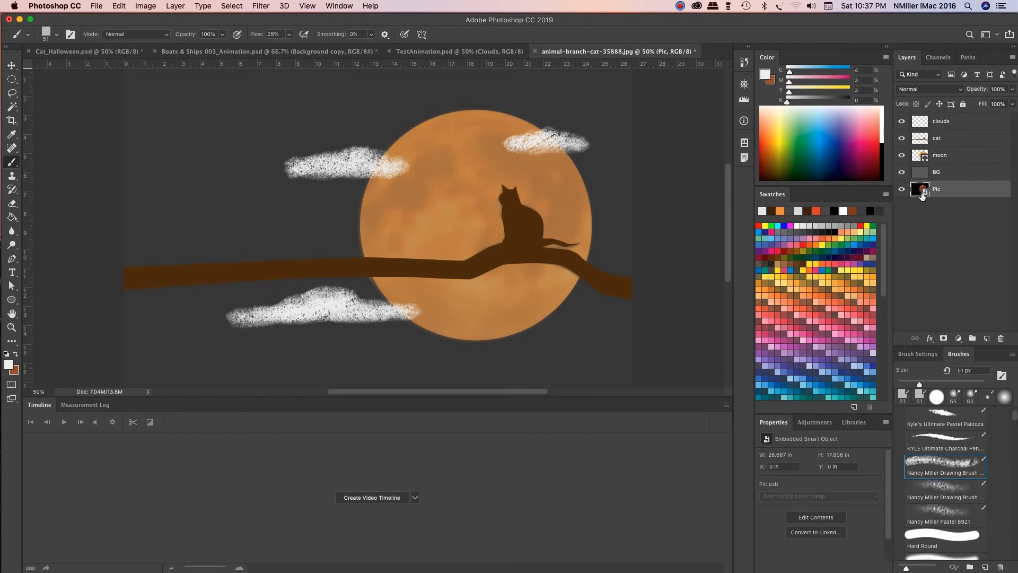
pyautogui.click(956, 172)
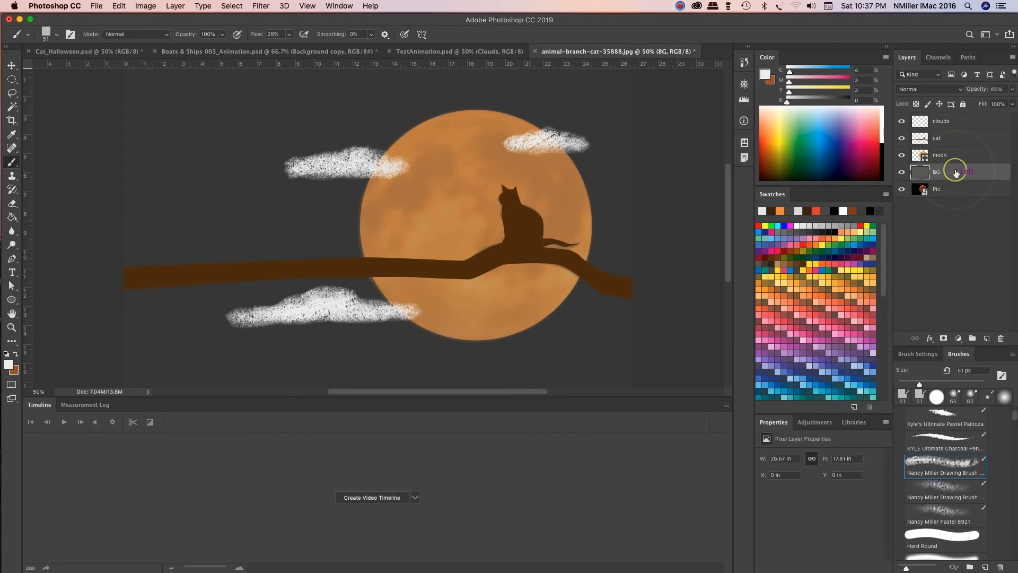
pyautogui.rightClick(955, 171)
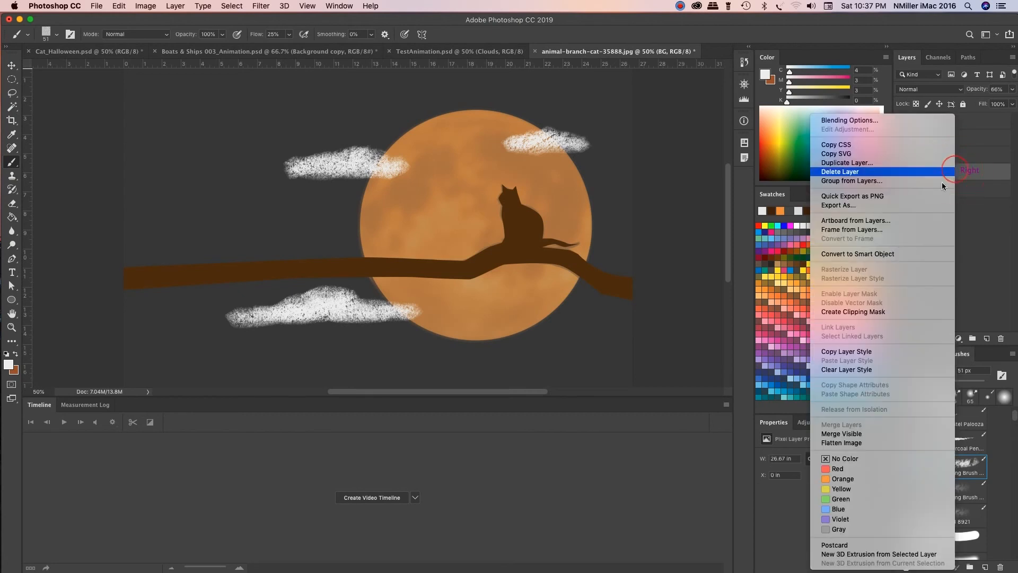
pyautogui.click(878, 259)
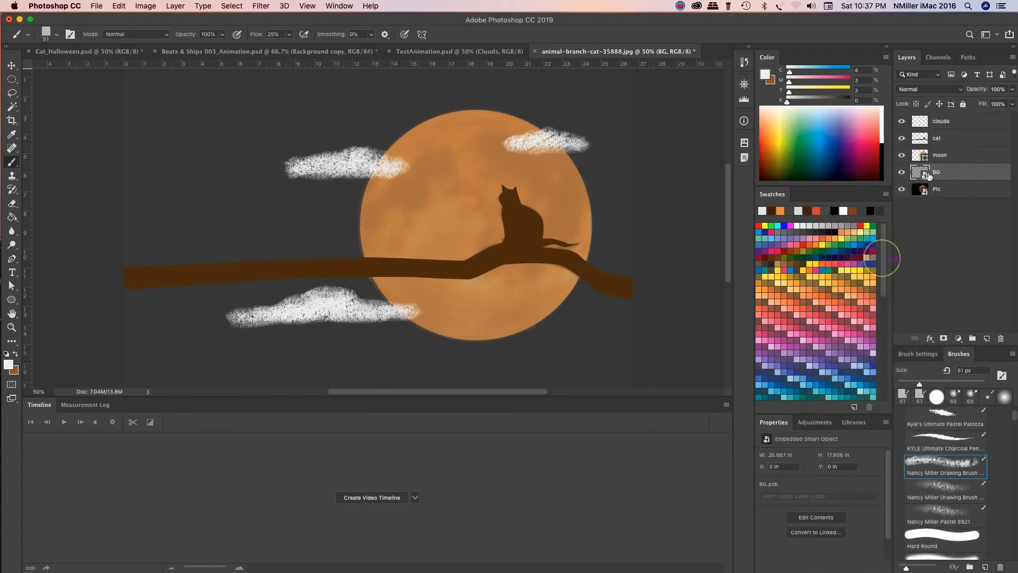
# Step: Convert the moon and cat layers to separate smart objects
pyautogui.click(962, 157)
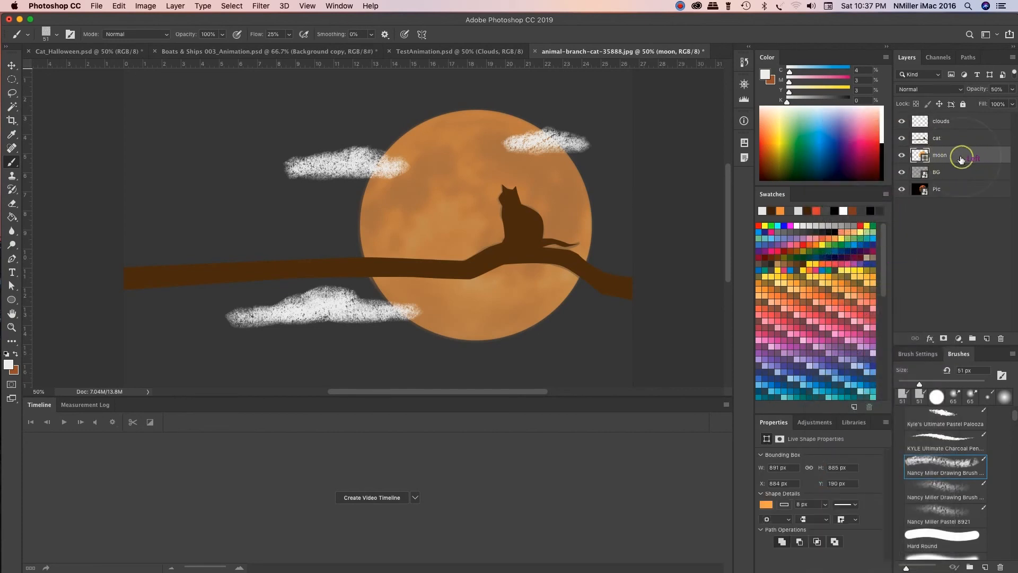
pyautogui.rightClick(961, 159)
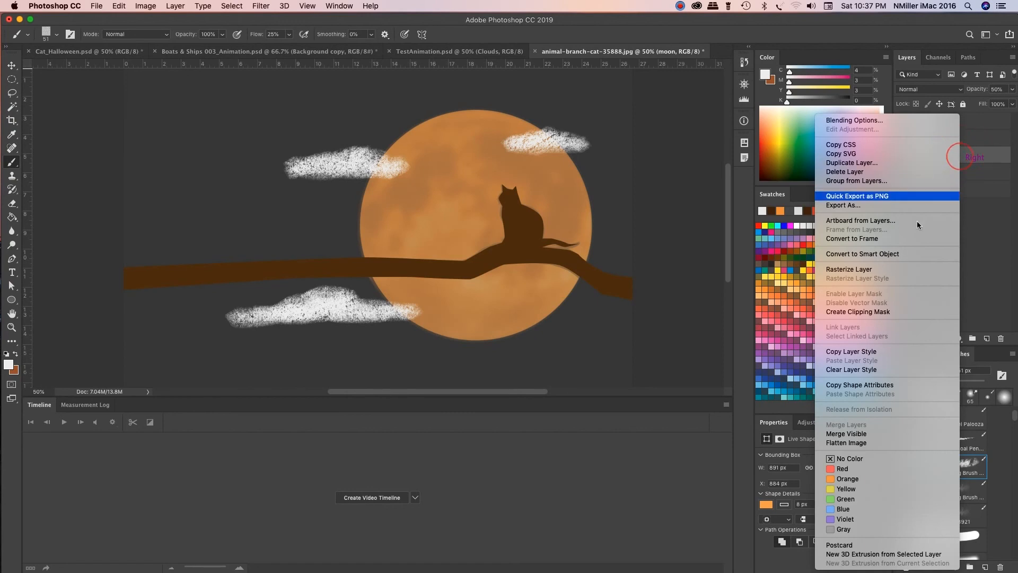
pyautogui.click(918, 254)
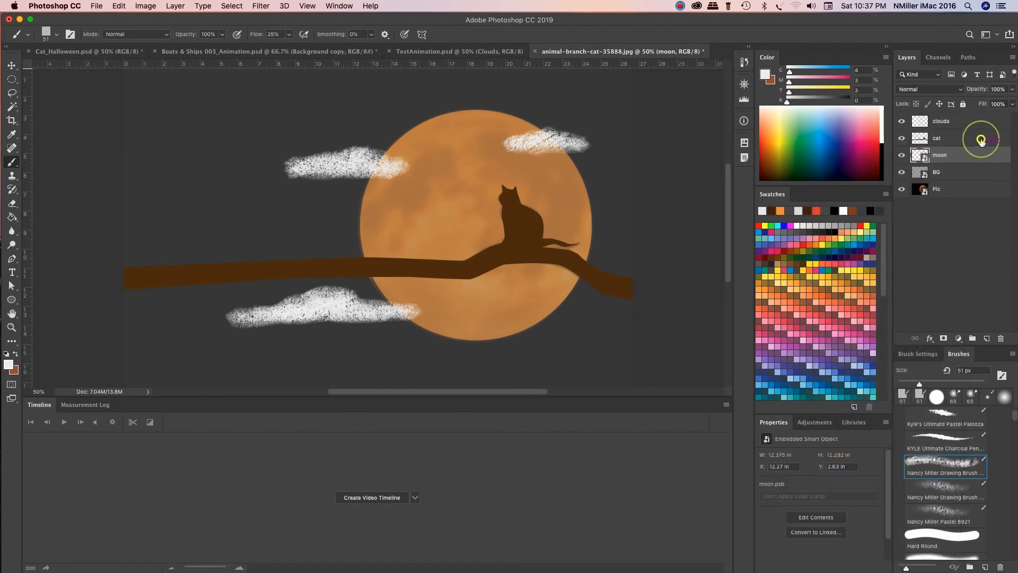
pyautogui.click(980, 140)
pyautogui.rightClick(982, 142)
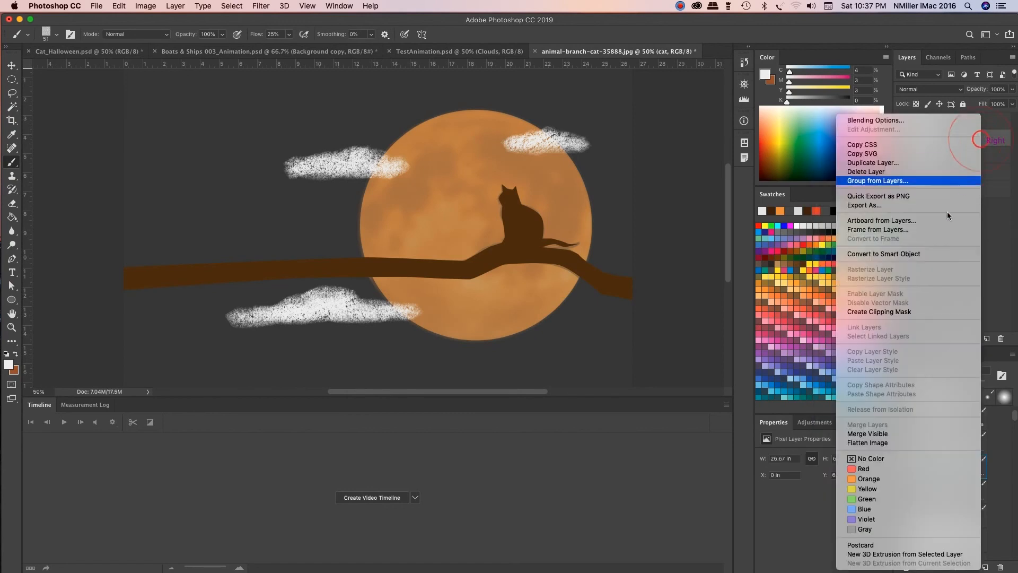
pyautogui.click(898, 251)
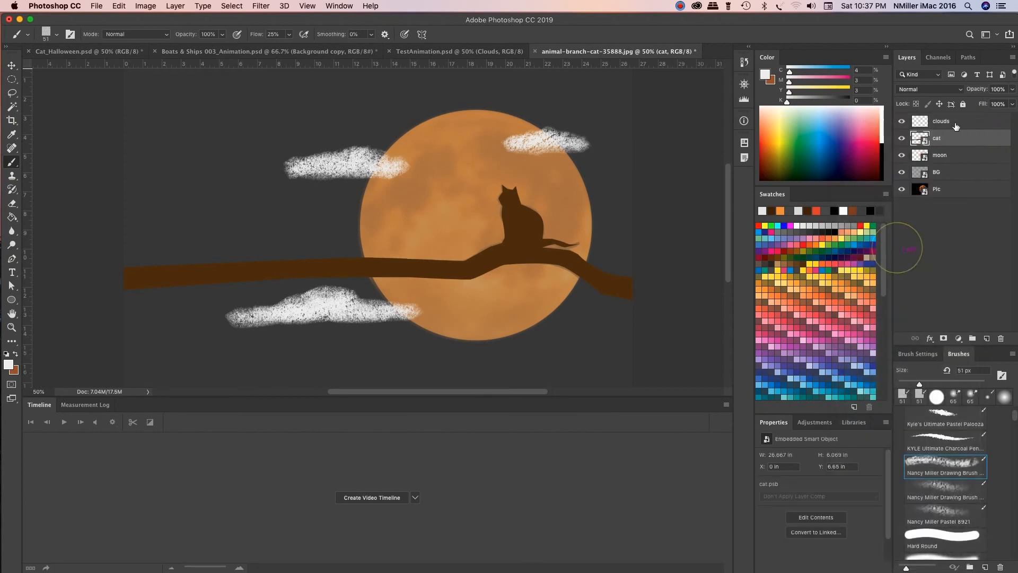
# Step: Convert the clouds layer to a smart object
pyautogui.rightClick(961, 121)
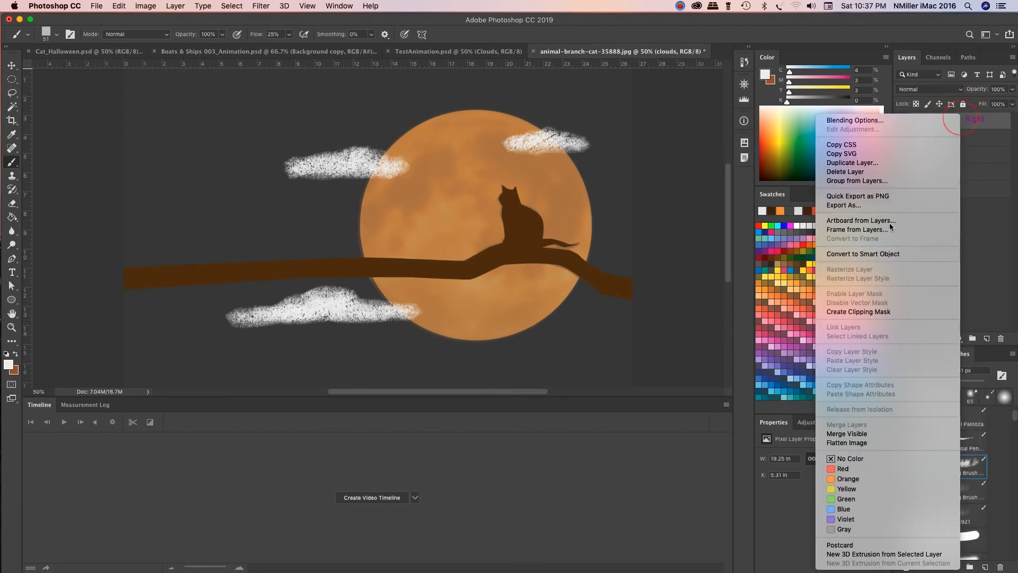
pyautogui.click(891, 250)
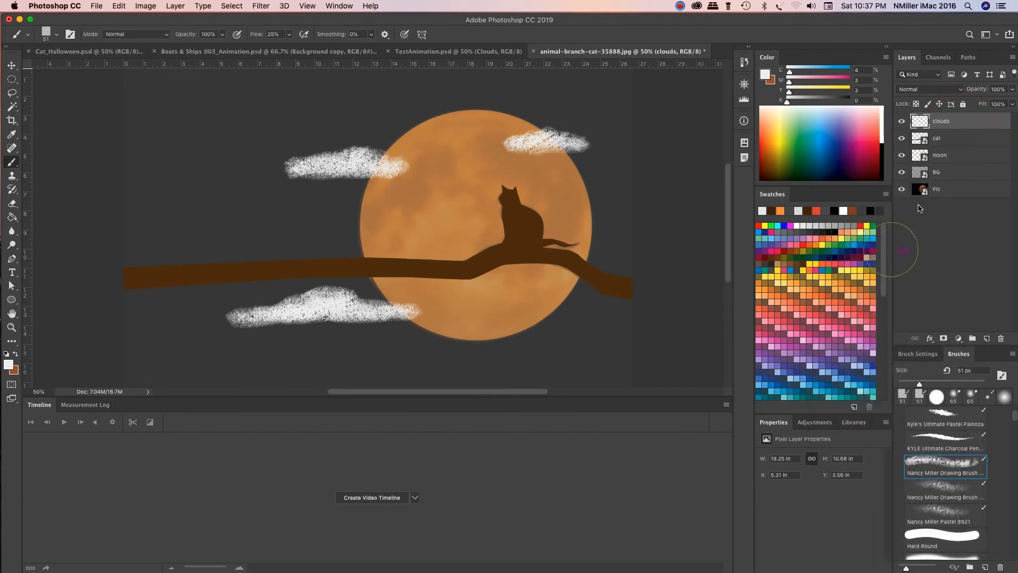
pyautogui.rightClick(970, 131)
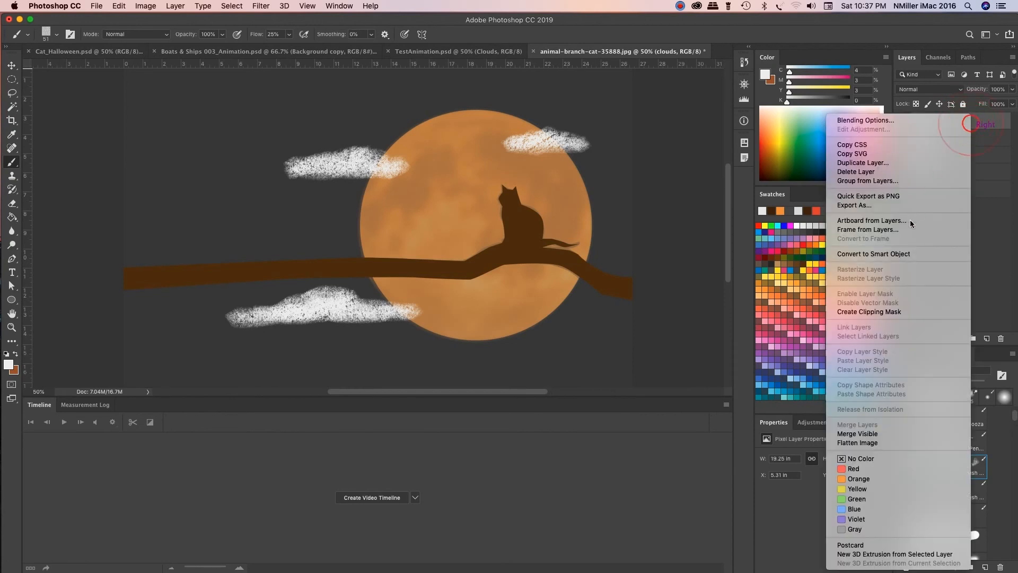
pyautogui.click(899, 254)
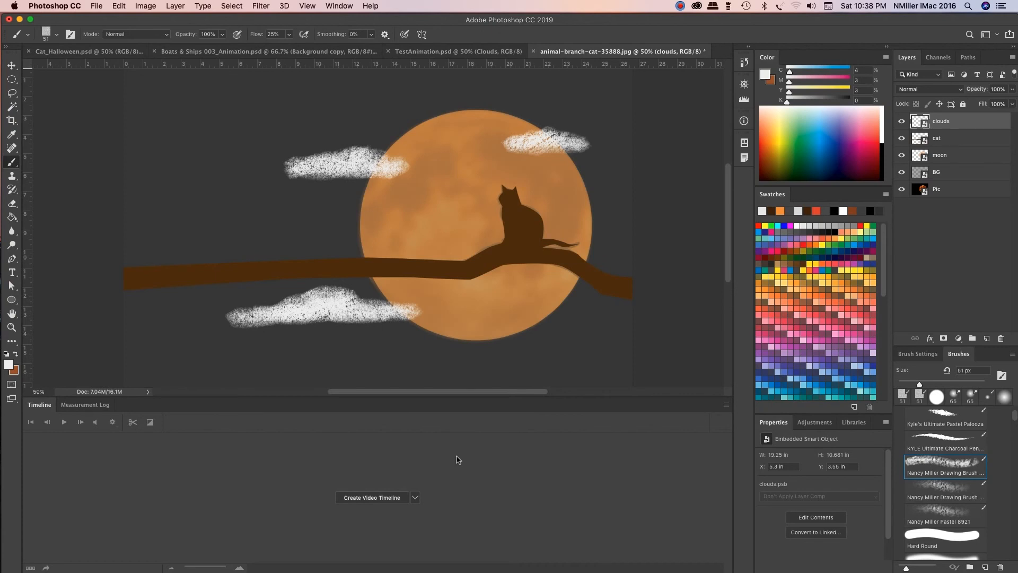
pyautogui.click(339, 8)
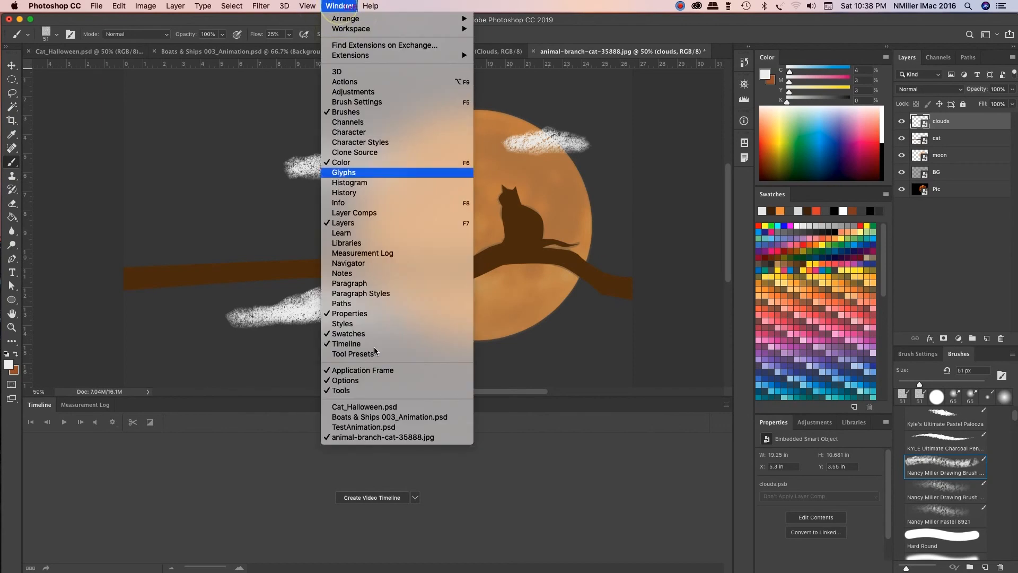
pyautogui.click(217, 514)
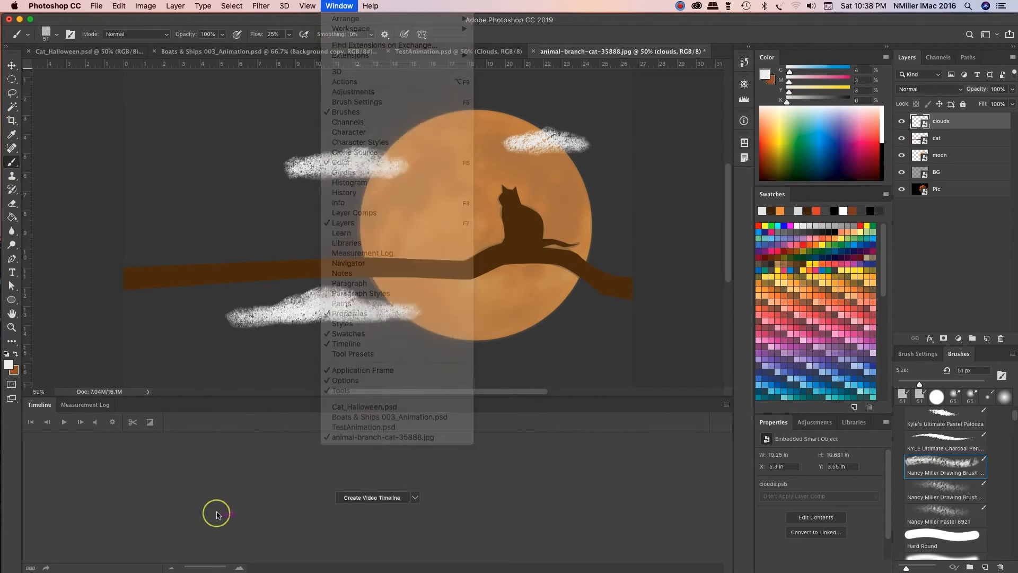
pyautogui.moveTo(207, 404)
pyautogui.mouseDown()
pyautogui.moveTo(233, 413)
pyautogui.moveTo(219, 410)
pyautogui.mouseUp()
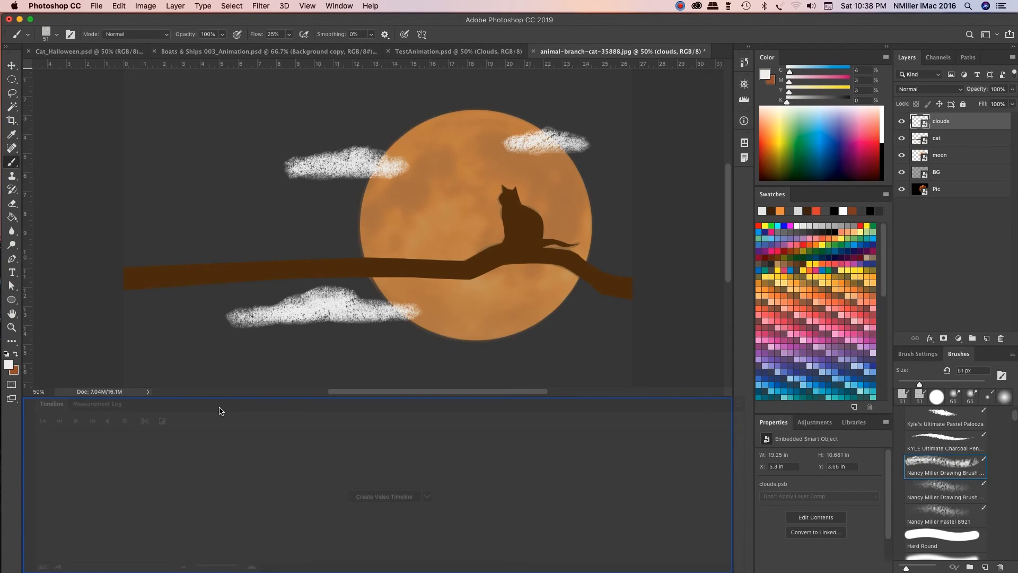
pyautogui.moveTo(219, 411); pyautogui.dragTo(211, 412)
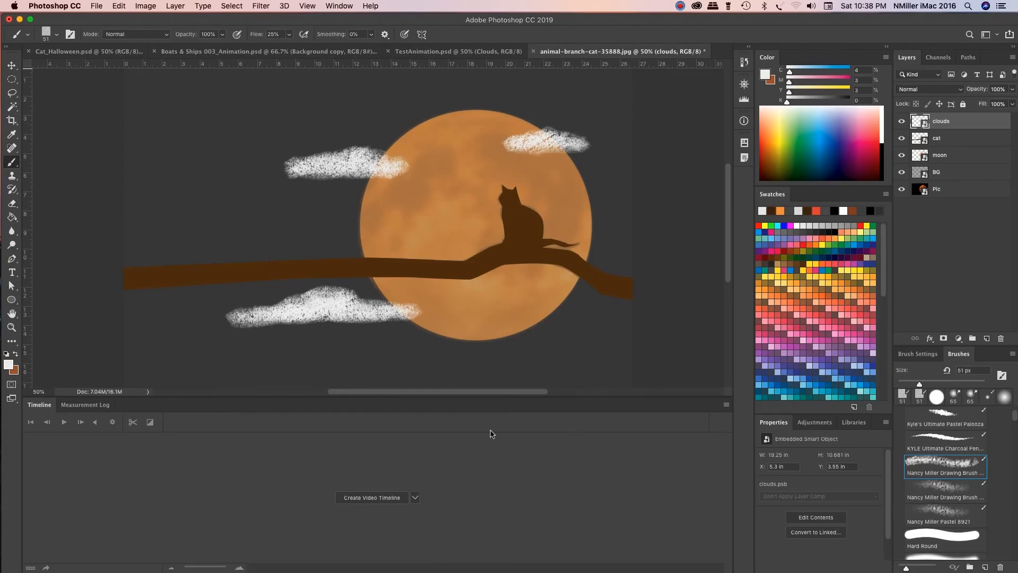
# Step: Create a video timeline from the document's layers, using the video timeline option rather than frame animation
pyautogui.click(416, 499)
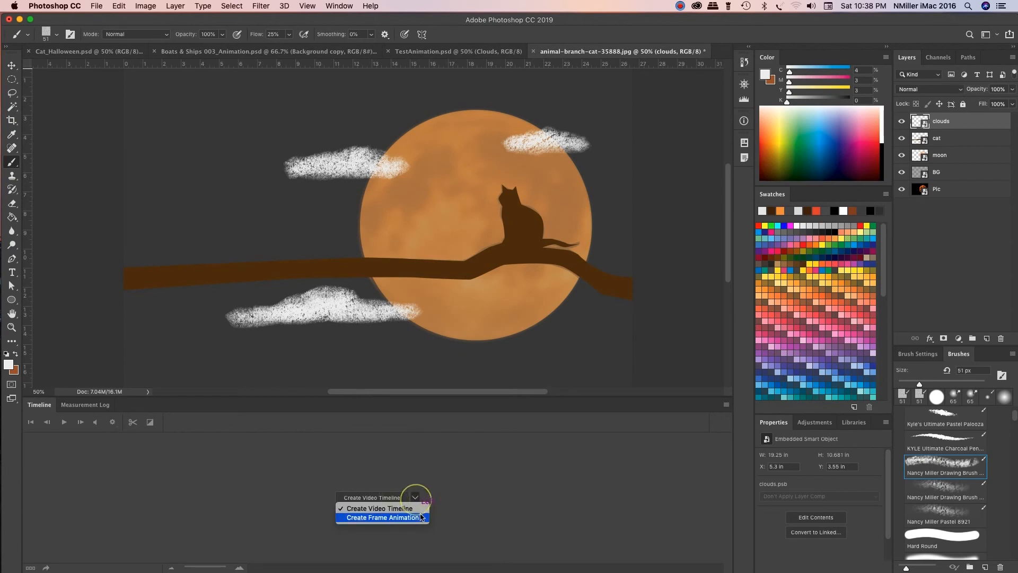
pyautogui.click(370, 510)
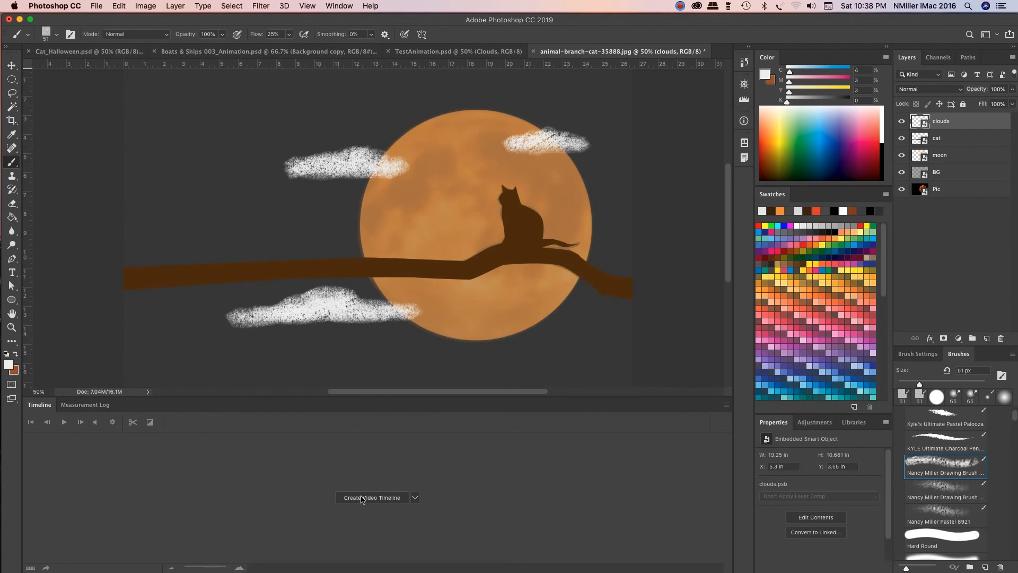
pyautogui.click(362, 499)
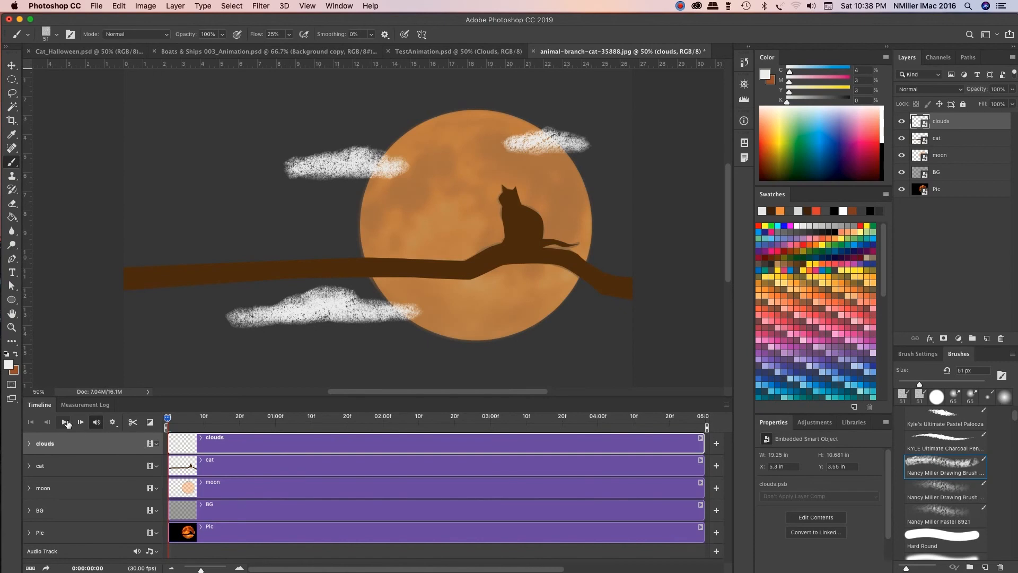
# Step: Examine the timeline's audio toggle, playback resolution and loop settings, and the available fade transitions with their duration
pyautogui.click(97, 424)
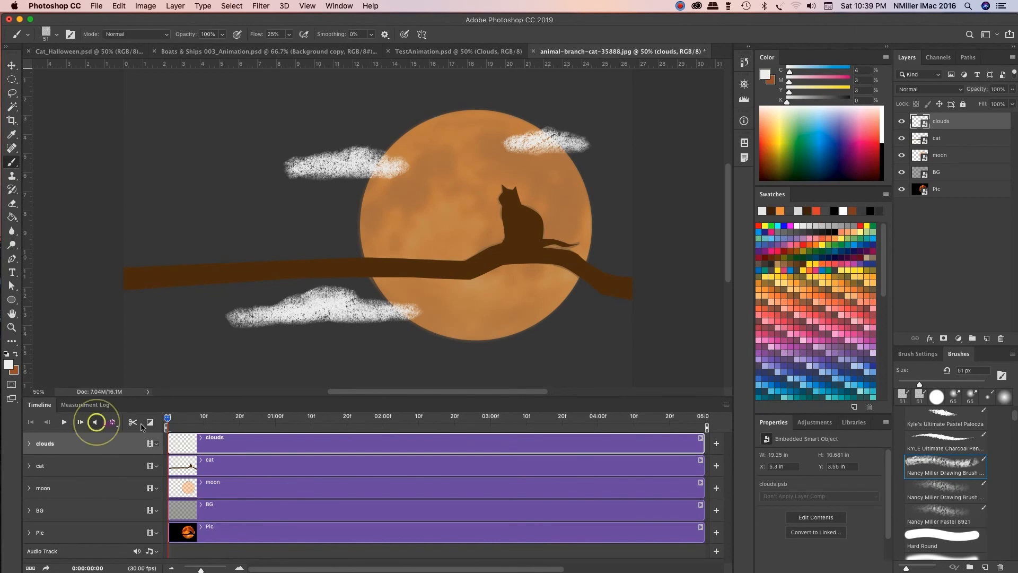
pyautogui.click(97, 422)
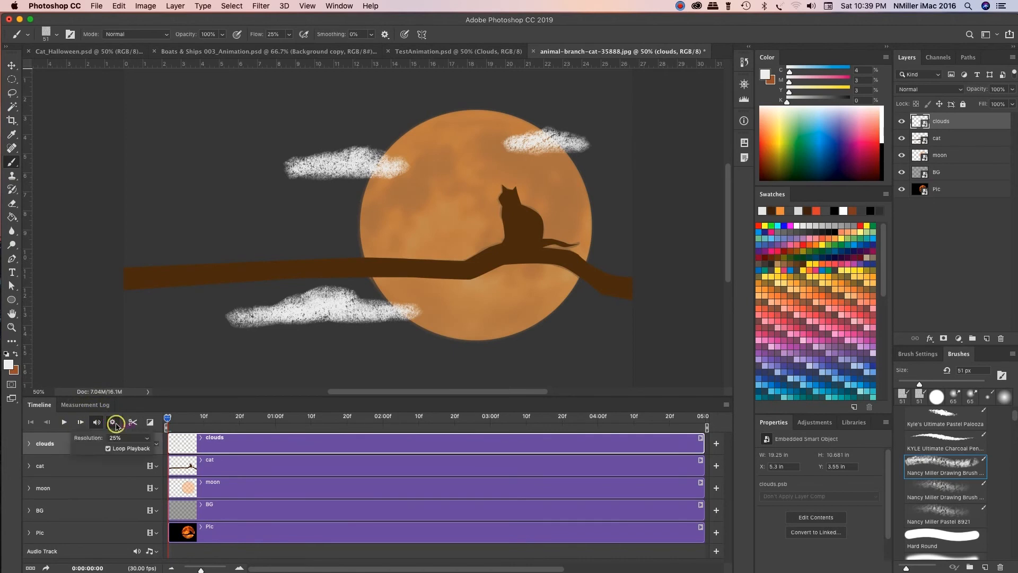
pyautogui.click(115, 423)
pyautogui.click(146, 440)
pyautogui.click(141, 413)
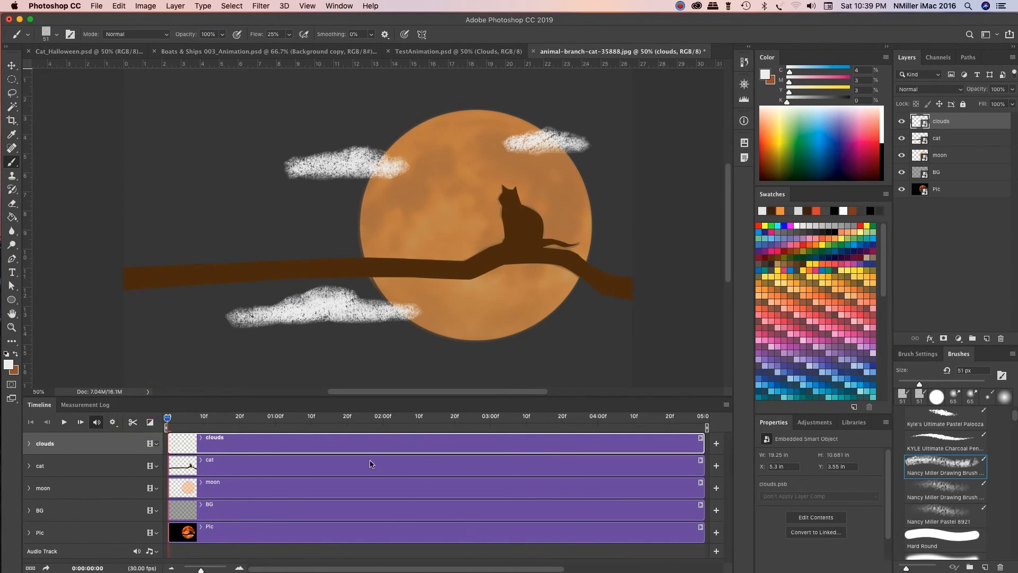
pyautogui.click(150, 421)
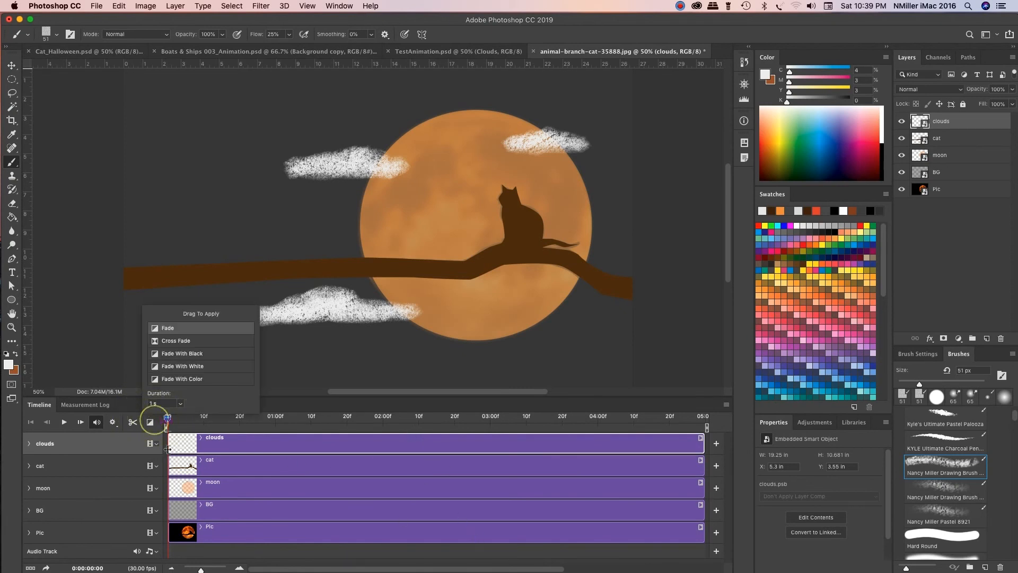
pyautogui.moveTo(196, 369); pyautogui.dragTo(317, 383)
pyautogui.click(313, 408)
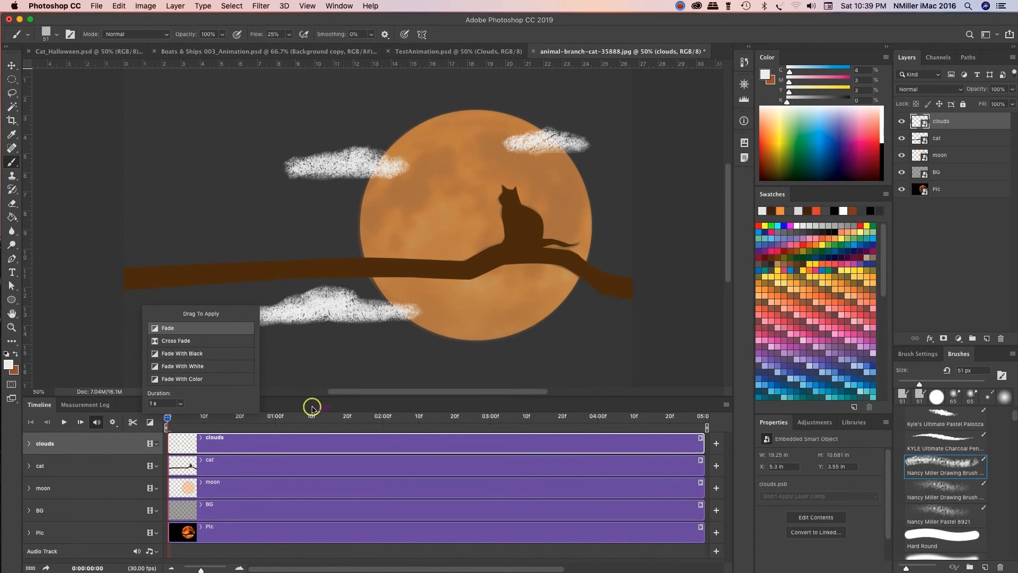
# Step: Play the timeline from its start and scrub the playhead back to frame 20
pyautogui.click(168, 419)
pyautogui.press('space')
pyautogui.moveTo(358, 425); pyautogui.dragTo(240, 442)
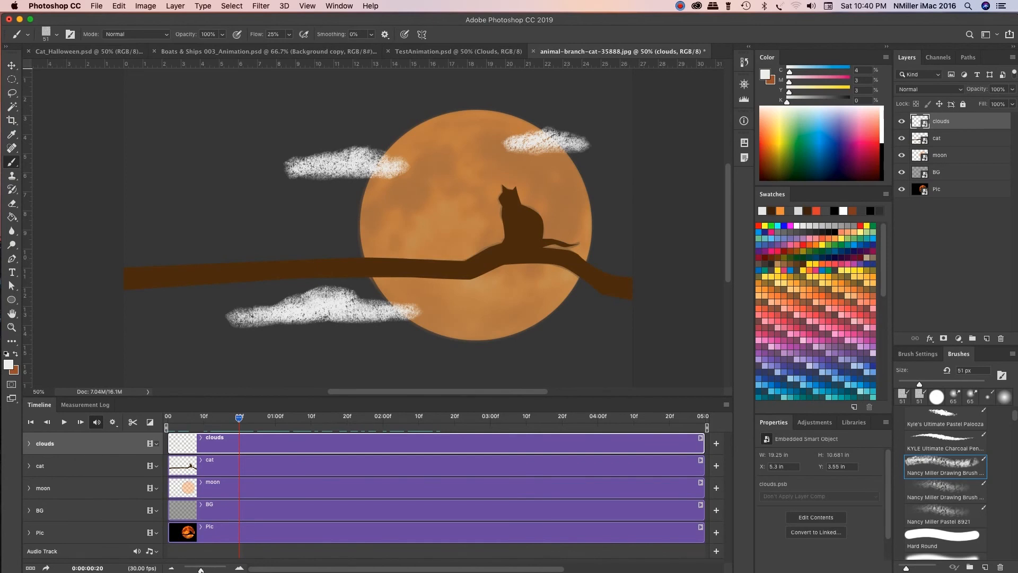
pyautogui.moveTo(202, 570); pyautogui.dragTo(201, 570)
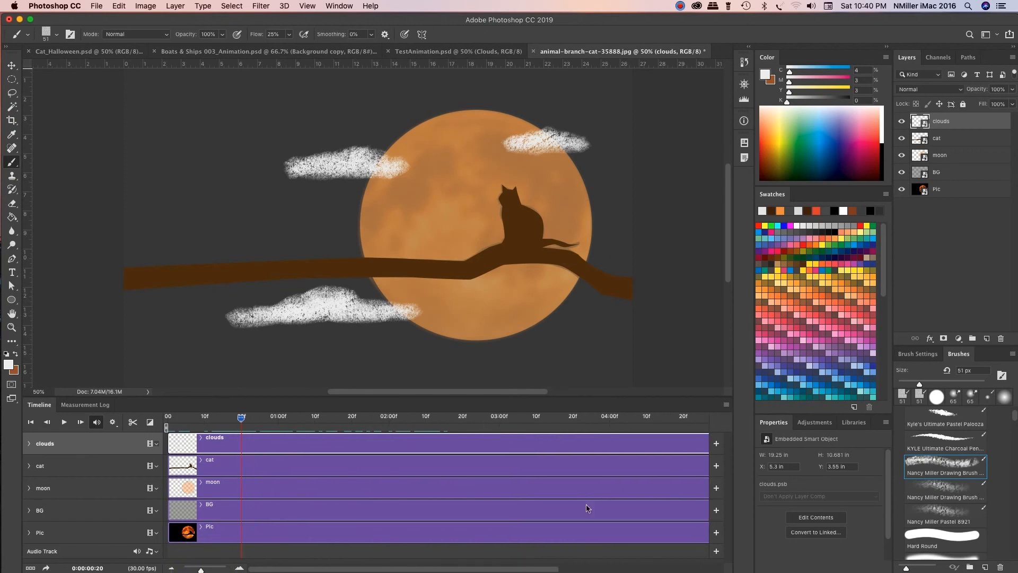
pyautogui.moveTo(559, 570)
pyautogui.mouseDown()
pyautogui.moveTo(599, 571)
pyautogui.moveTo(540, 572)
pyautogui.mouseUp()
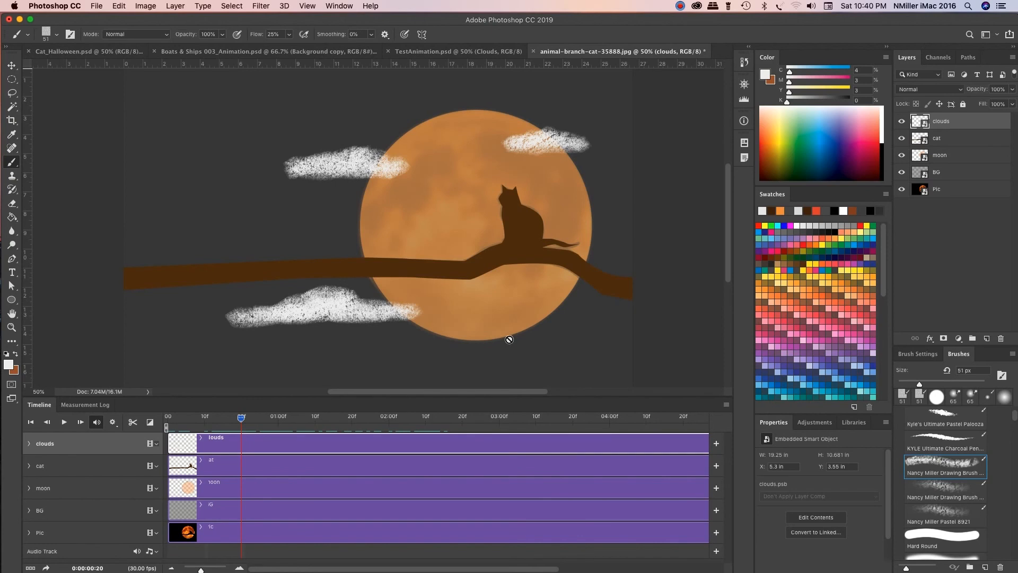
# Step: Save the document in Photoshop format as Test1.psd in the Halloween Animation folder, with layers included
pyautogui.click(91, 5)
pyautogui.click(110, 118)
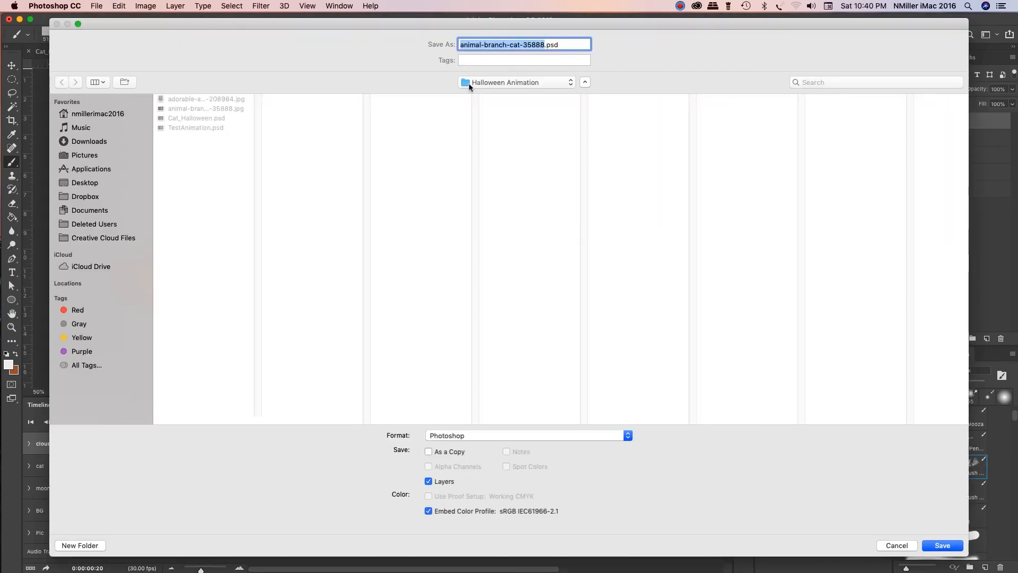
pyautogui.write('Test1')
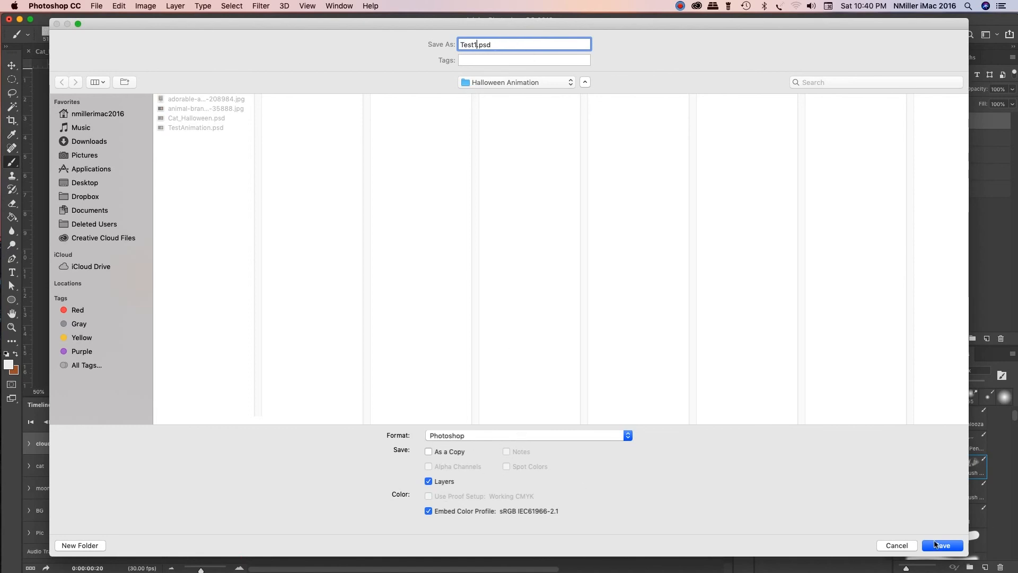
pyautogui.click(942, 545)
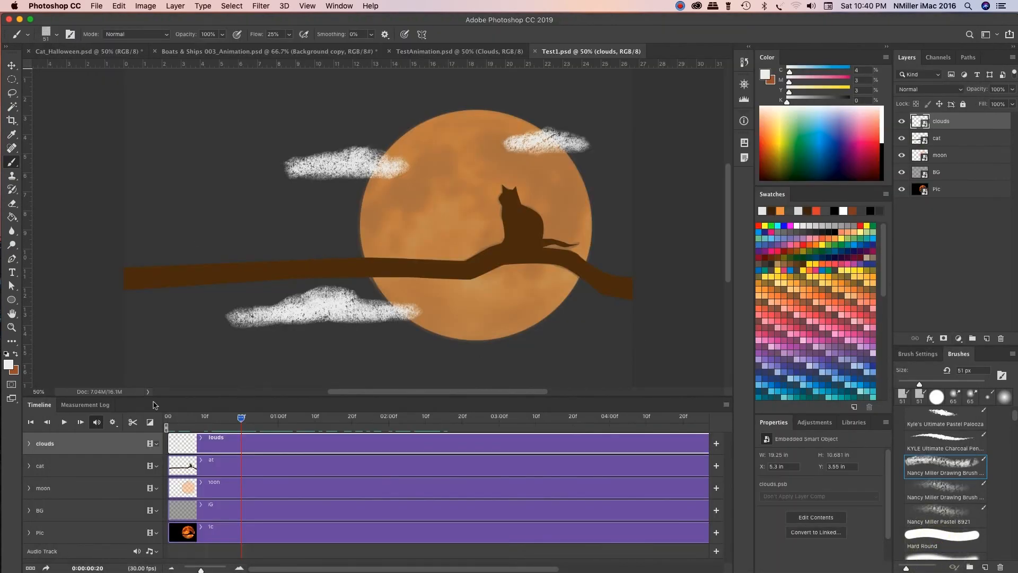
# Step: Enable Transform keyframe animation on the clouds layer with a first keyframe at the start of the timeline
pyautogui.click(29, 445)
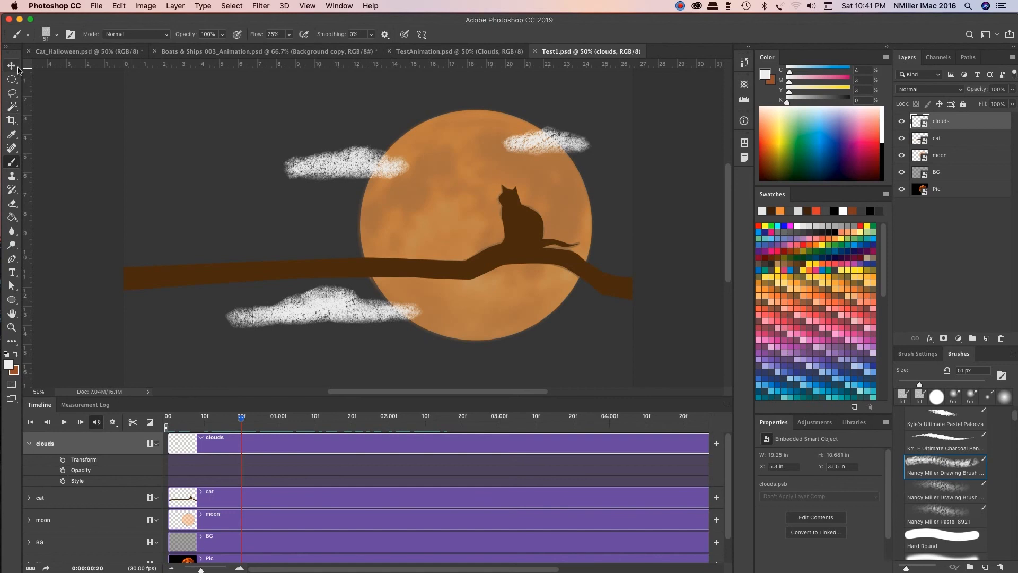
pyautogui.moveTo(241, 420); pyautogui.dragTo(168, 420)
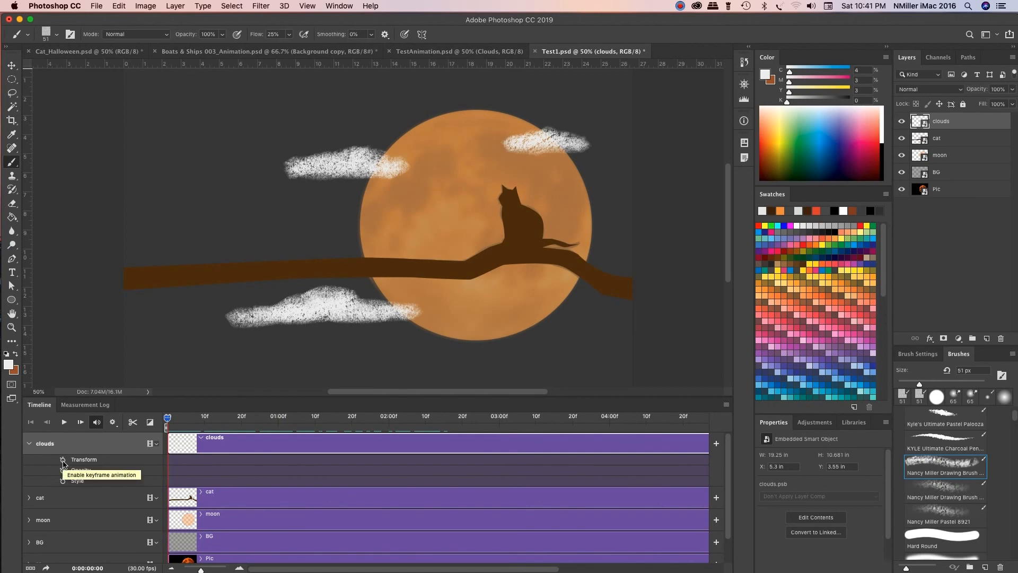
pyautogui.click(62, 460)
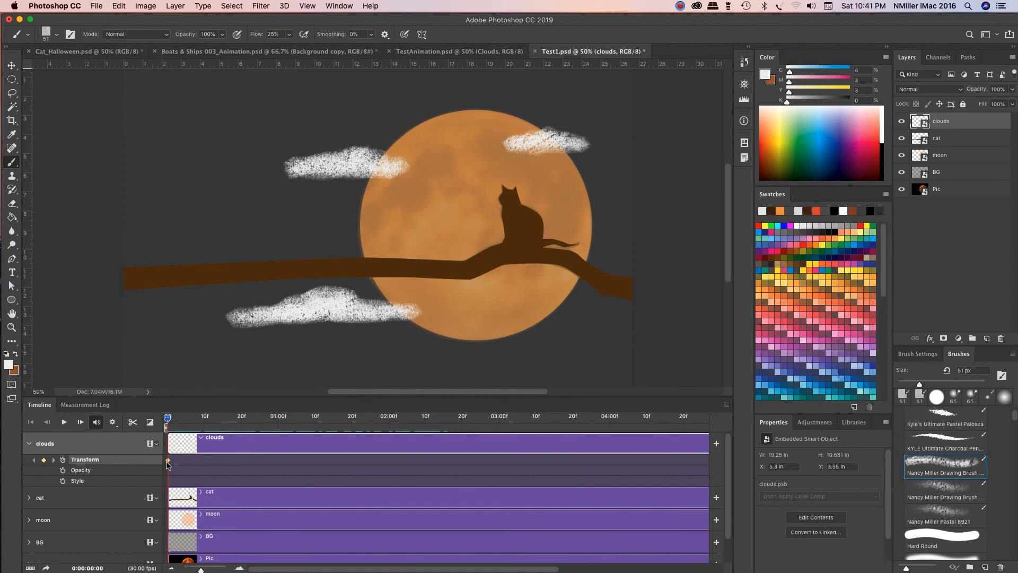
# Step: Try a second Transform keyframe at 01:10 with the clouds shifted toward the canvas's left edge, and preview the movement
pyautogui.moveTo(169, 420); pyautogui.dragTo(315, 424)
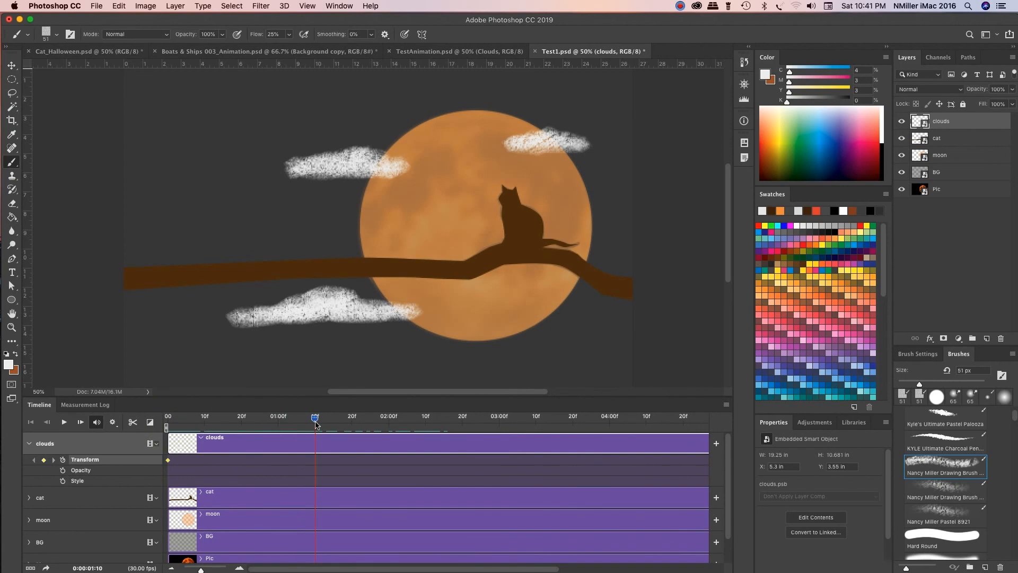
pyautogui.click(13, 66)
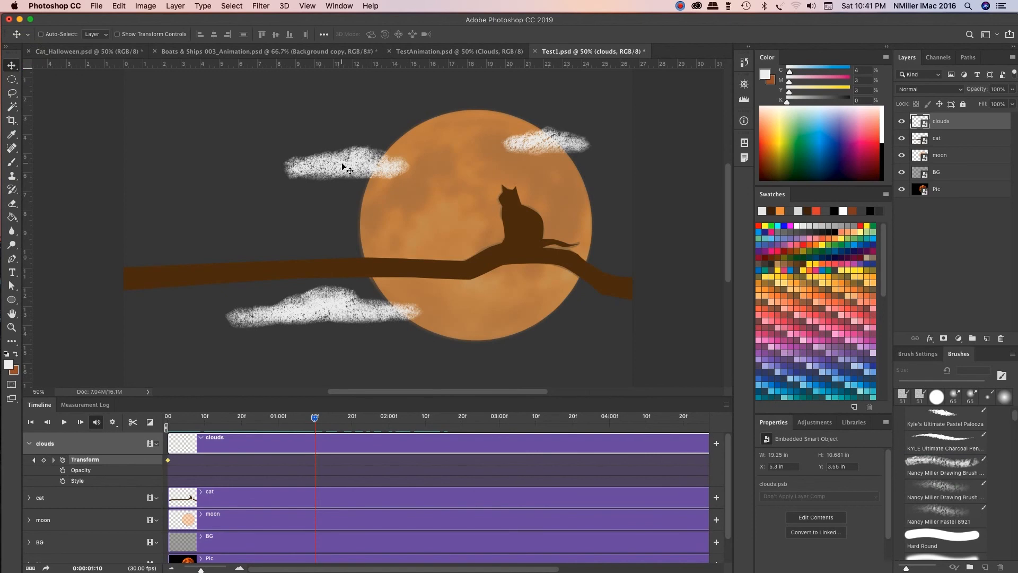
pyautogui.moveTo(341, 162); pyautogui.dragTo(192, 186)
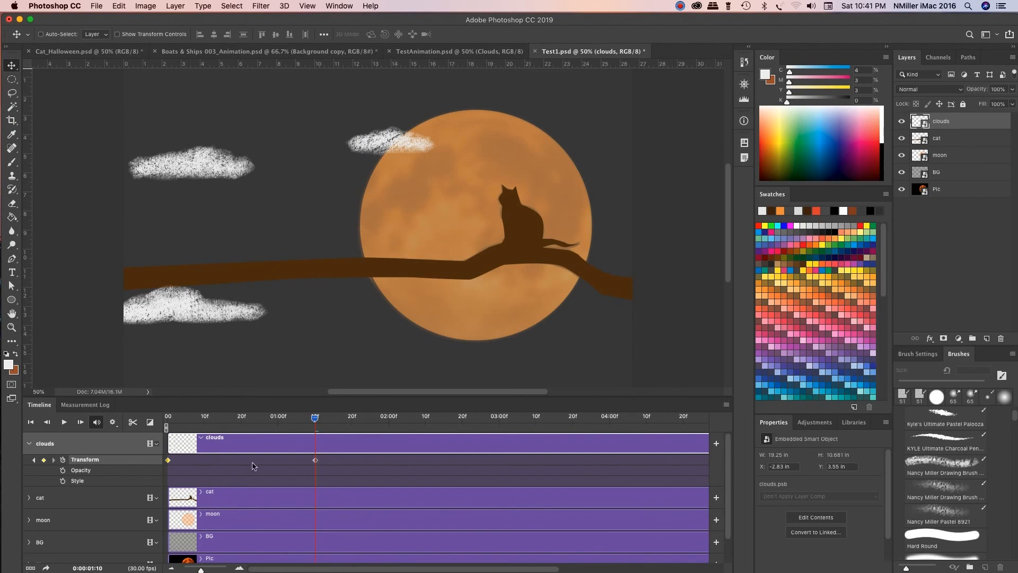
pyautogui.moveTo(316, 420); pyautogui.dragTo(191, 430)
pyautogui.press('space')
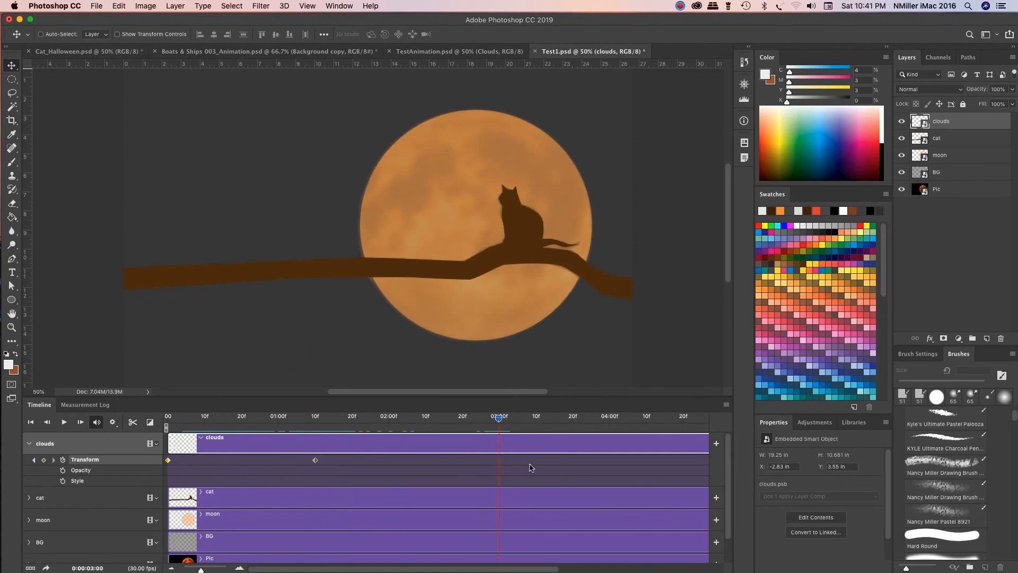
pyautogui.moveTo(494, 421); pyautogui.dragTo(429, 442)
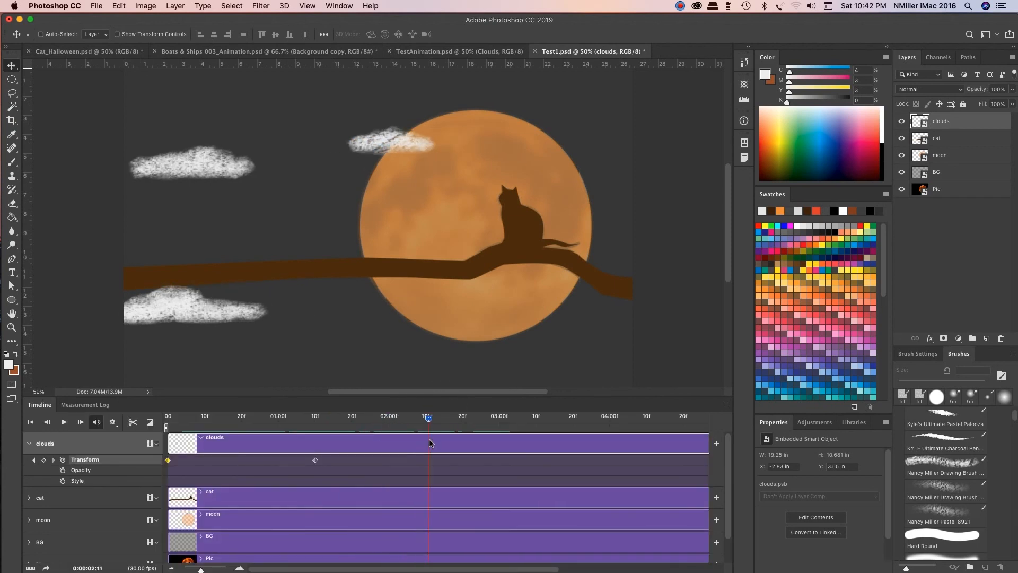
# Step: Delay the clouds' second Transform keyframe to about 02:05 and preview the slower drift from the start
pyautogui.moveTo(295, 430); pyautogui.dragTo(311, 421)
pyautogui.click(315, 459)
pyautogui.moveTo(336, 466); pyautogui.dragTo(408, 474)
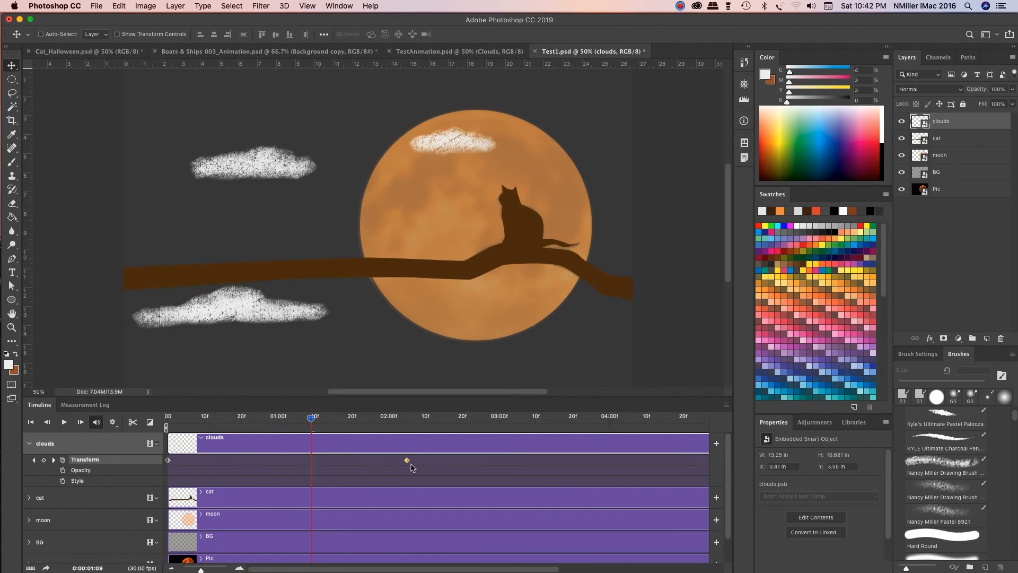
pyautogui.moveTo(310, 419); pyautogui.dragTo(513, 461)
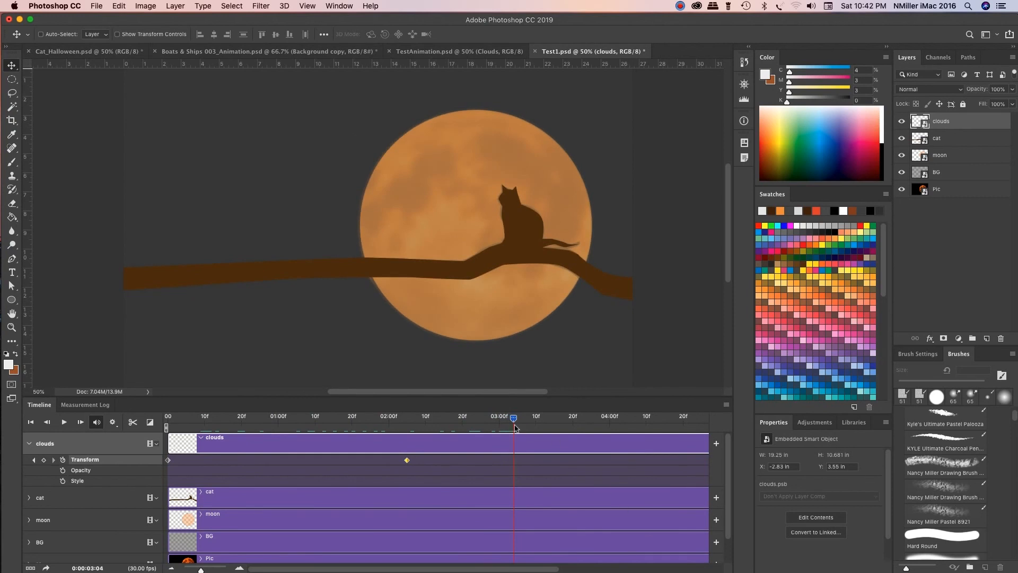
pyautogui.moveTo(510, 420); pyautogui.dragTo(133, 431)
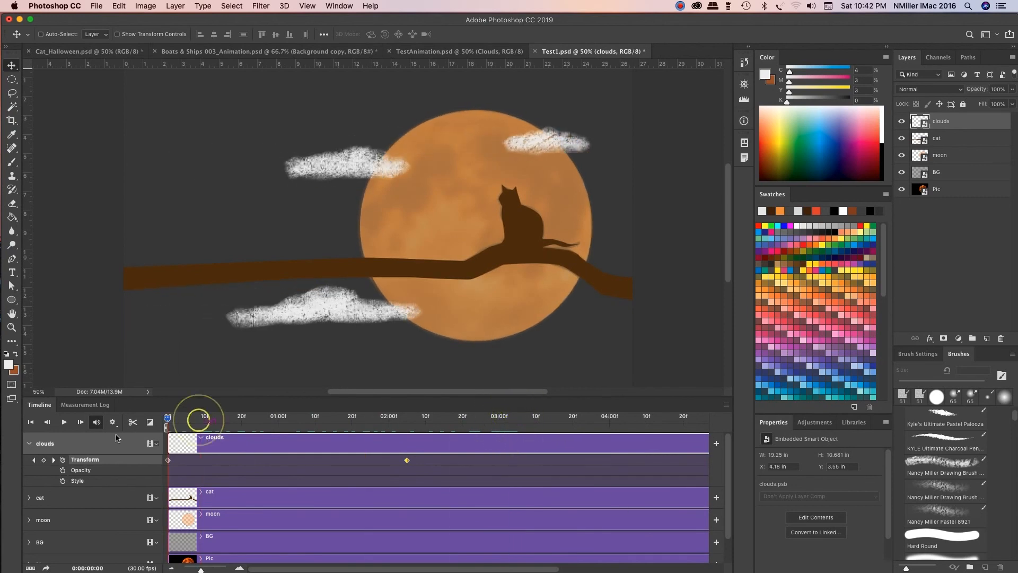
pyautogui.click(64, 421)
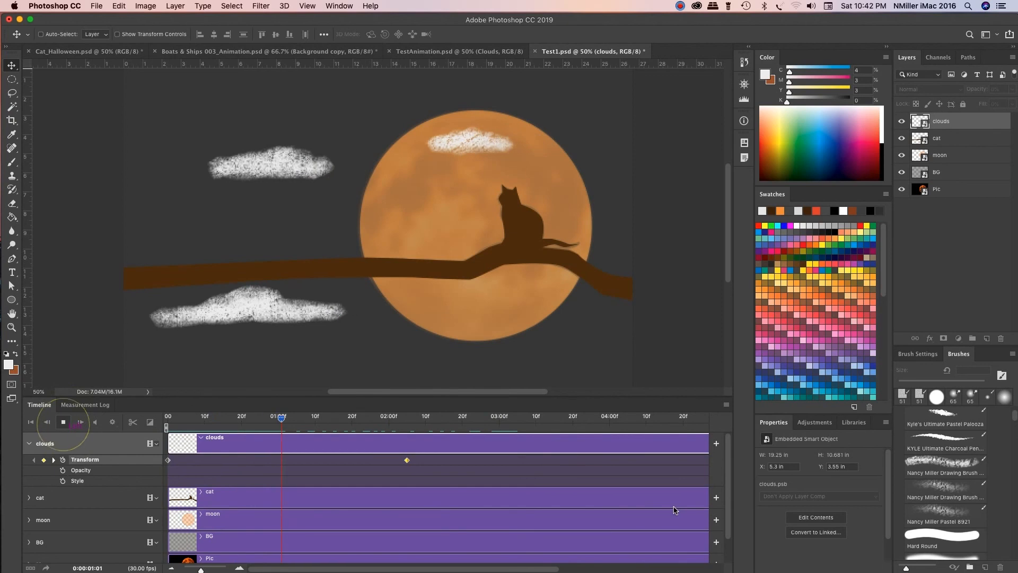
pyautogui.press('space')
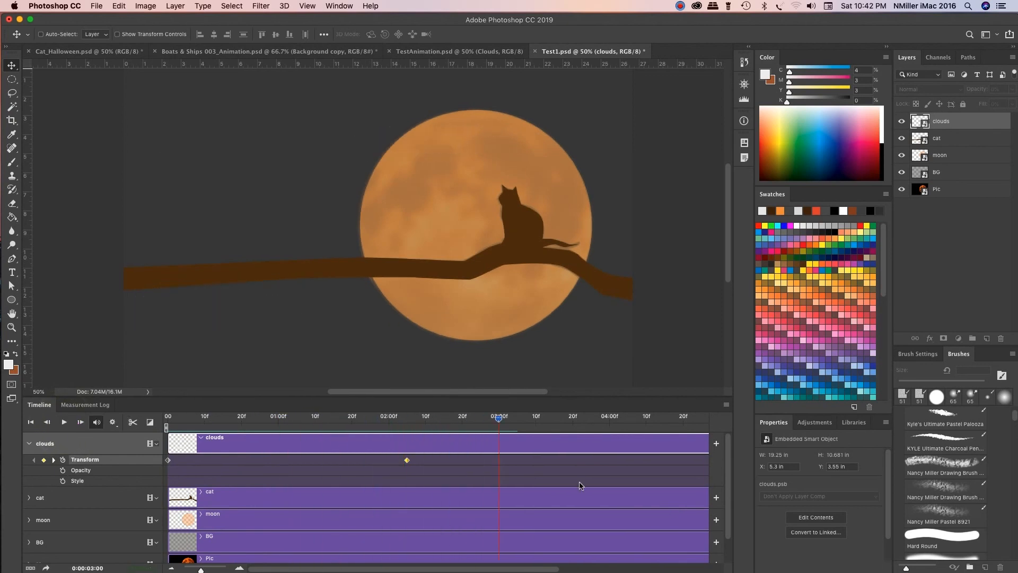
# Step: Shift the clouds' second Transform keyframe earlier to about 01:04 and preview the faster drift
pyautogui.moveTo(408, 461); pyautogui.dragTo(293, 461)
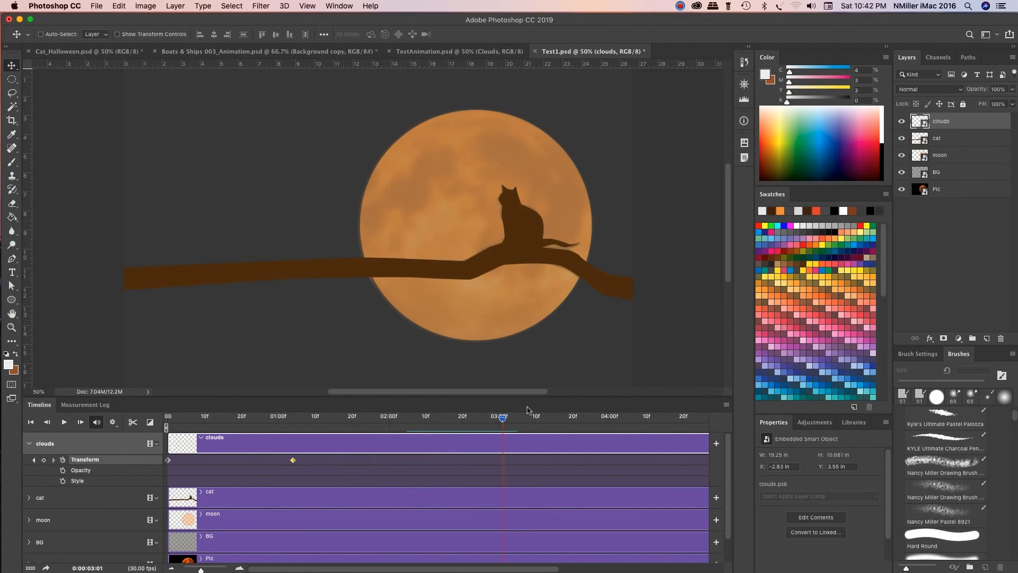
pyautogui.press('space')
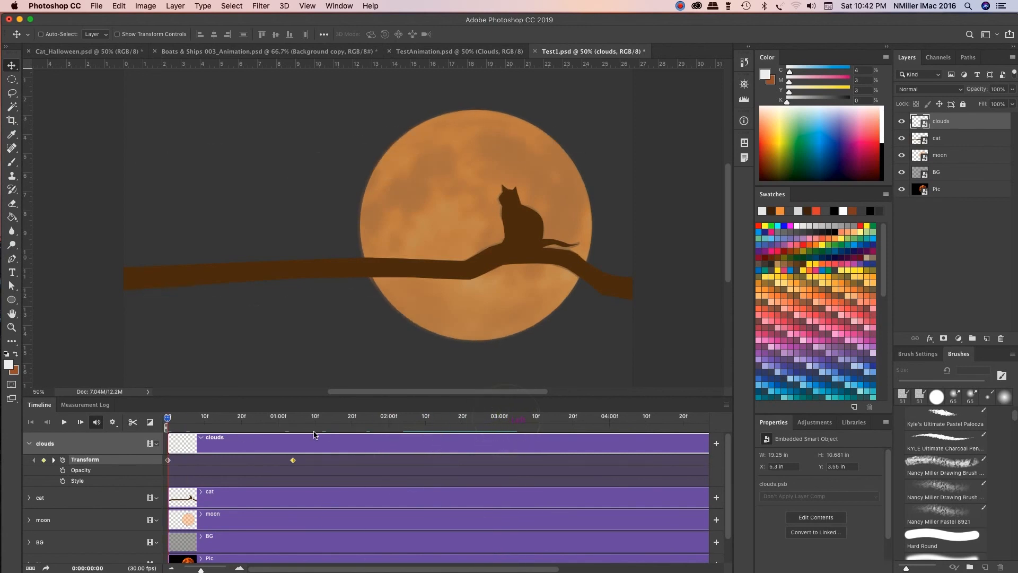
pyautogui.press('space')
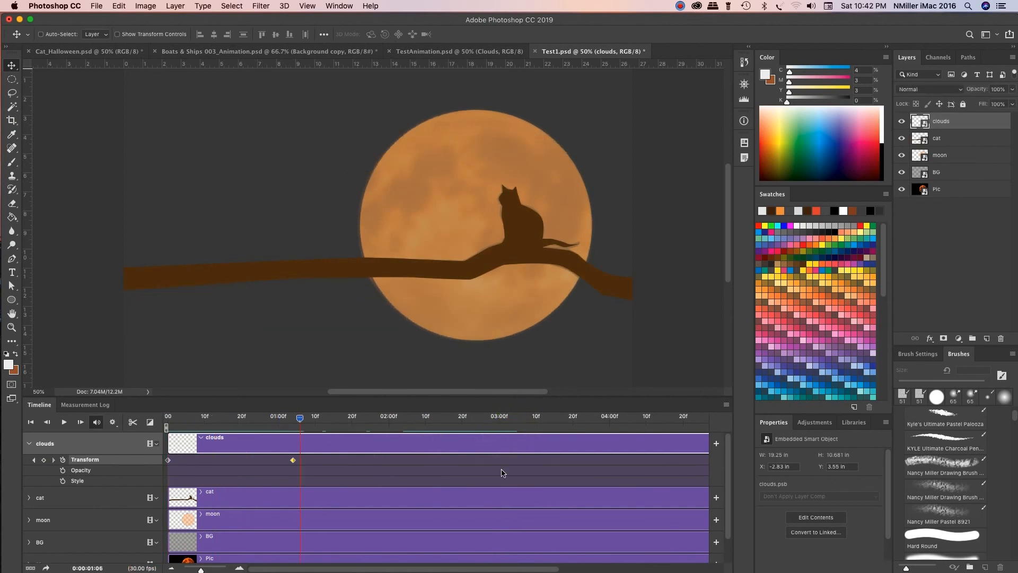
# Step: Return the second Transform keyframe to about 02:06 and add another at 02:20 with the clouds shifted right
pyautogui.moveTo(293, 463); pyautogui.dragTo(408, 470)
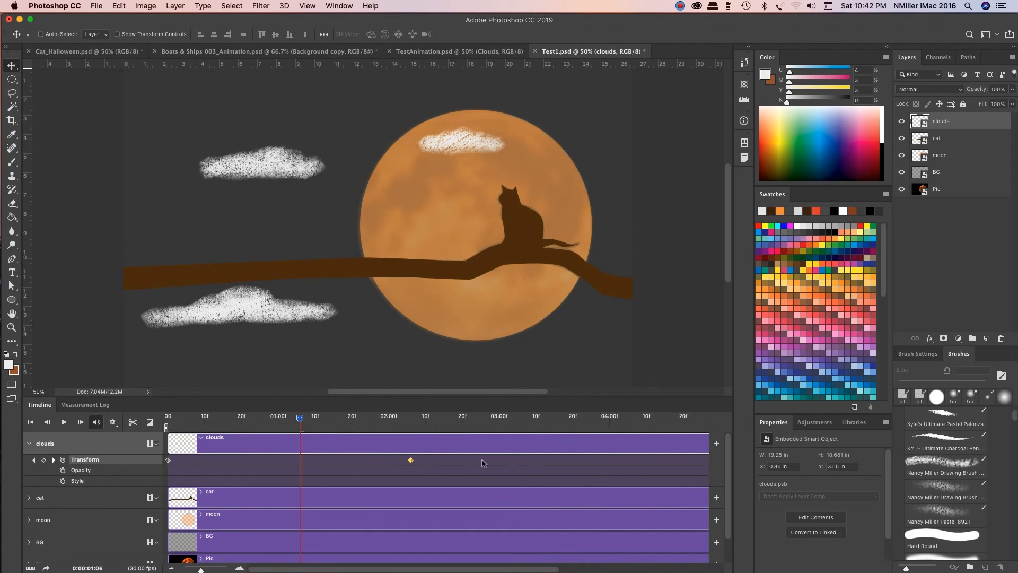
pyautogui.moveTo(300, 422)
pyautogui.mouseDown()
pyautogui.moveTo(383, 421)
pyautogui.moveTo(301, 421)
pyautogui.mouseUp()
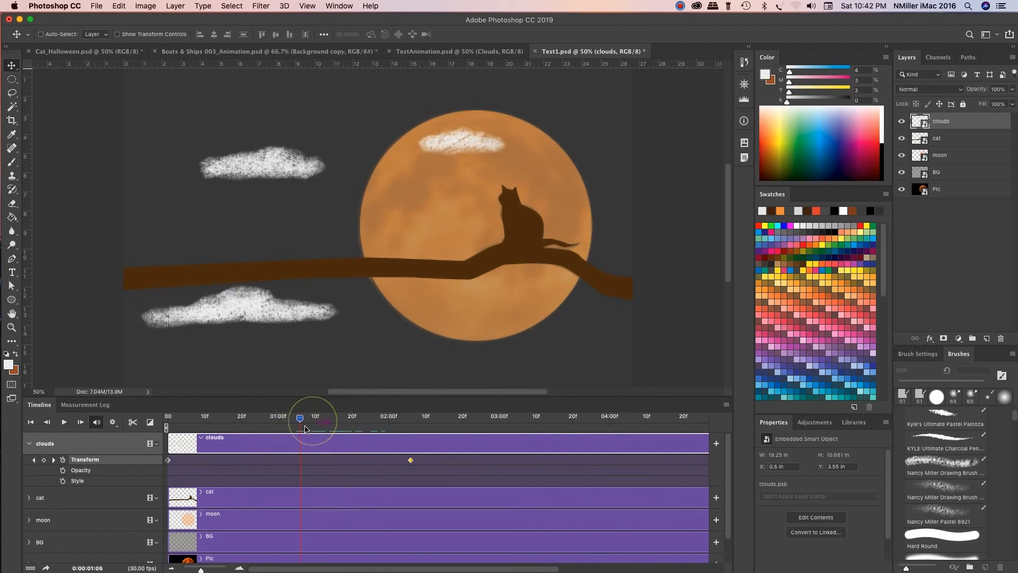
pyautogui.moveTo(241, 318); pyautogui.dragTo(413, 321)
pyautogui.moveTo(301, 418); pyautogui.dragTo(167, 418)
pyautogui.moveTo(300, 461); pyautogui.dragTo(461, 460)
# Step: Preview the clouds' motion from the start, and undo the edits back to the single starting Transform keyframe
pyautogui.click(167, 418)
pyautogui.moveTo(167, 418)
pyautogui.mouseDown()
pyautogui.moveTo(301, 420)
pyautogui.moveTo(168, 424)
pyautogui.mouseUp()
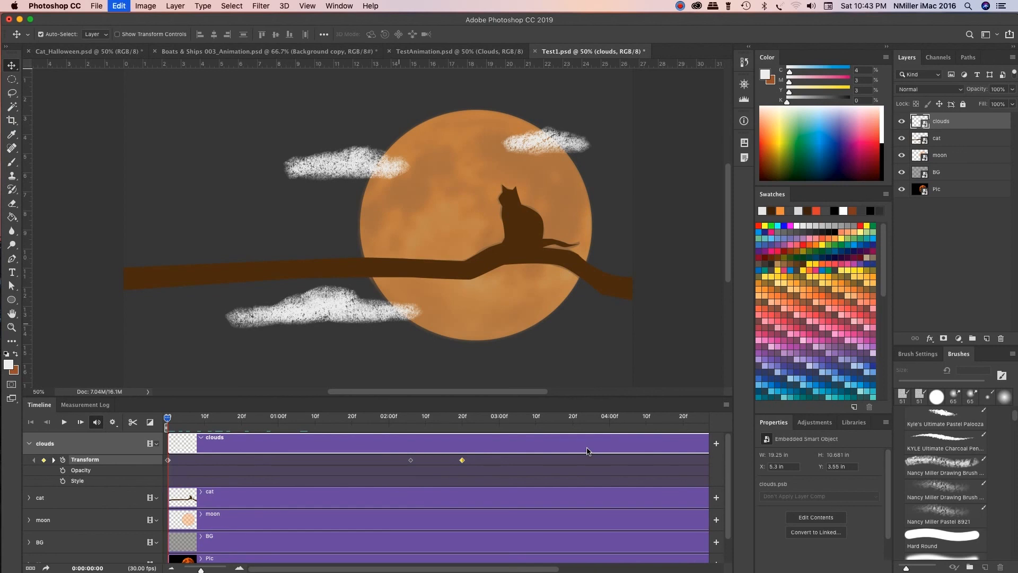
pyautogui.press('space')
pyautogui.press('super+z')
pyautogui.press('super+z')
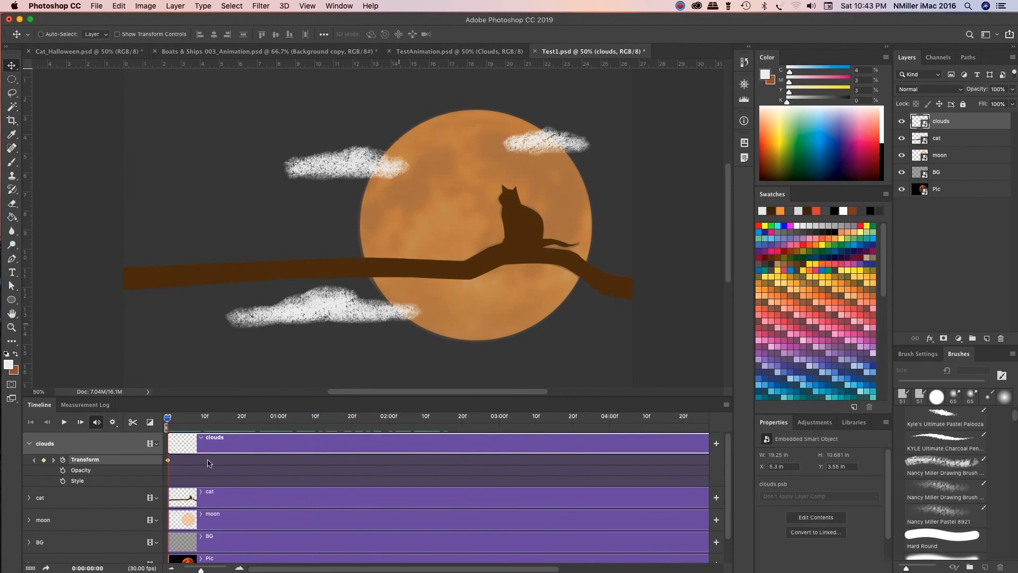
# Step: Add a Transform keyframe to the clouds layer at 02:02 and move the clouds right to about X 16.23 in
pyautogui.click(170, 469)
pyautogui.moveTo(168, 417); pyautogui.dragTo(395, 416)
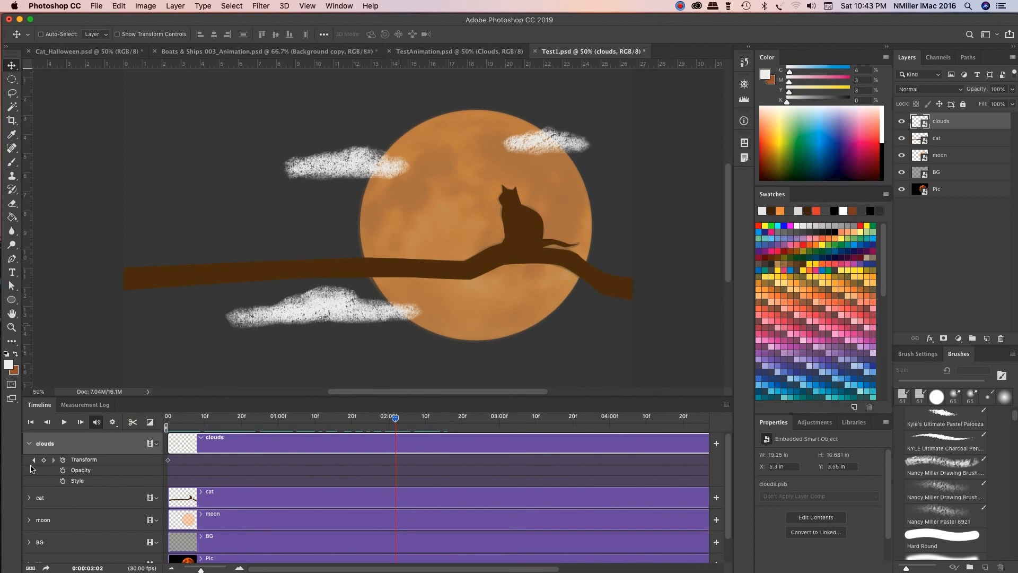
pyautogui.click(43, 460)
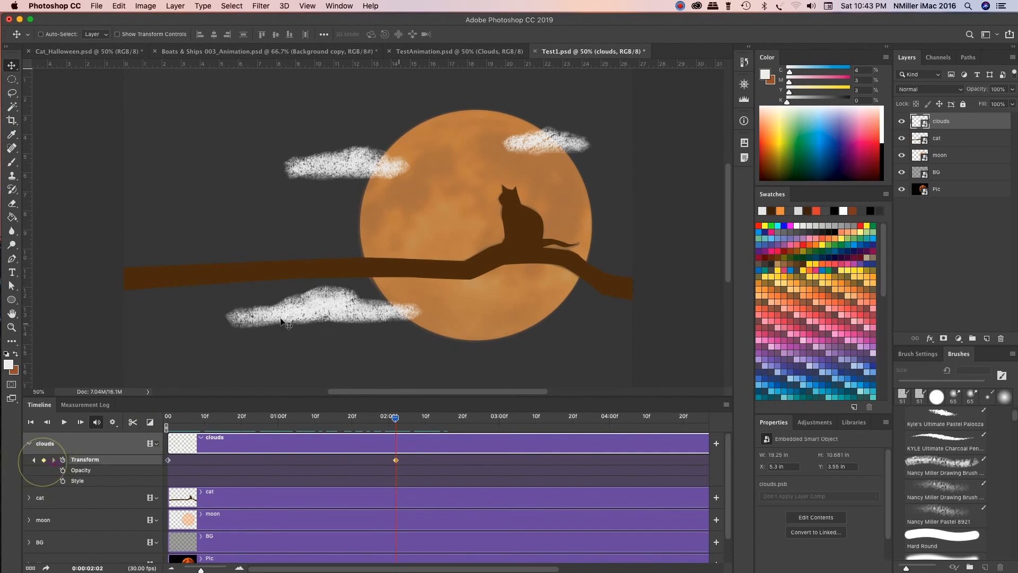
pyautogui.moveTo(298, 311); pyautogui.dragTo(507, 293)
# Step: Add another Transform keyframe to the clouds layer near the timeline's end at 04:23 and scrub through the motion
pyautogui.moveTo(394, 419); pyautogui.dragTo(657, 438)
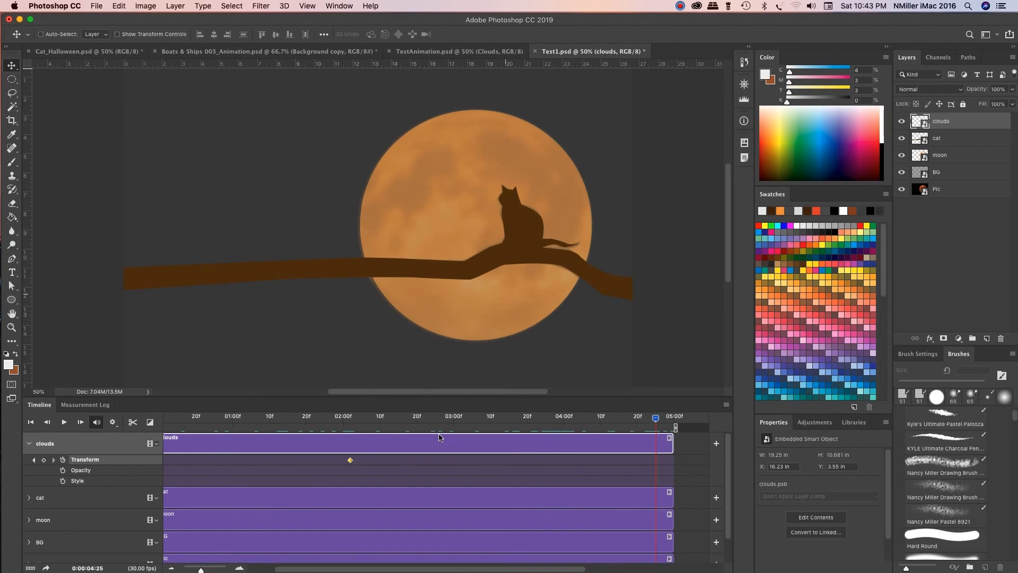
pyautogui.moveTo(658, 419)
pyautogui.mouseDown()
pyautogui.moveTo(626, 421)
pyautogui.moveTo(649, 435)
pyautogui.mouseUp()
pyautogui.click(44, 460)
pyautogui.moveTo(648, 418); pyautogui.dragTo(445, 418)
pyautogui.moveTo(374, 438); pyautogui.dragTo(648, 456)
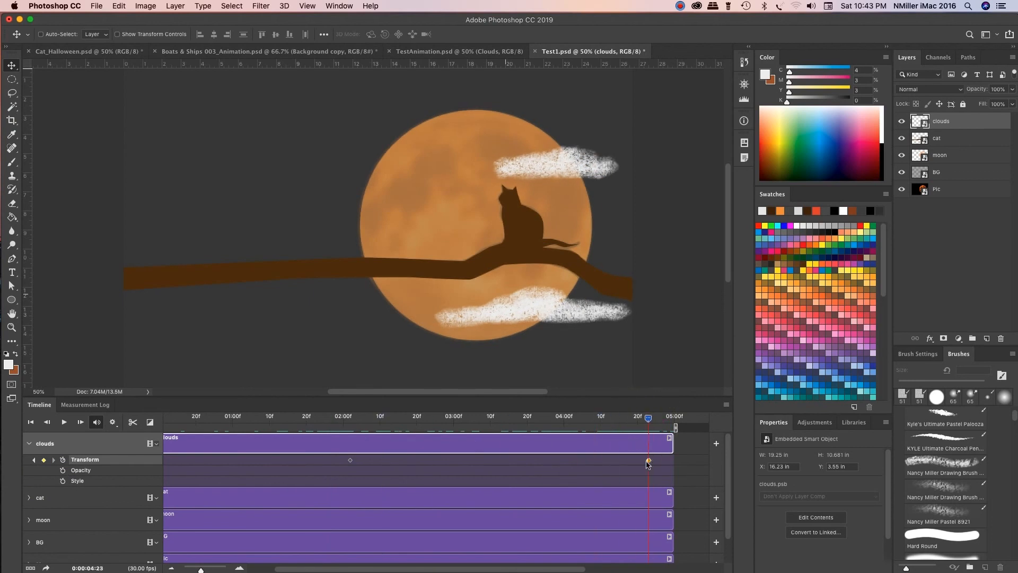
# Step: Move the clouds left past the canvas edge to about X -10.05 in at the 04:23 Transform keyframe, and play back the motion
pyautogui.click(649, 460)
pyautogui.moveTo(553, 310); pyautogui.dragTo(2, 320)
pyautogui.moveTo(648, 417); pyautogui.dragTo(168, 417)
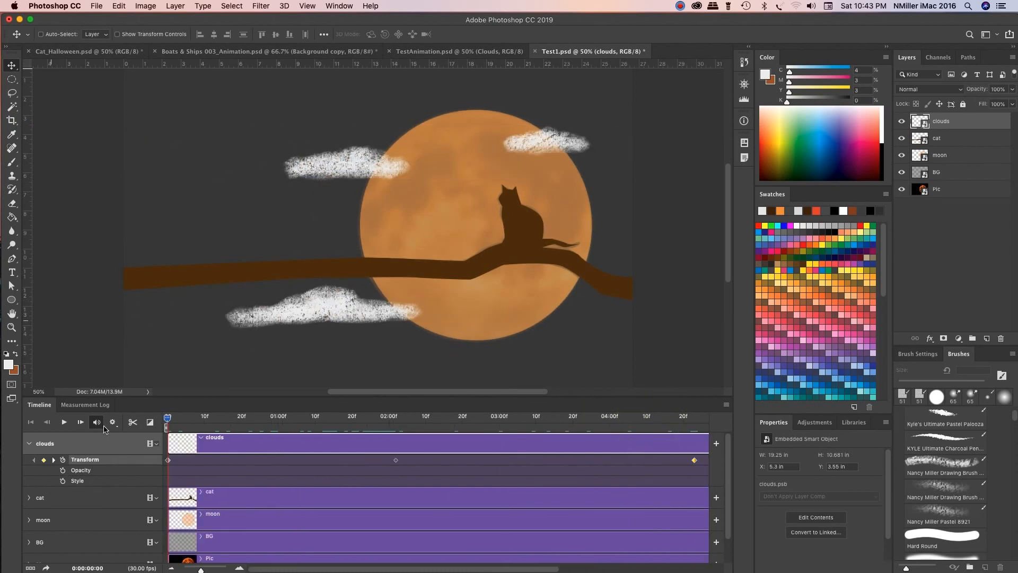
pyautogui.click(64, 422)
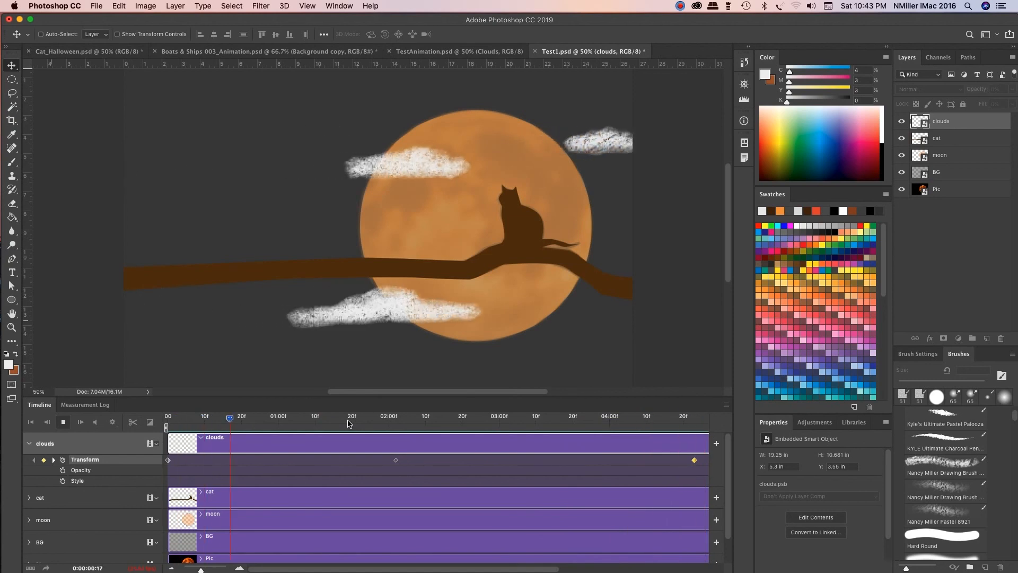
pyautogui.press('space')
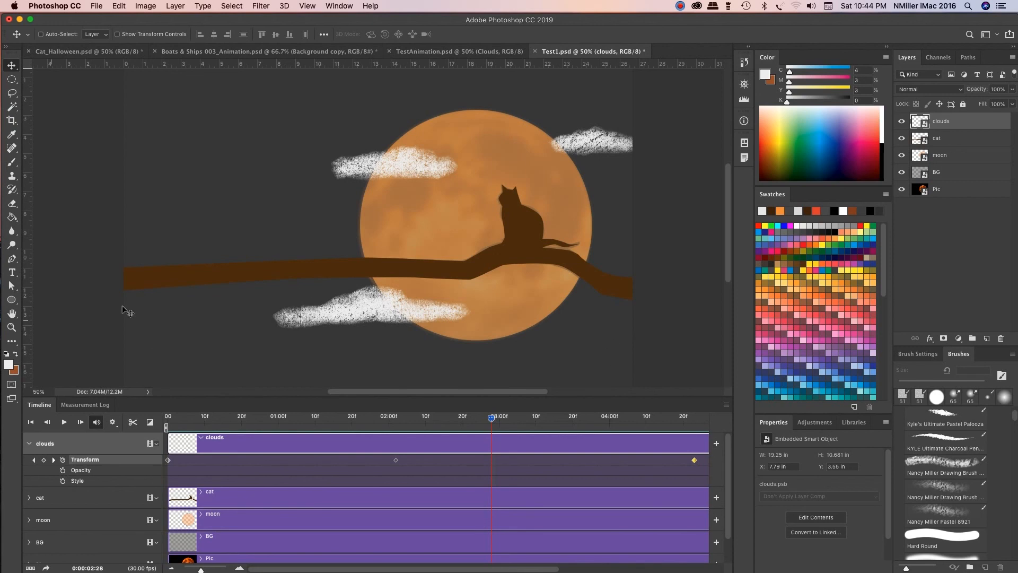
pyautogui.click(490, 418)
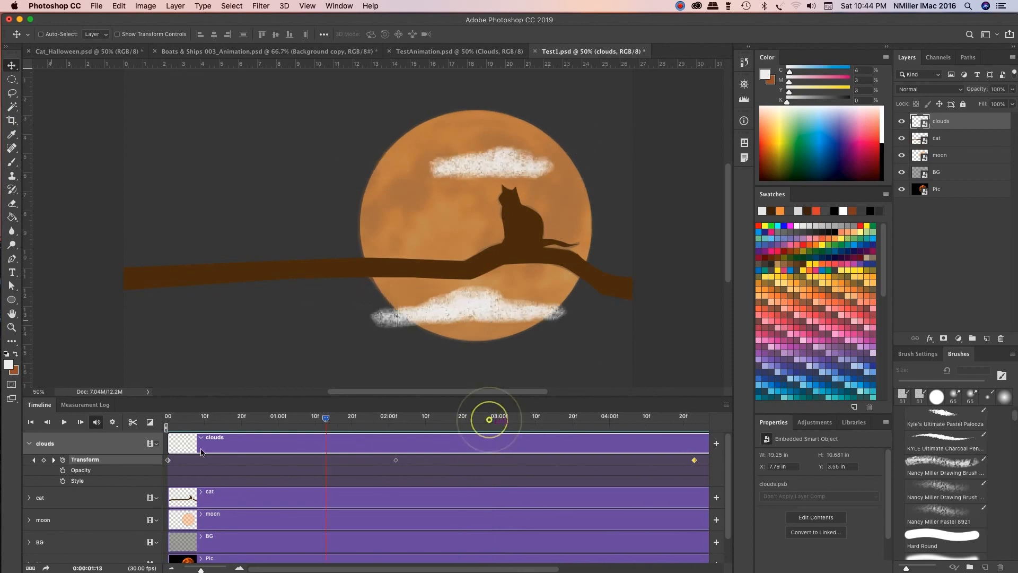
# Step: Add Opacity keyframes to the clouds layer at the timeline's start and at 02:27, setting the second to 58% opacity
pyautogui.press('Home')
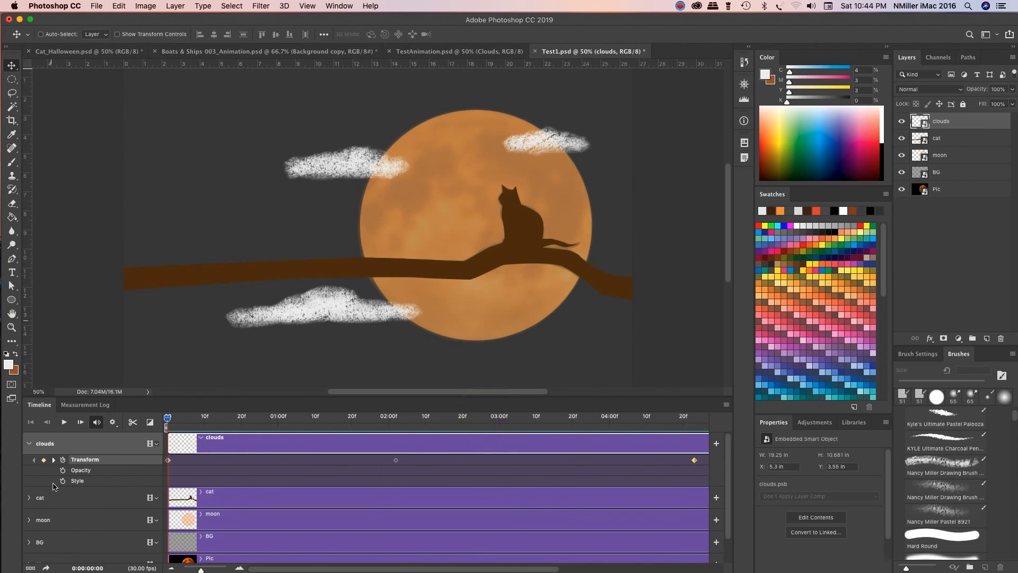
pyautogui.click(63, 470)
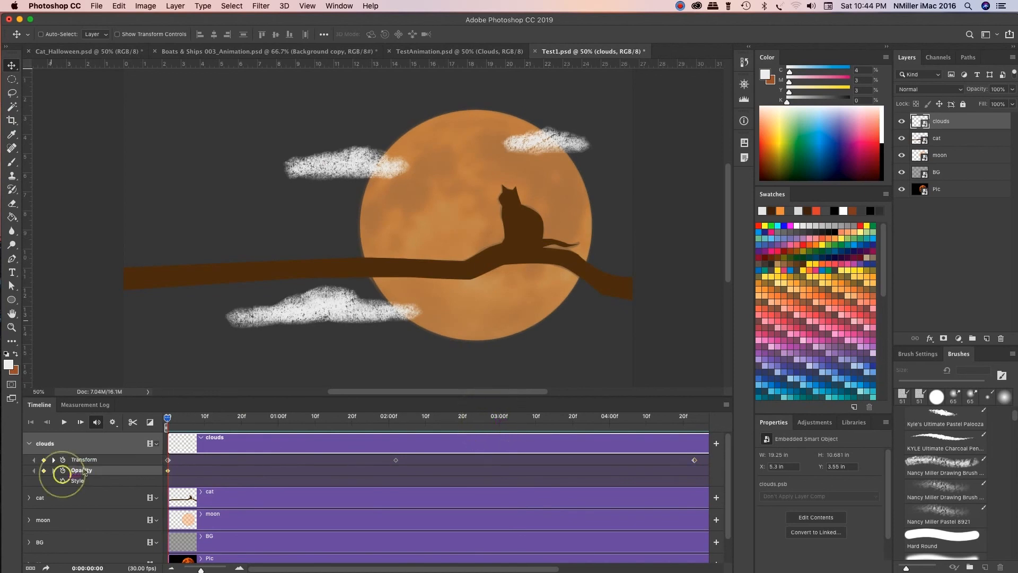
pyautogui.moveTo(165, 418); pyautogui.dragTo(487, 430)
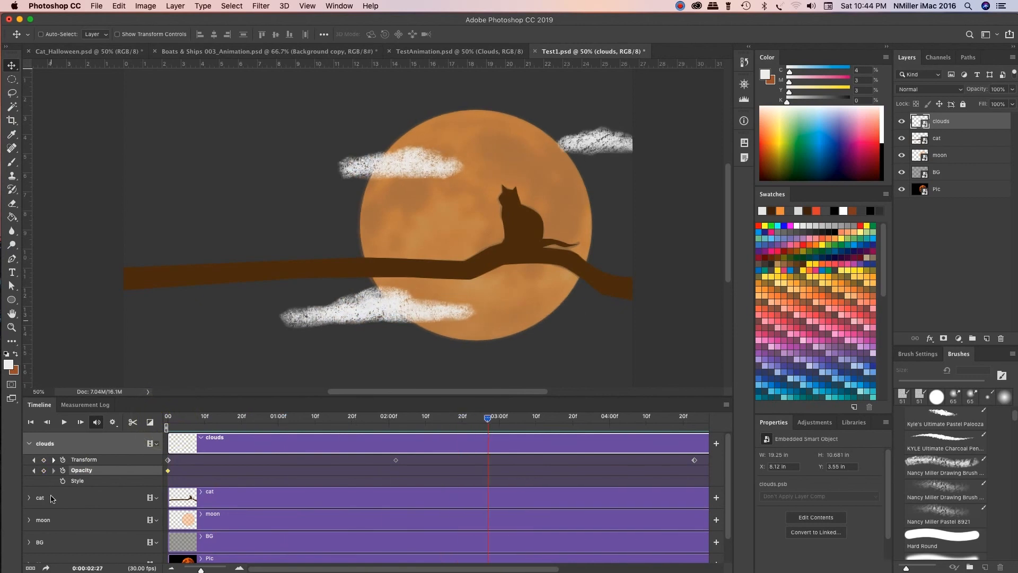
pyautogui.click(44, 470)
pyautogui.click(1013, 91)
pyautogui.moveTo(1009, 102); pyautogui.dragTo(990, 105)
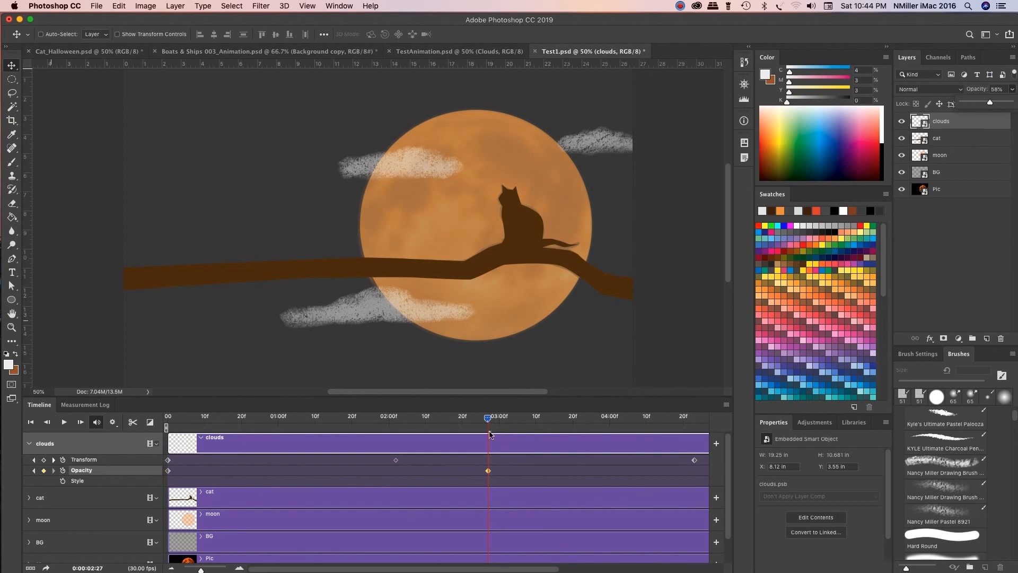
# Step: Add an Opacity keyframe to the clouds layer at 04:29 and set the layer's opacity to 100%
pyautogui.moveTo(488, 420); pyautogui.dragTo(535, 427)
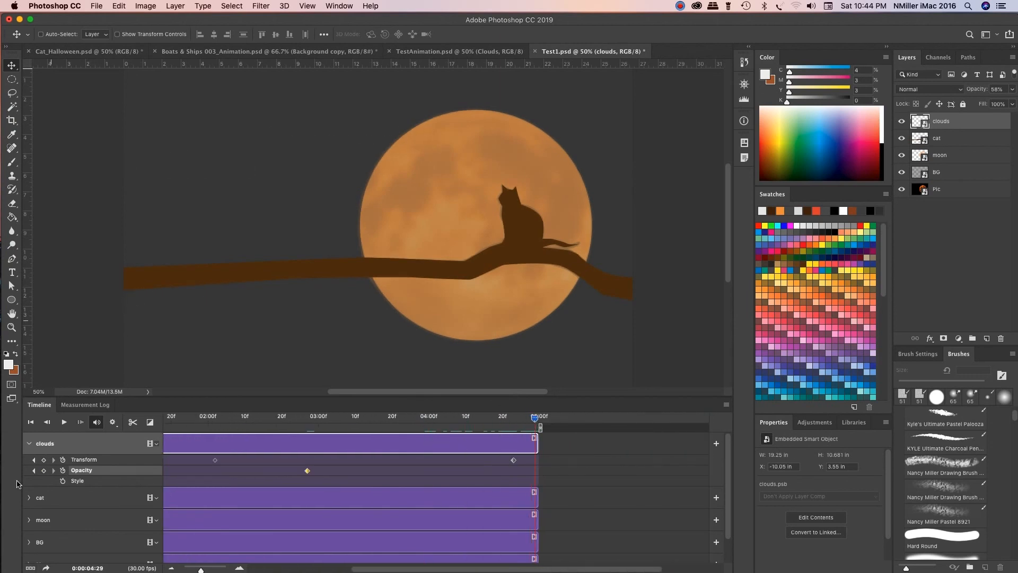
pyautogui.click(44, 472)
pyautogui.click(1013, 89)
pyautogui.moveTo(991, 104); pyautogui.dragTo(1014, 103)
pyautogui.click(536, 420)
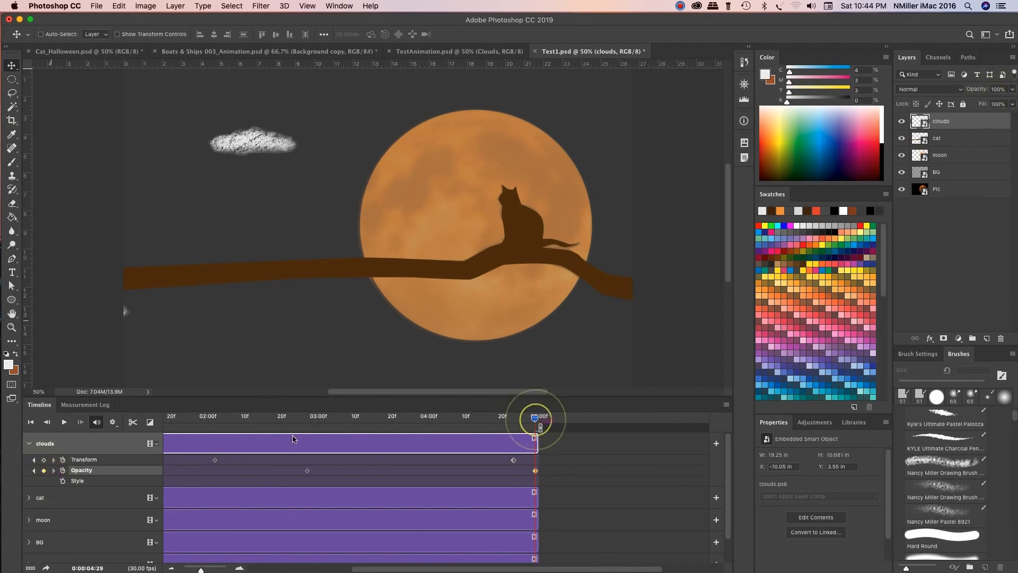
# Step: Play the animation from the start to check the clouds' drifting and fading
pyautogui.click(30, 422)
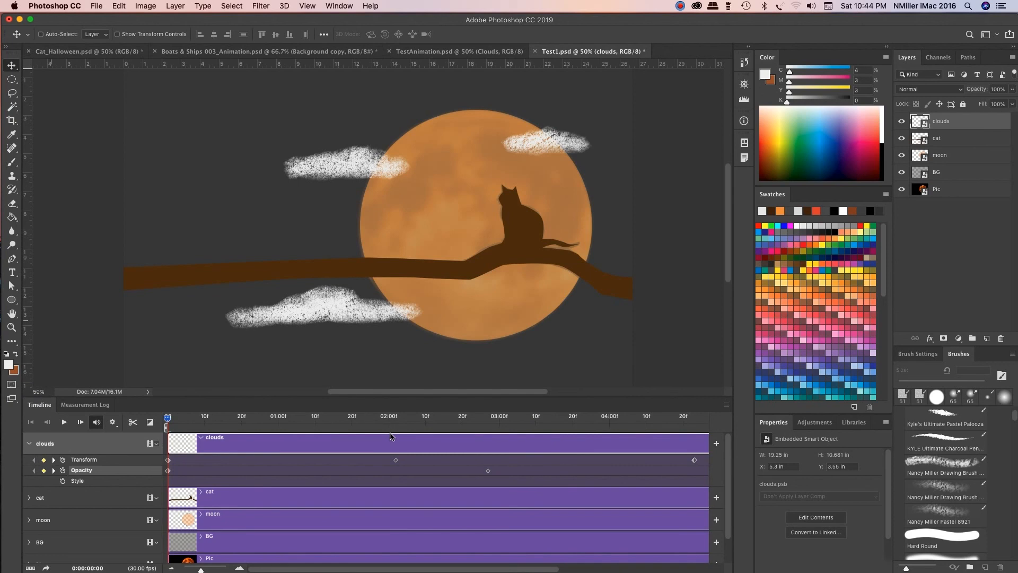
pyautogui.click(63, 423)
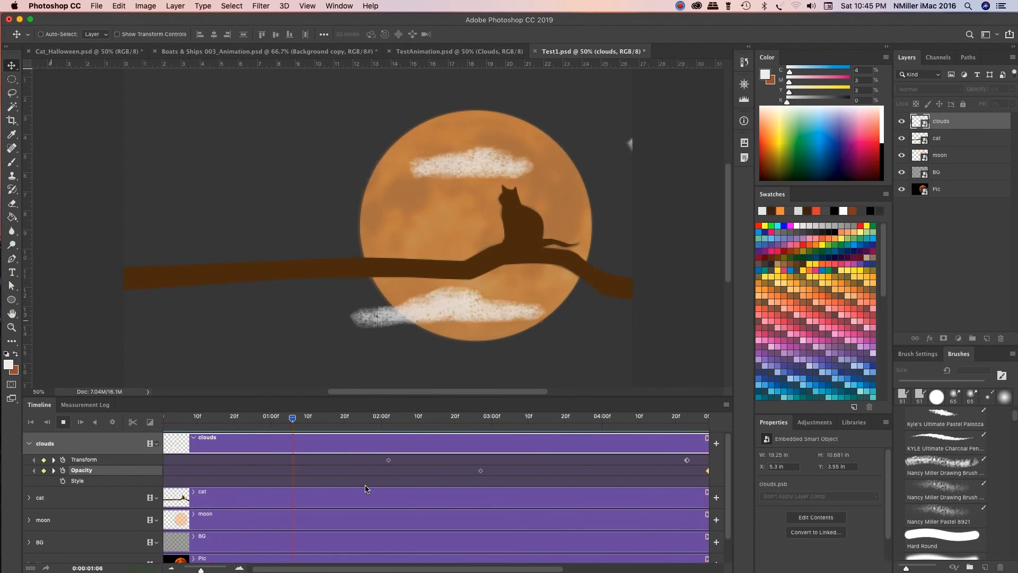
pyautogui.click(65, 422)
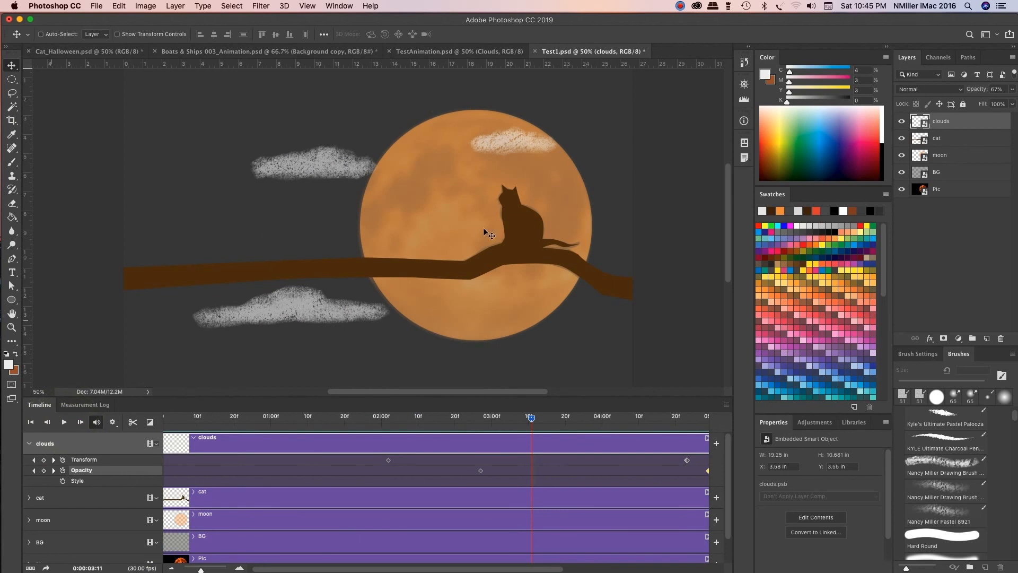
# Step: Save the document and add an Opacity keyframe to the moon layer at the timeline's start
pyautogui.click(32, 521)
pyautogui.click(29, 520)
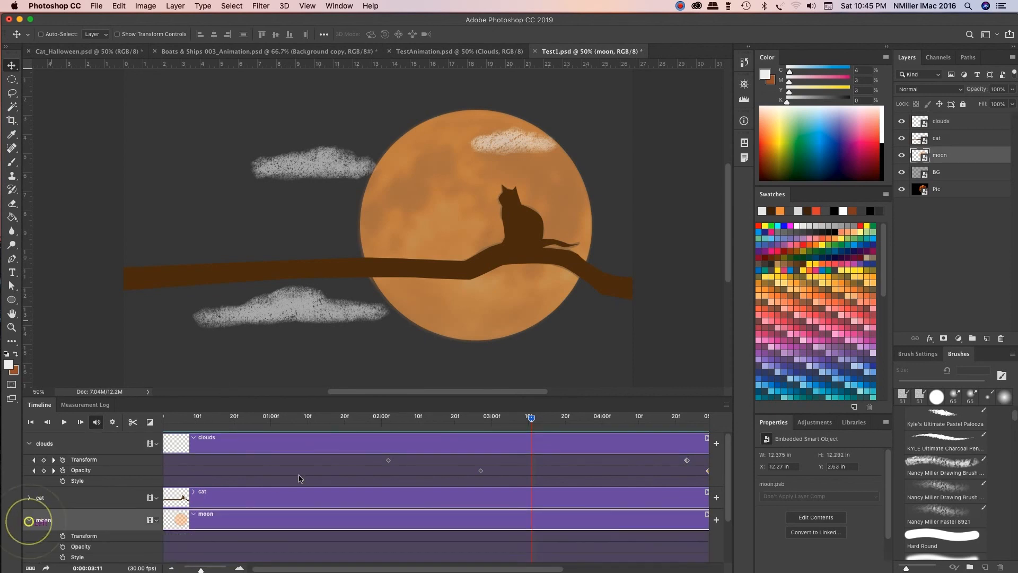
pyautogui.scroll(-2, 308, 475)
pyautogui.moveTo(531, 419); pyautogui.dragTo(141, 459)
pyautogui.press('super+s')
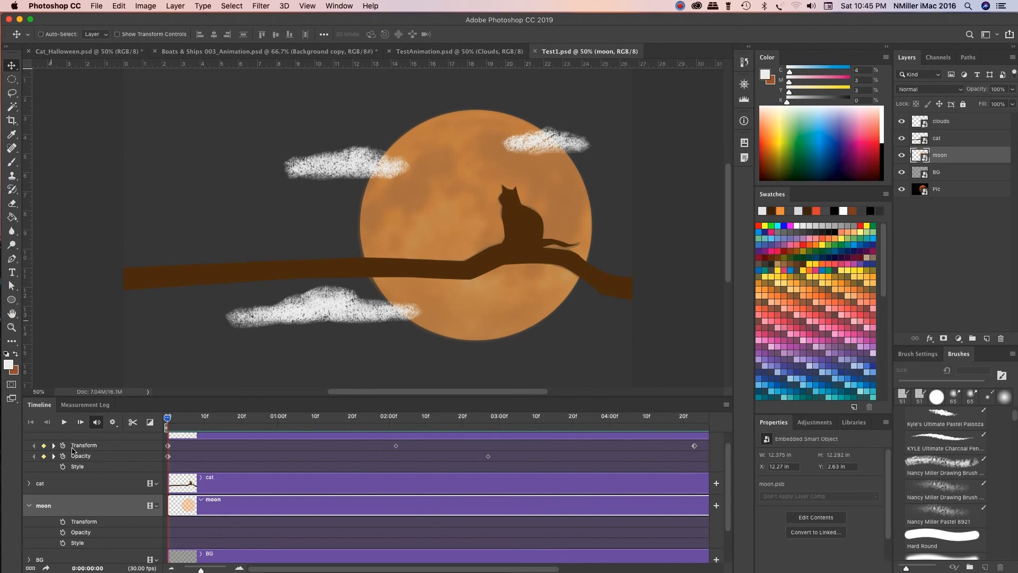
pyautogui.click(63, 533)
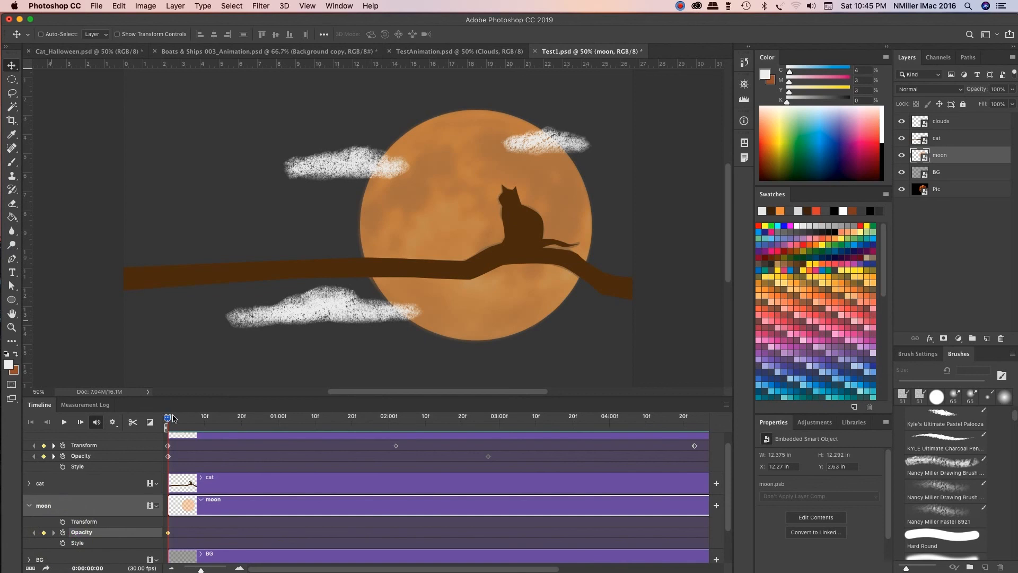
# Step: Add an Opacity keyframe to the moon layer at 02:12 and lower its opacity to 53%
pyautogui.moveTo(168, 421); pyautogui.dragTo(434, 435)
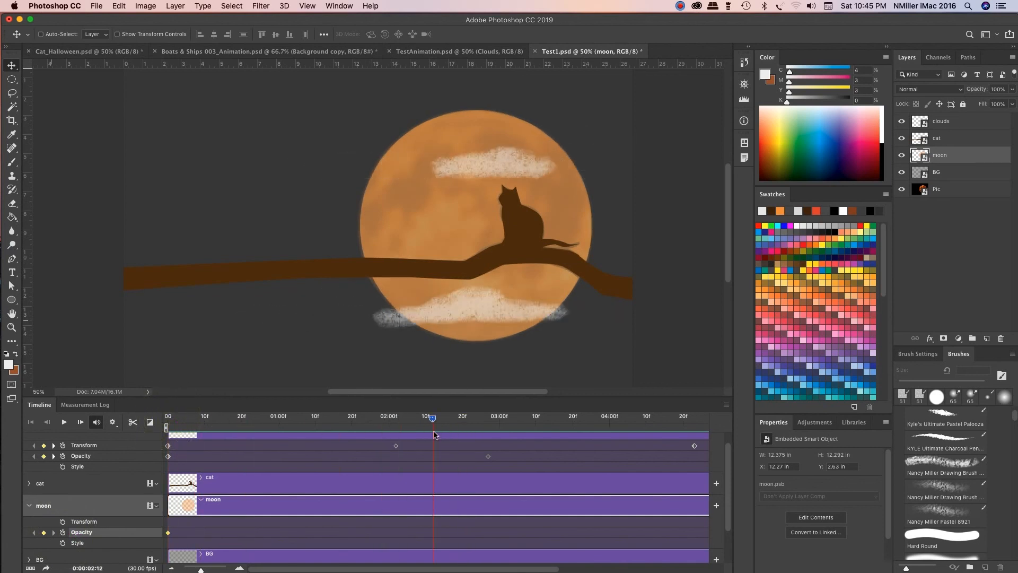
pyautogui.click(45, 533)
pyautogui.click(1014, 89)
pyautogui.moveTo(1010, 101); pyautogui.dragTo(988, 102)
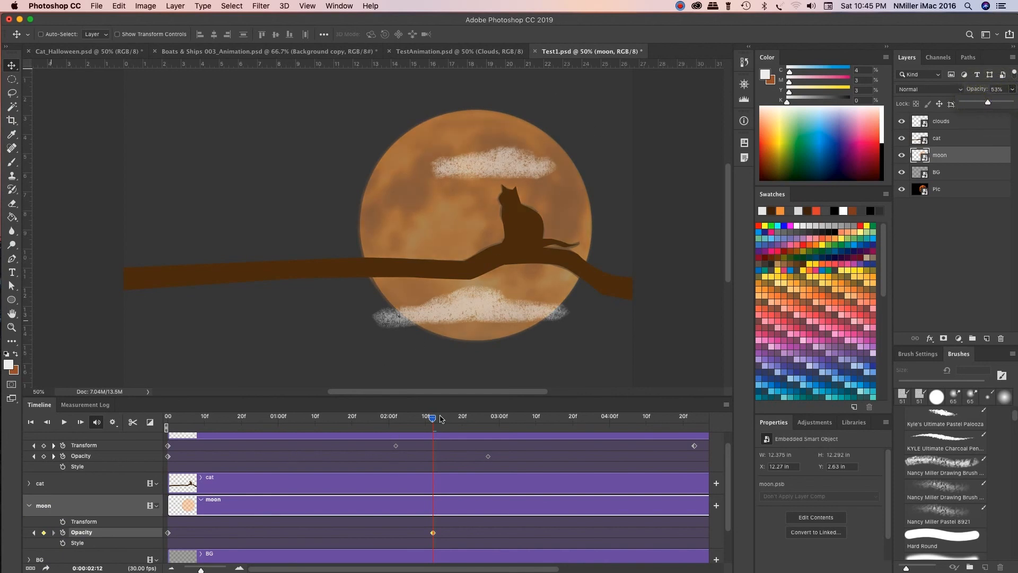
# Step: Add another moon Opacity keyframe at 04:02 and restore the layer's opacity to 100%
pyautogui.moveTo(434, 420); pyautogui.dragTo(616, 419)
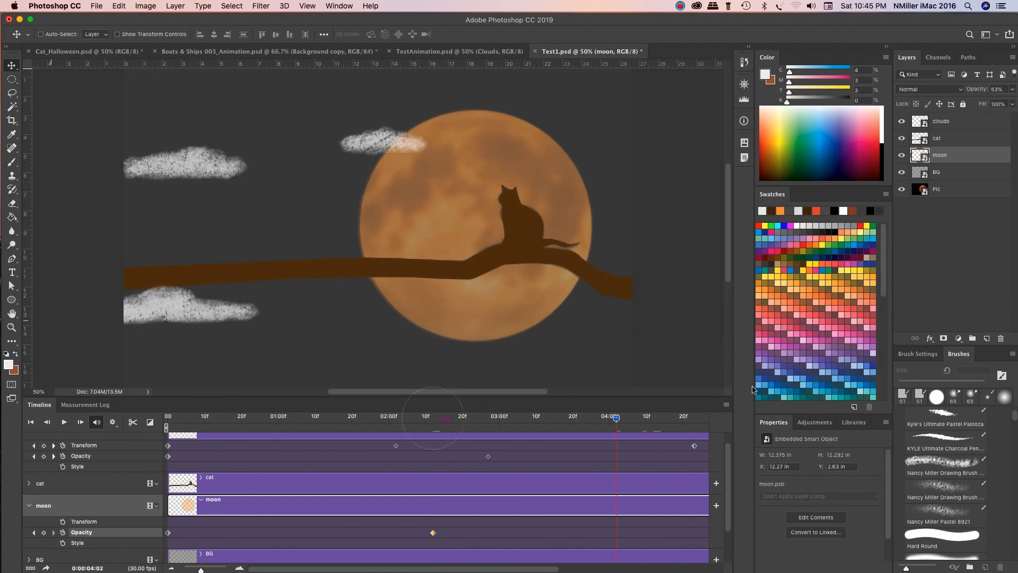
pyautogui.click(43, 532)
pyautogui.click(1011, 90)
pyautogui.moveTo(987, 102); pyautogui.dragTo(1011, 103)
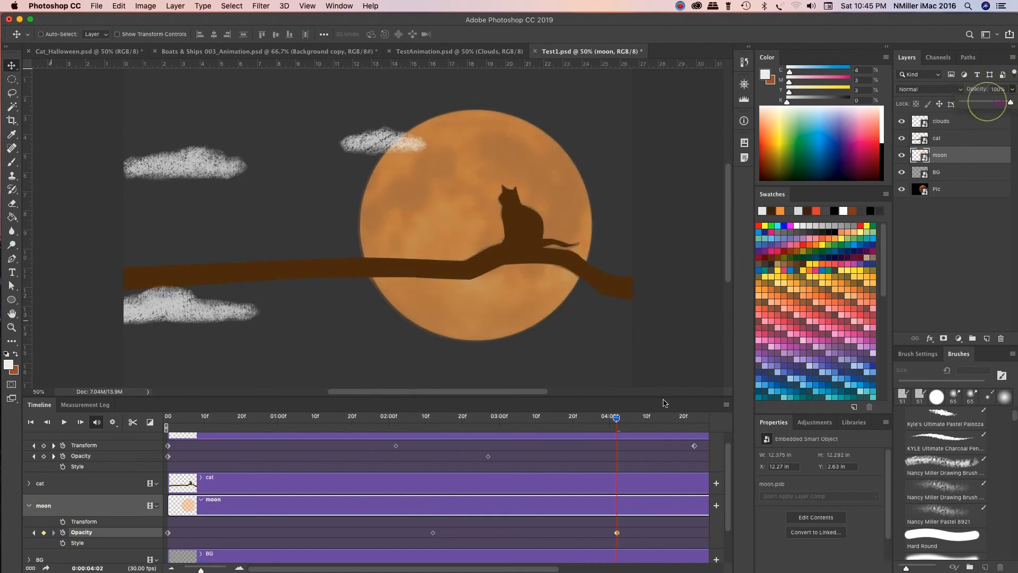
# Step: Play the whole animation from the start to review the moon's fade together with the clouds
pyautogui.moveTo(616, 419); pyautogui.dragTo(80, 427)
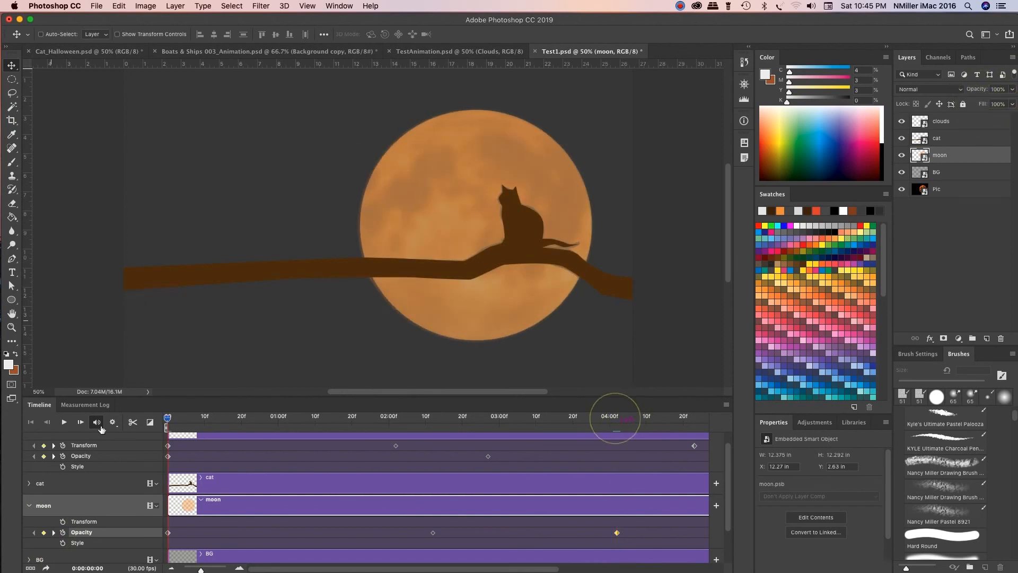
pyautogui.click(64, 421)
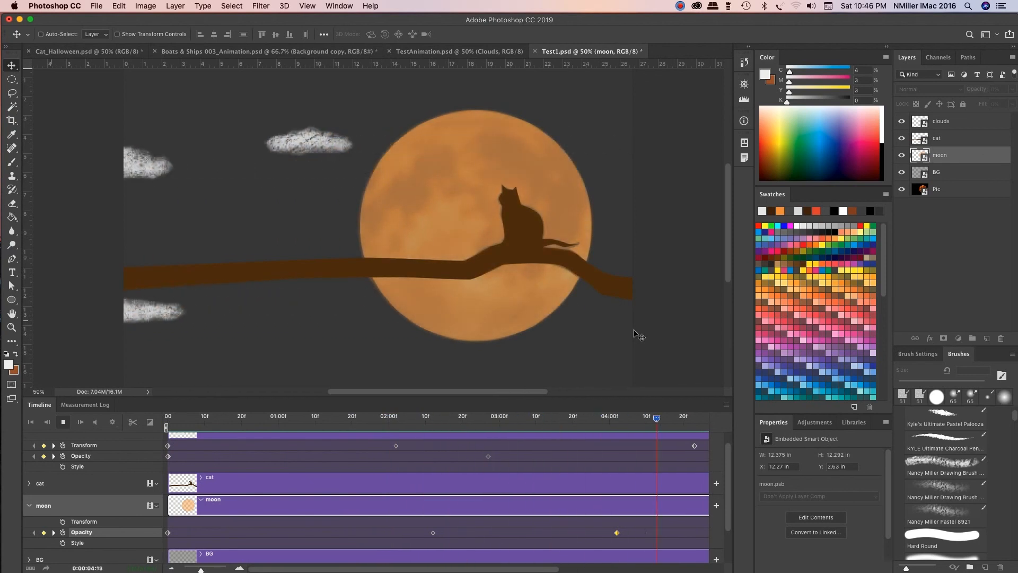
pyautogui.press('space')
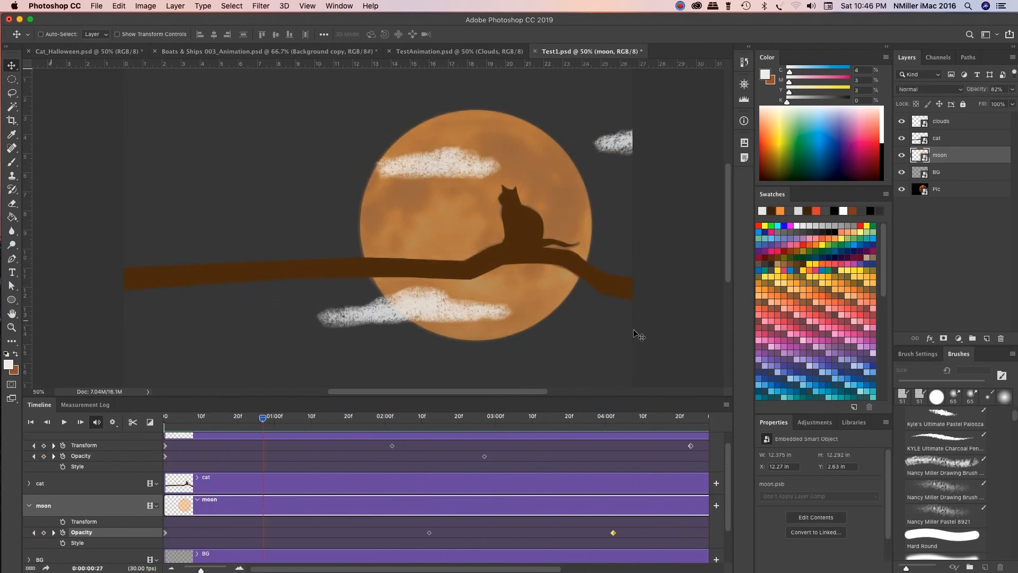
# Step: Save the document and render all frames to the Desktop as Test1.mp4 in H.264, High Quality, at 12 fps
pyautogui.press('super+s')
pyautogui.click(47, 568)
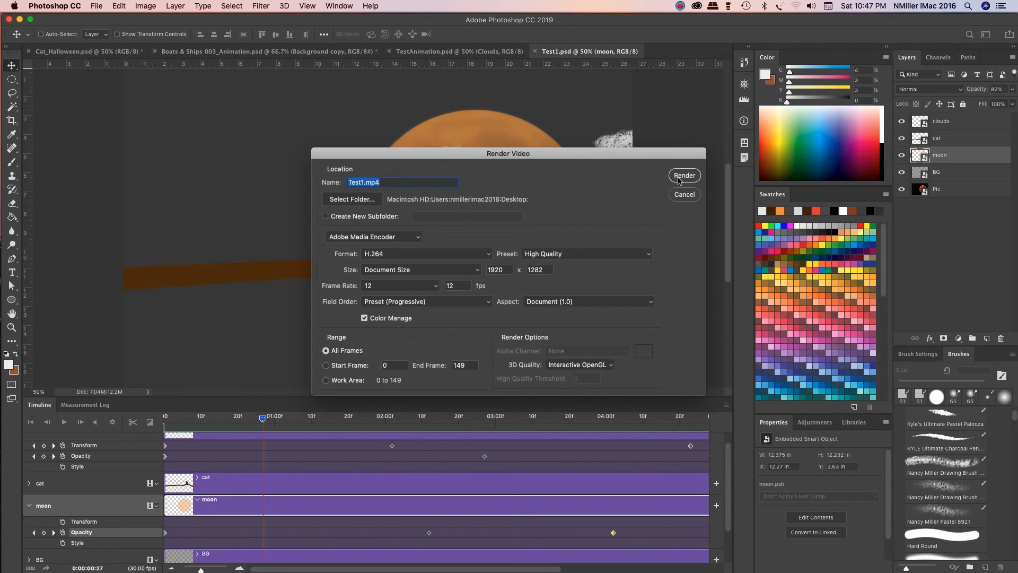
pyautogui.click(683, 176)
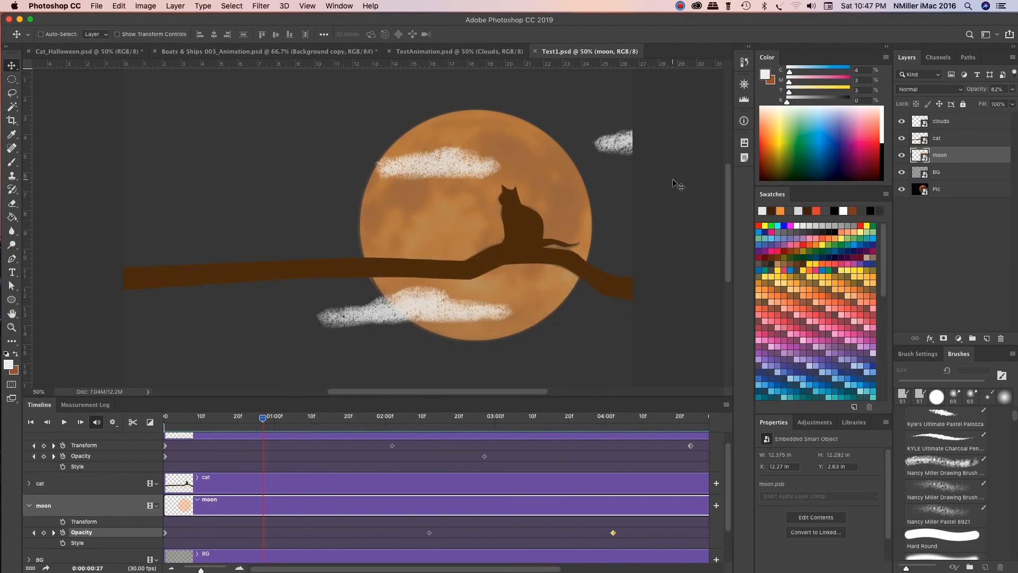
# Step: Minimize Photoshop, play the rendered Test1.mp4 from the desktop in QuickTime Player, and close the video
pyautogui.click(20, 20)
pyautogui.click(699, 364)
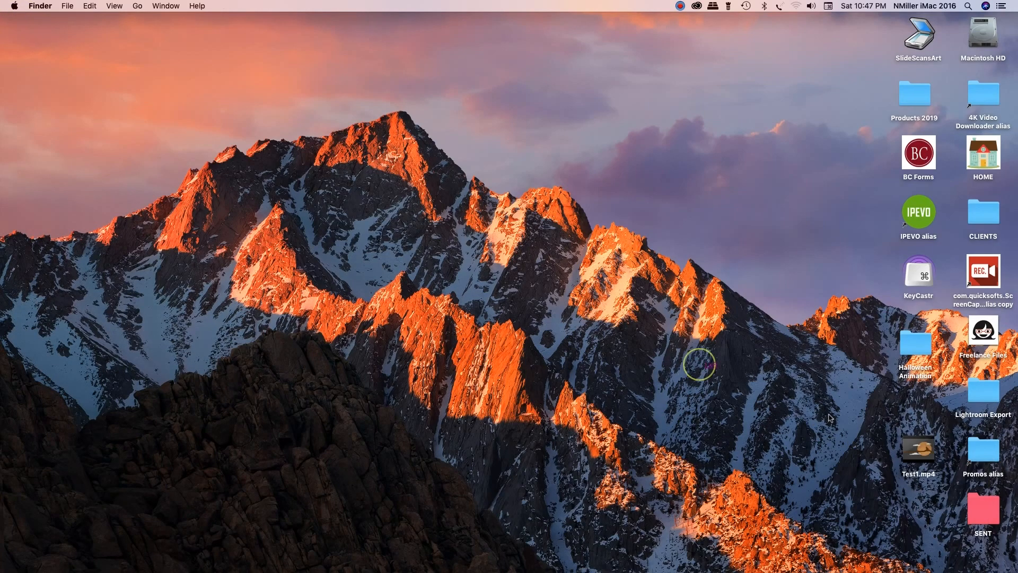
pyautogui.click(925, 450)
pyautogui.doubleClick(925, 449)
pyautogui.click(447, 457)
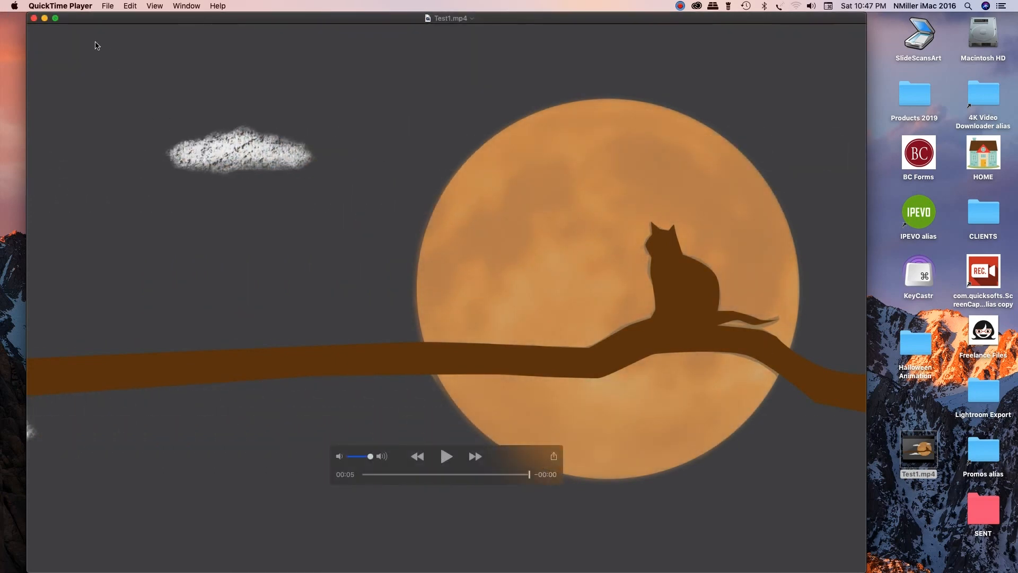
pyautogui.click(33, 18)
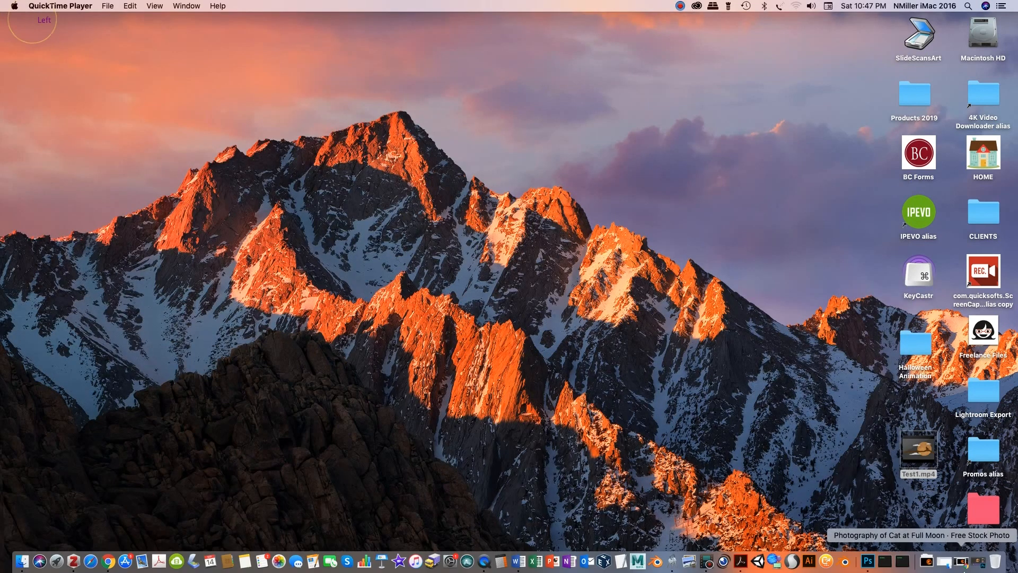
# Step: Return to Photoshop and open Save for Web (Legacy) for the Test1.psd animation
pyautogui.click(978, 564)
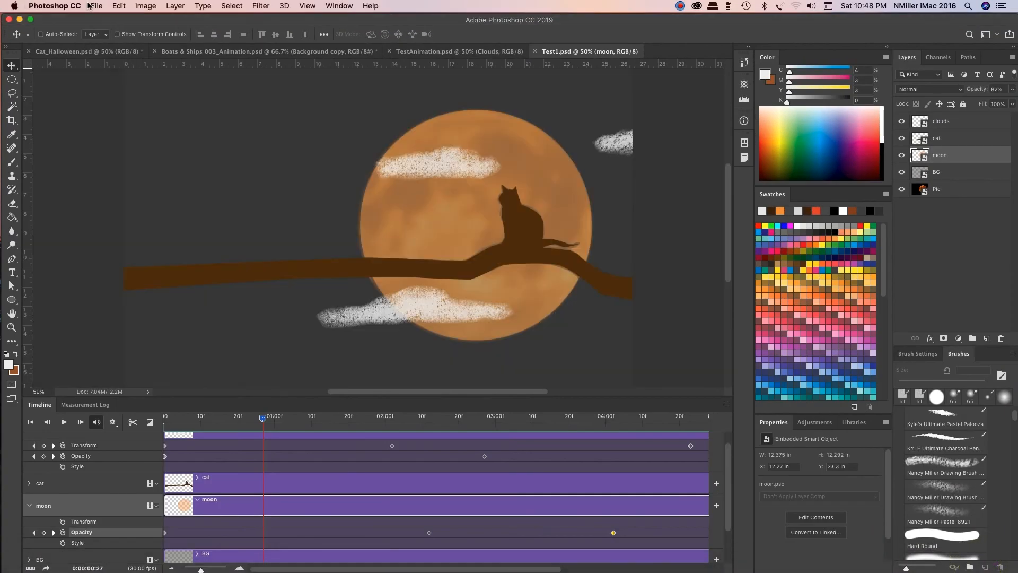
pyautogui.click(97, 6)
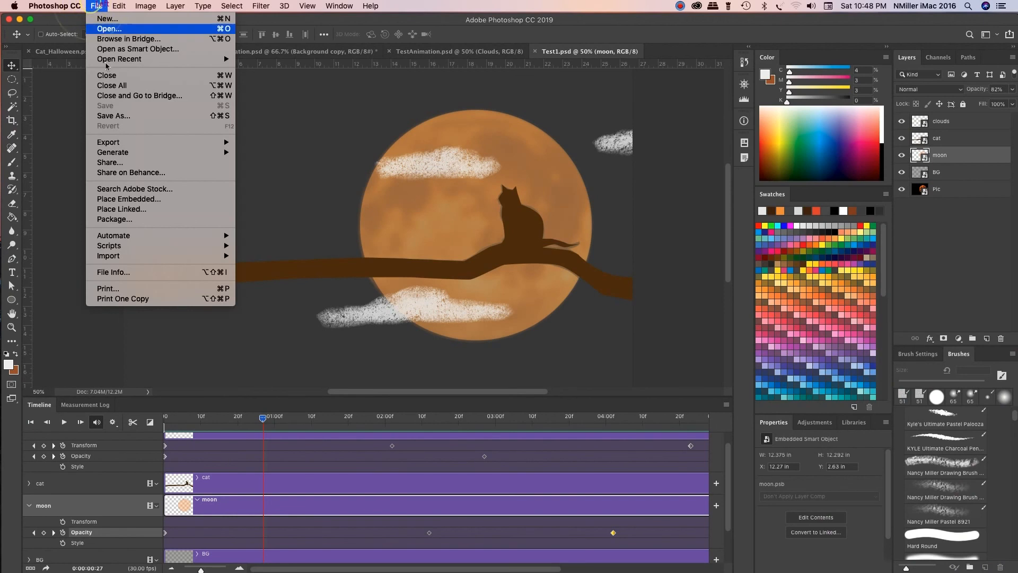
pyautogui.moveTo(131, 144)
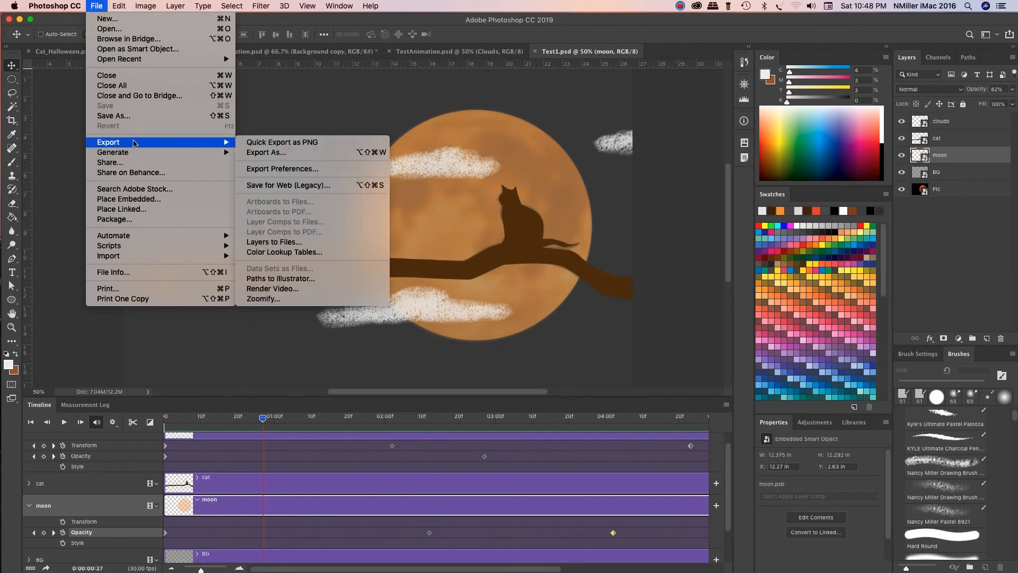
pyautogui.click(274, 184)
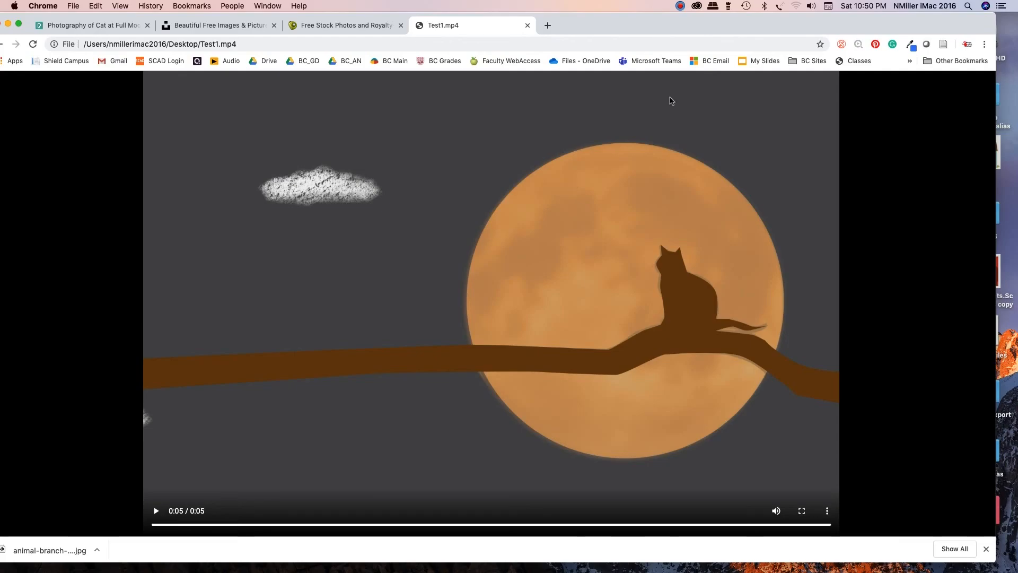
pyautogui.moveTo(21, 17); pyautogui.dragTo(119, 18)
pyautogui.click(104, 24)
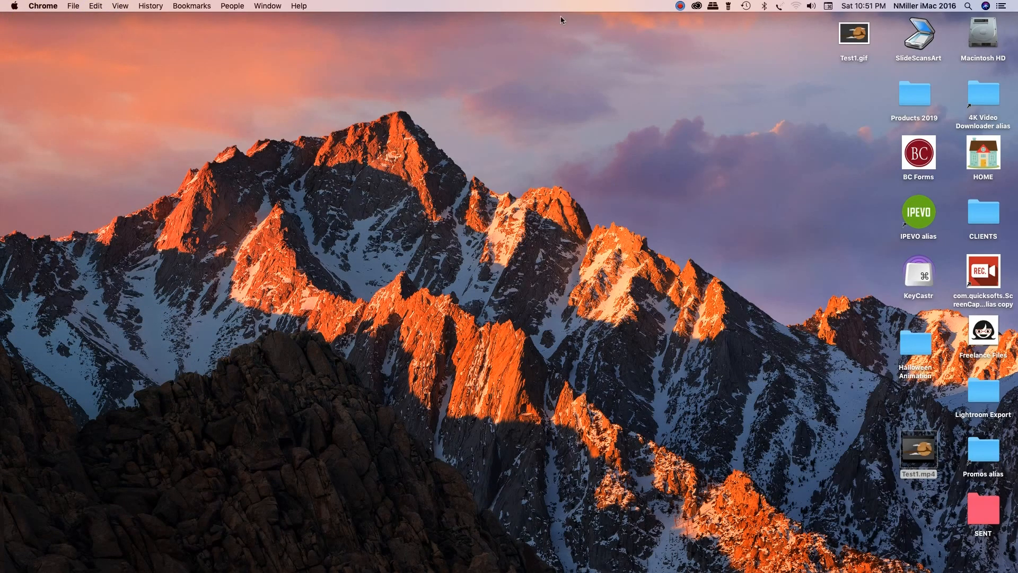
pyautogui.click(680, 6)
pyautogui.click(684, 29)
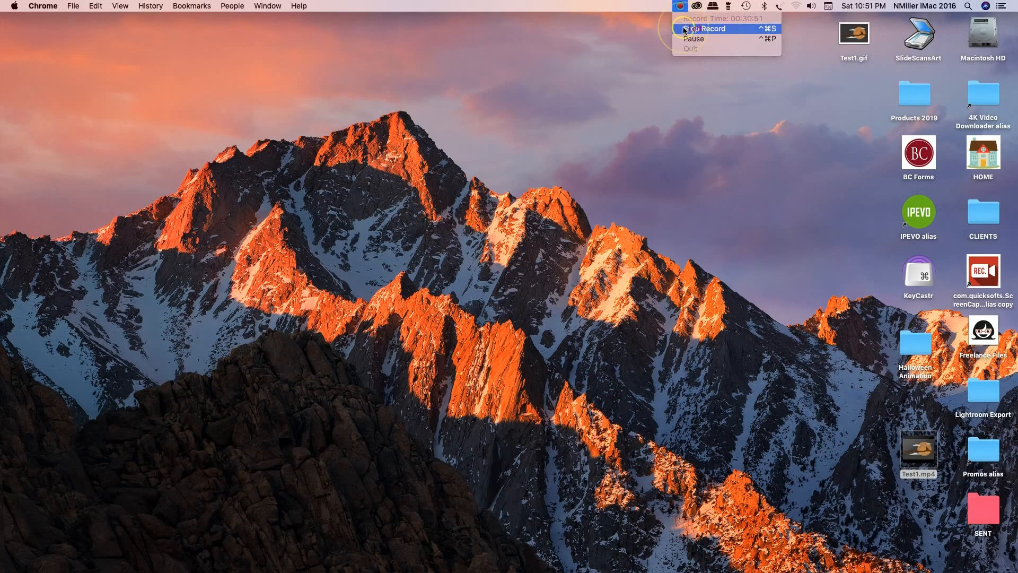